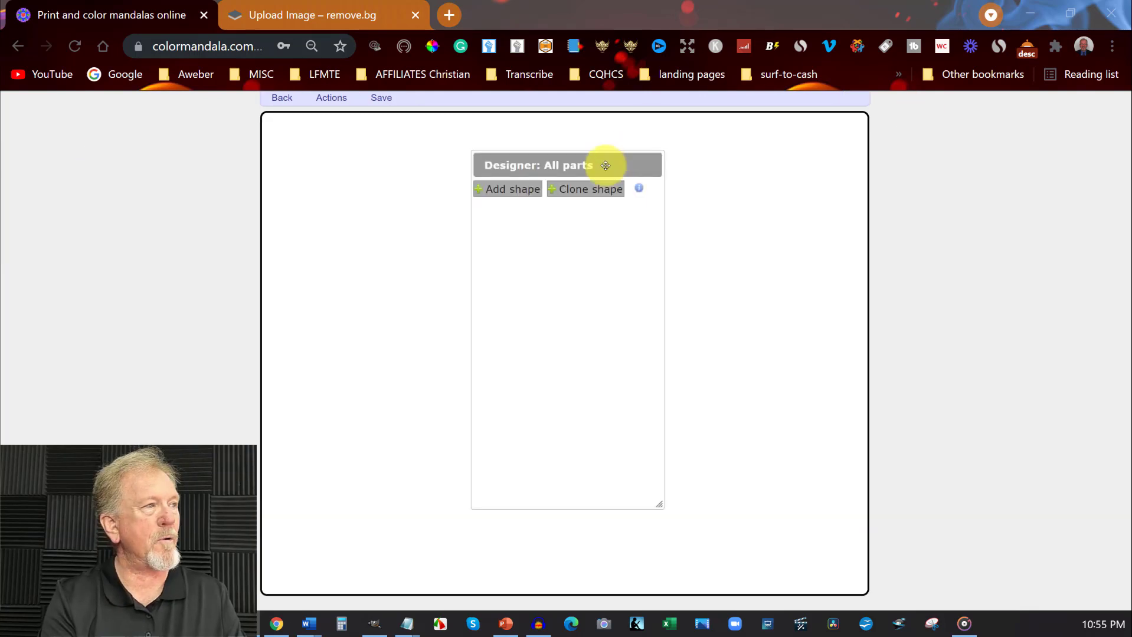
Move the panel listing all parts clear of the canvas and add a diamond shape to the mandala
drag(564, 155, 972, 169)
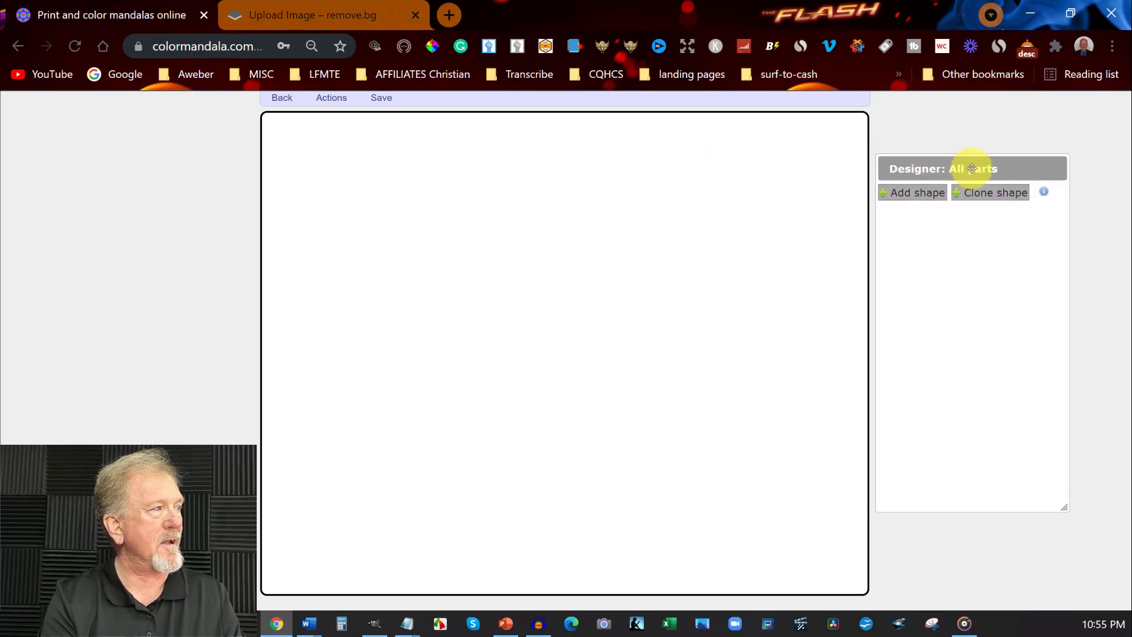
click(917, 192)
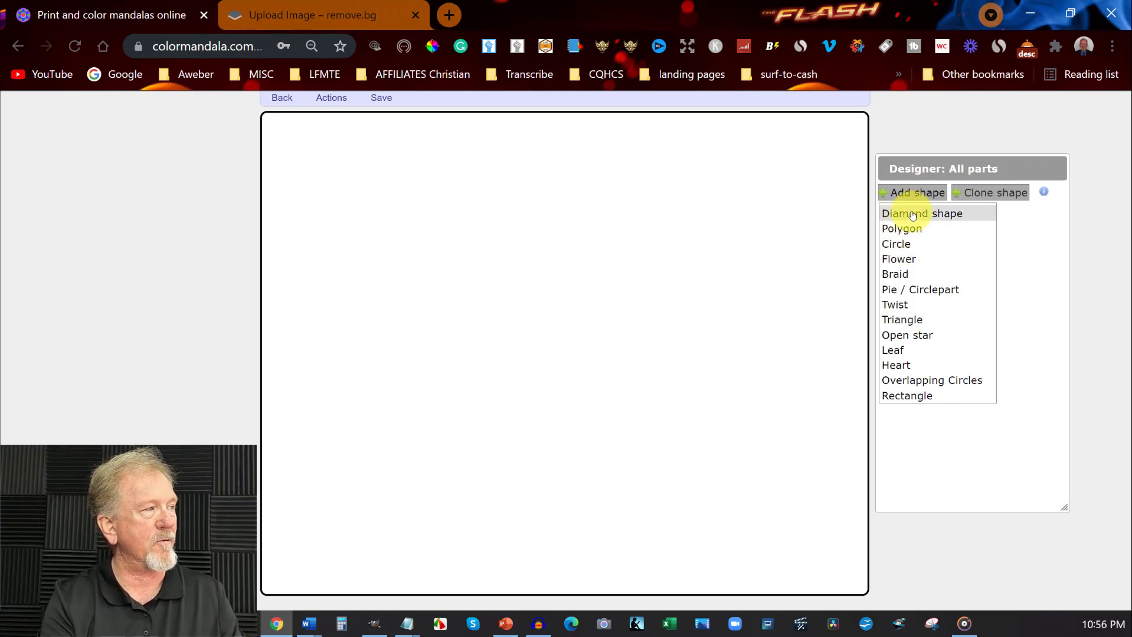
click(912, 215)
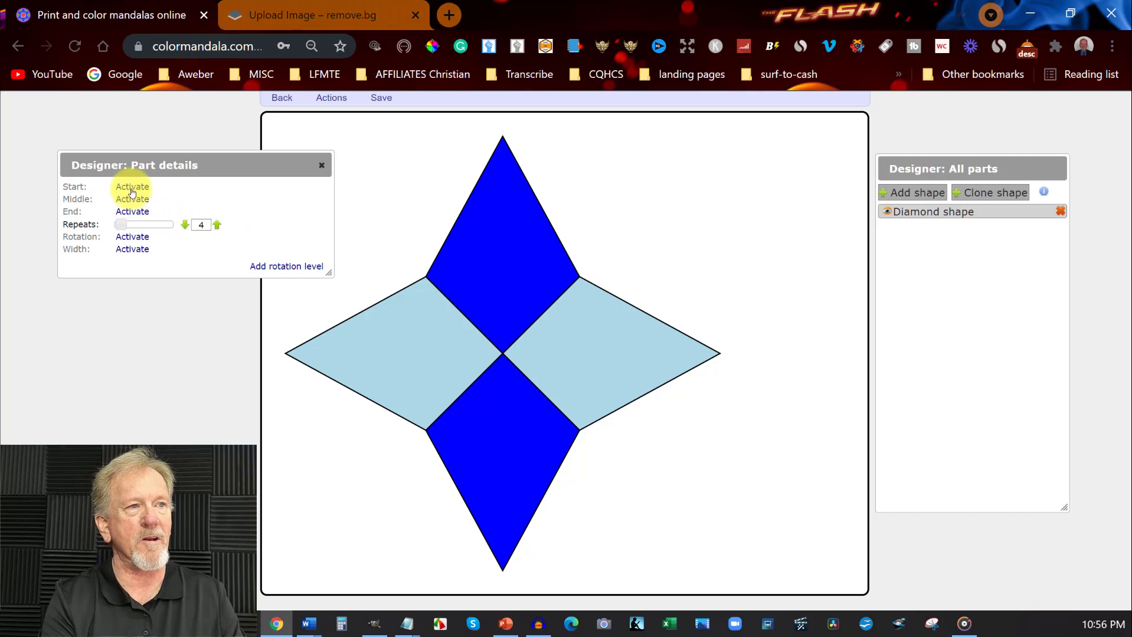
Set the diamond shape's width to 18, its repeats to 12 and its end value to 13
click(132, 250)
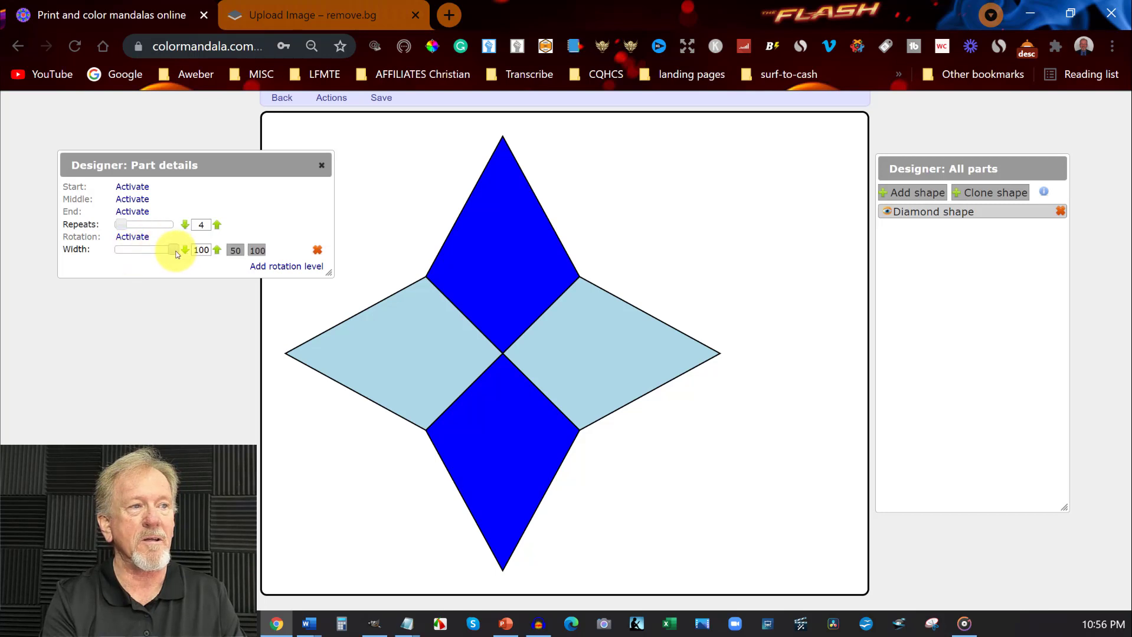
drag(176, 253, 130, 254)
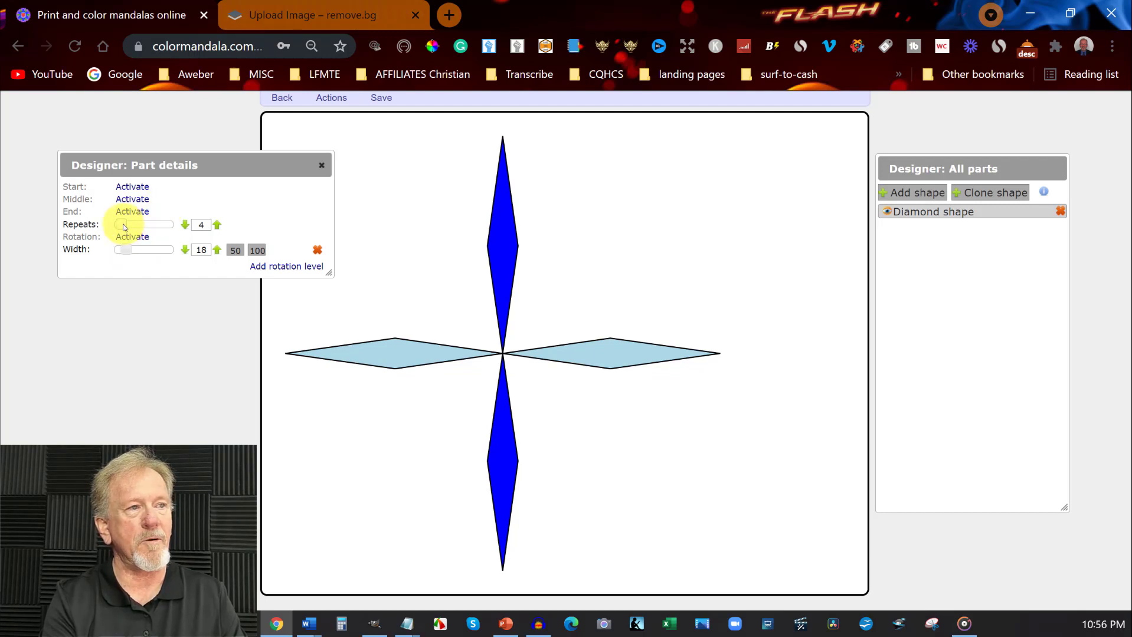
drag(124, 226, 137, 230)
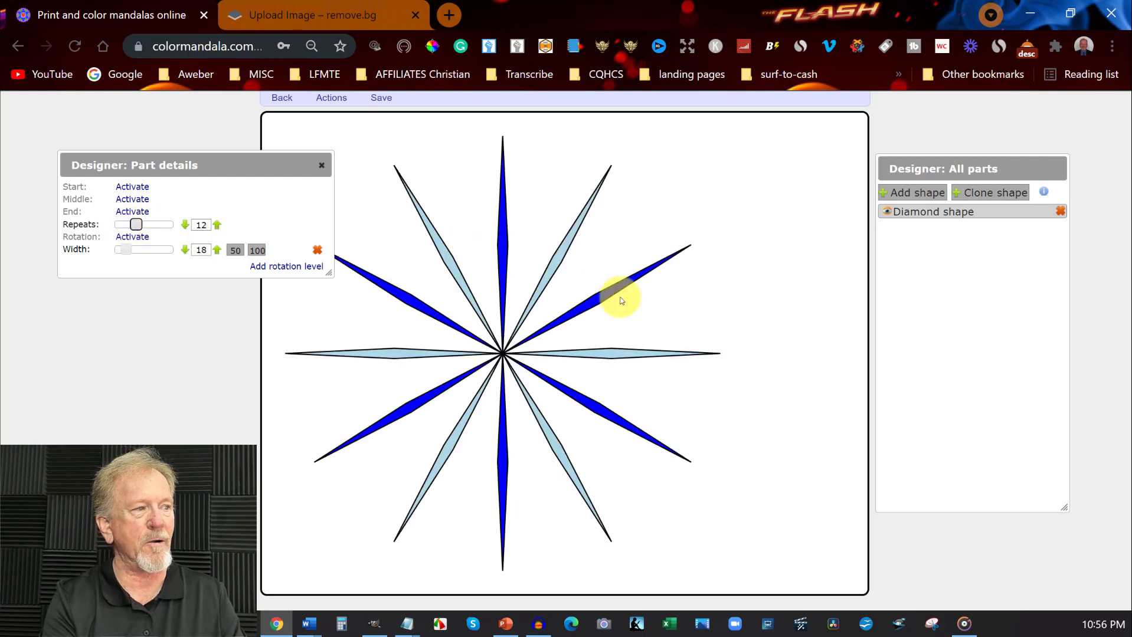
click(139, 214)
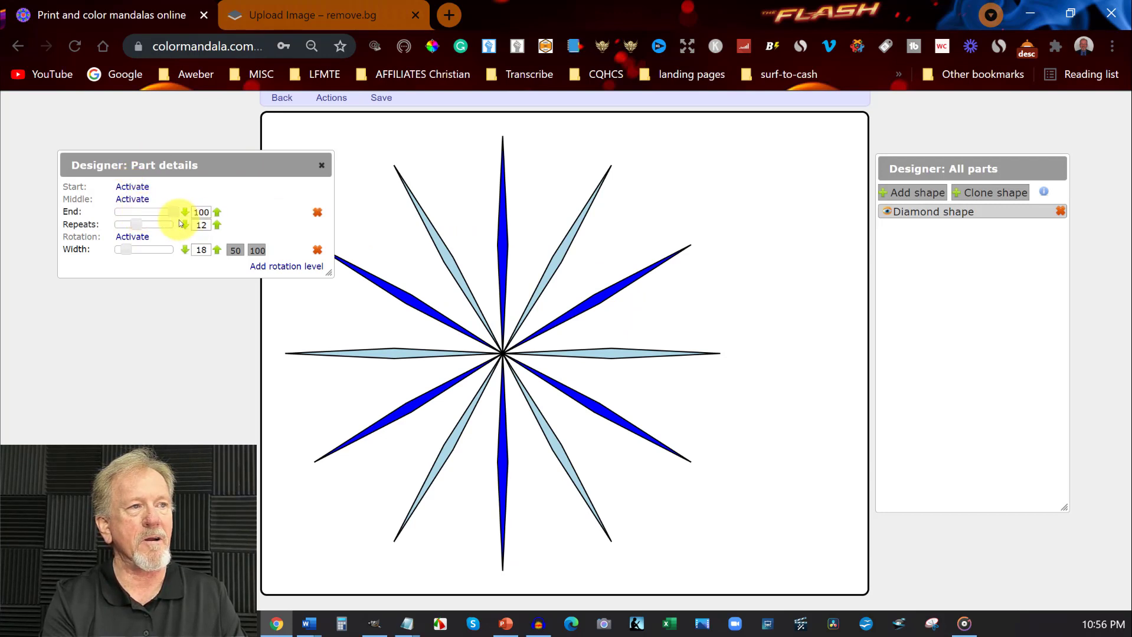
drag(174, 214, 126, 216)
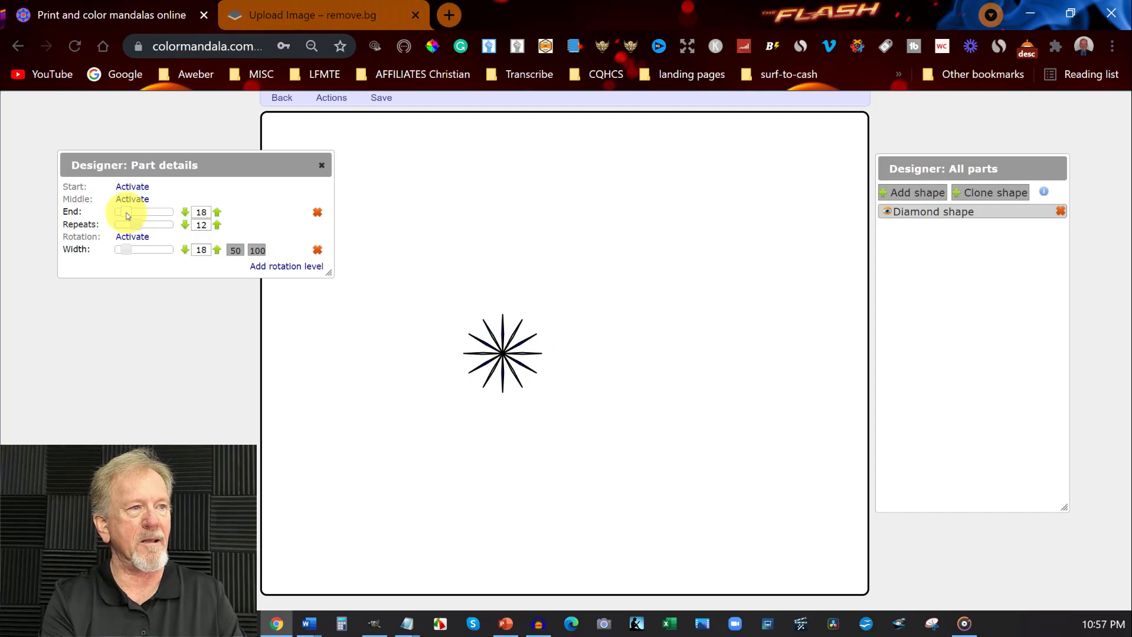
drag(127, 216, 124, 214)
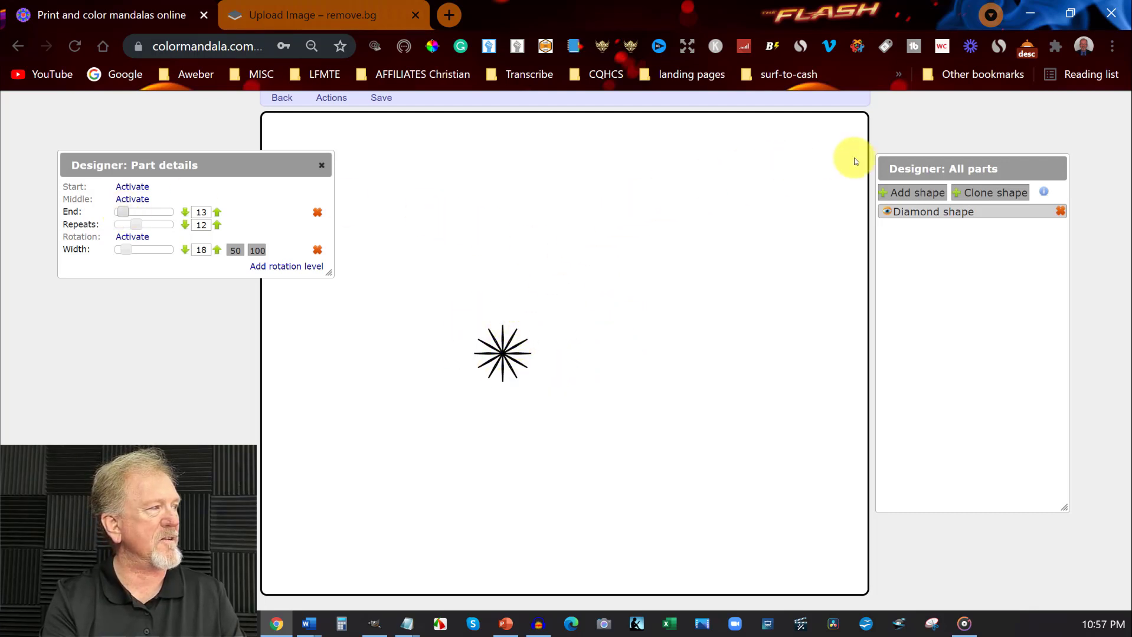
Add a polygon with an extra rotation level and reduce its radius to 20
click(907, 194)
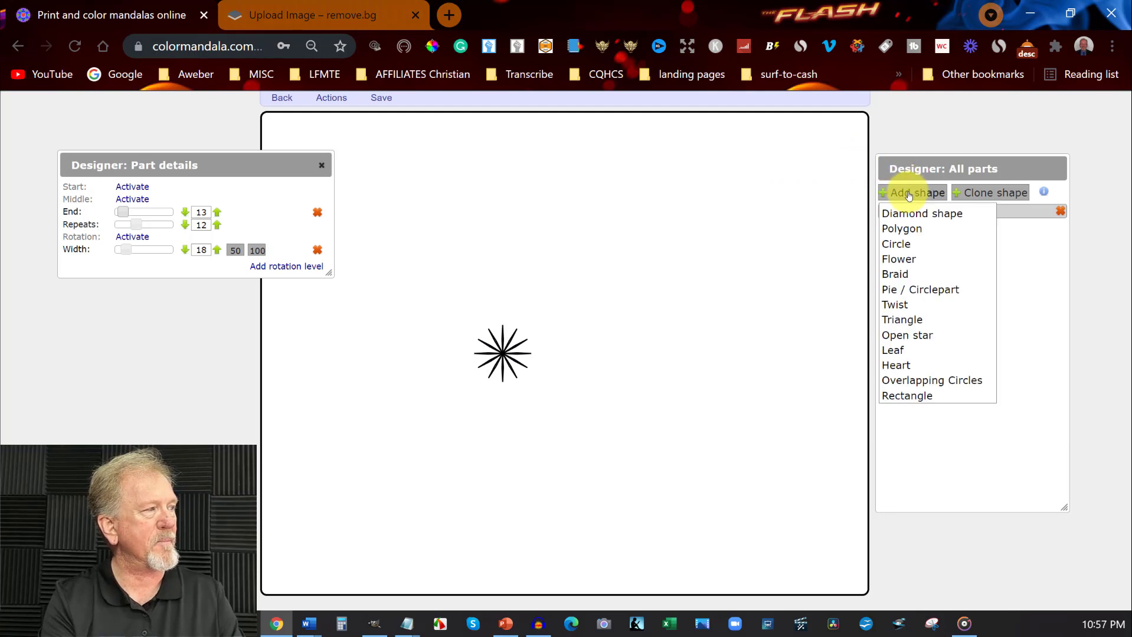
click(905, 231)
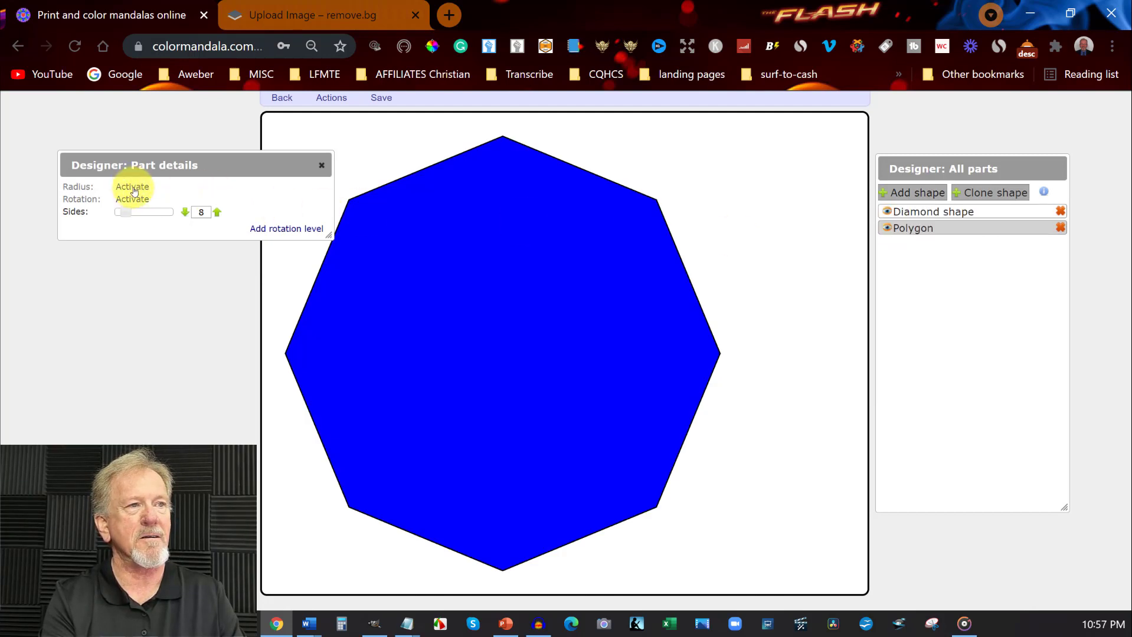
click(287, 229)
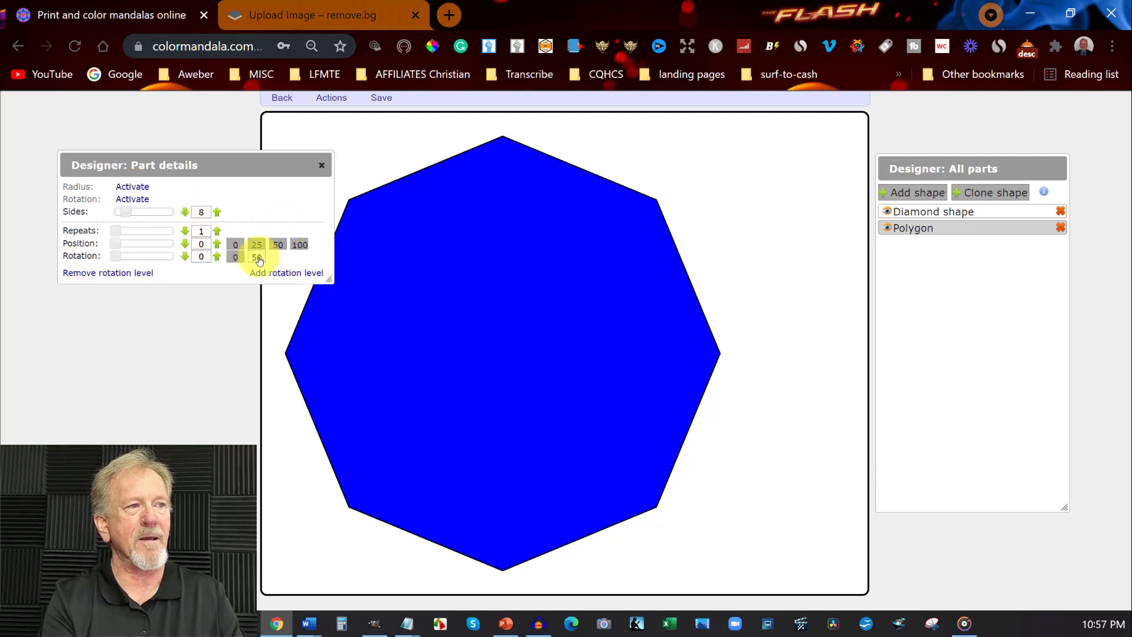
click(129, 188)
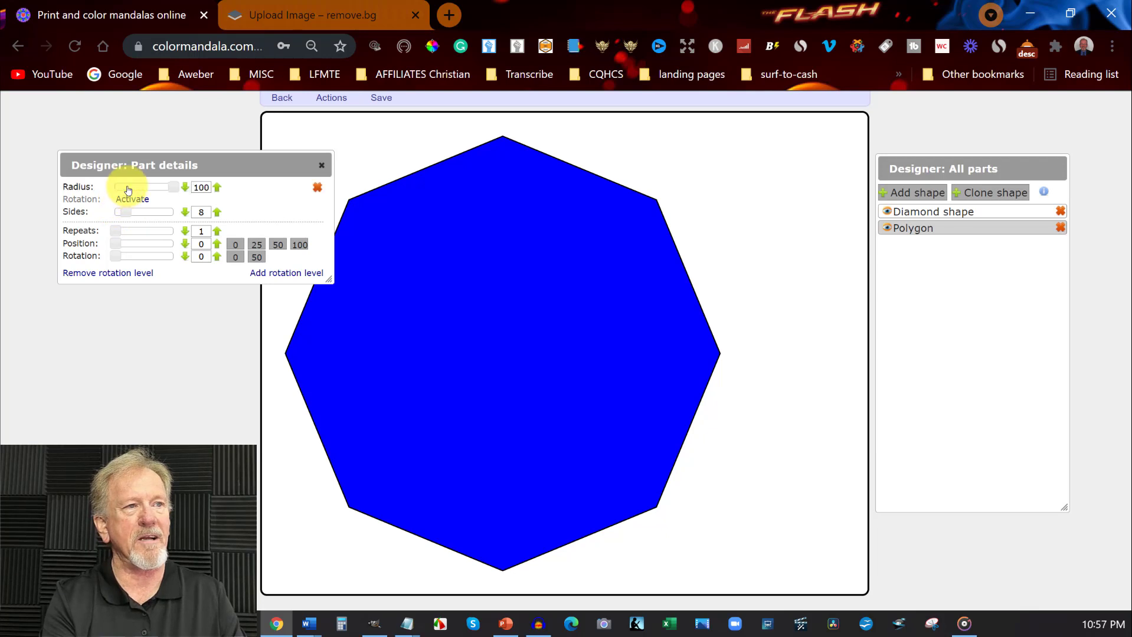
drag(173, 187, 138, 187)
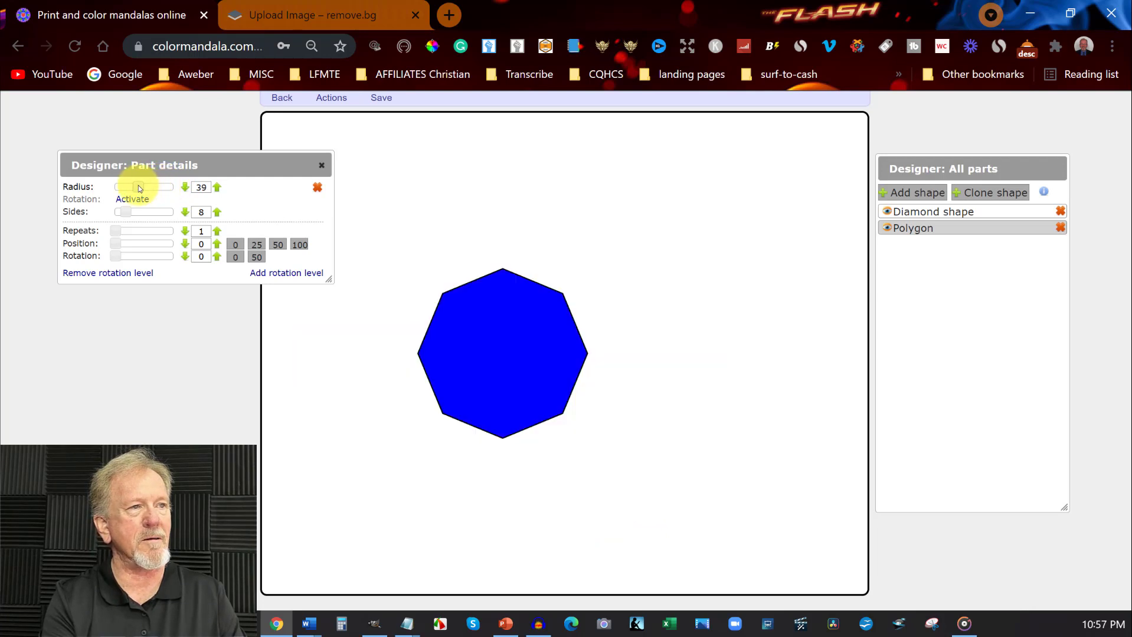
drag(138, 187, 126, 186)
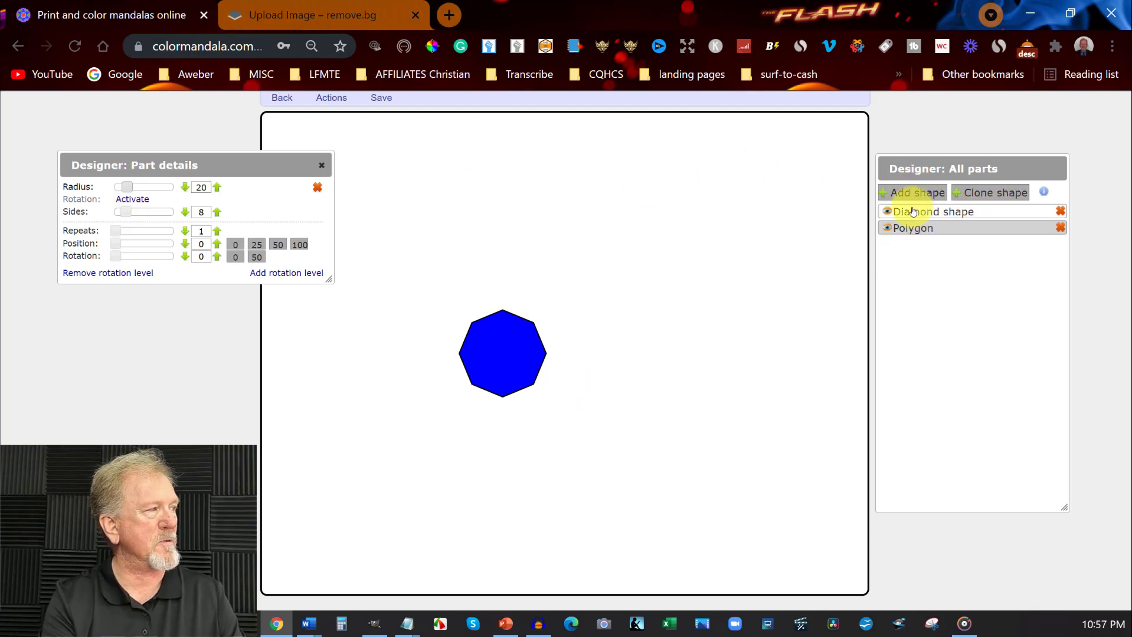
Reorder the parts so the diamond shape comes after the polygon, and set the polygon's radius to 16
mouse_move(910, 211)
mouse_down()
mouse_move(914, 223)
mouse_move(902, 222)
mouse_up()
click(891, 228)
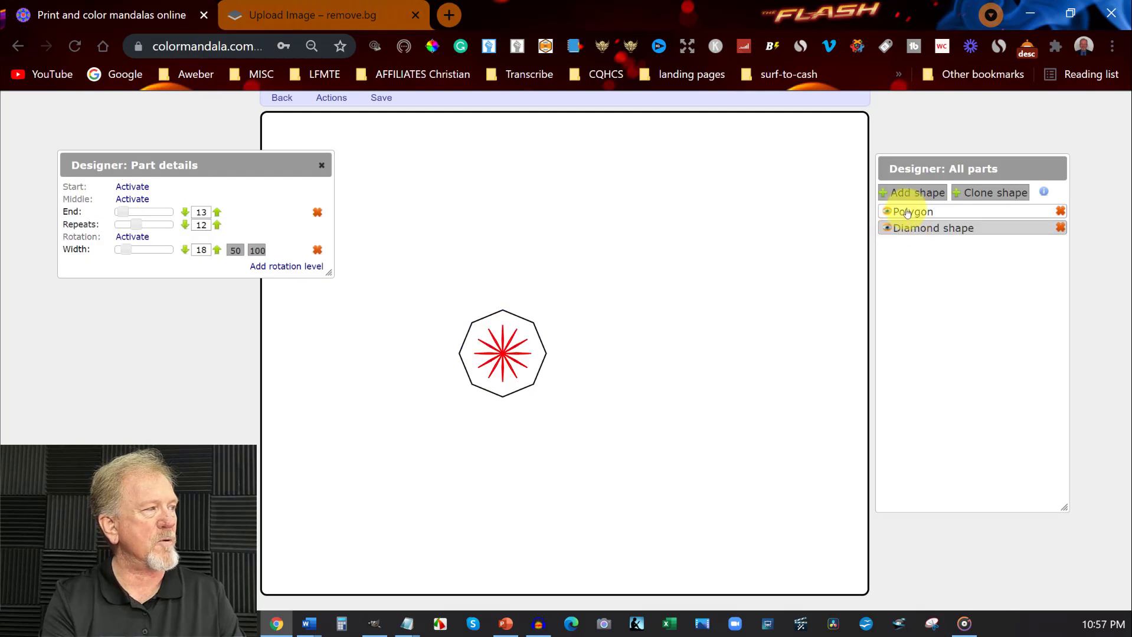
click(909, 212)
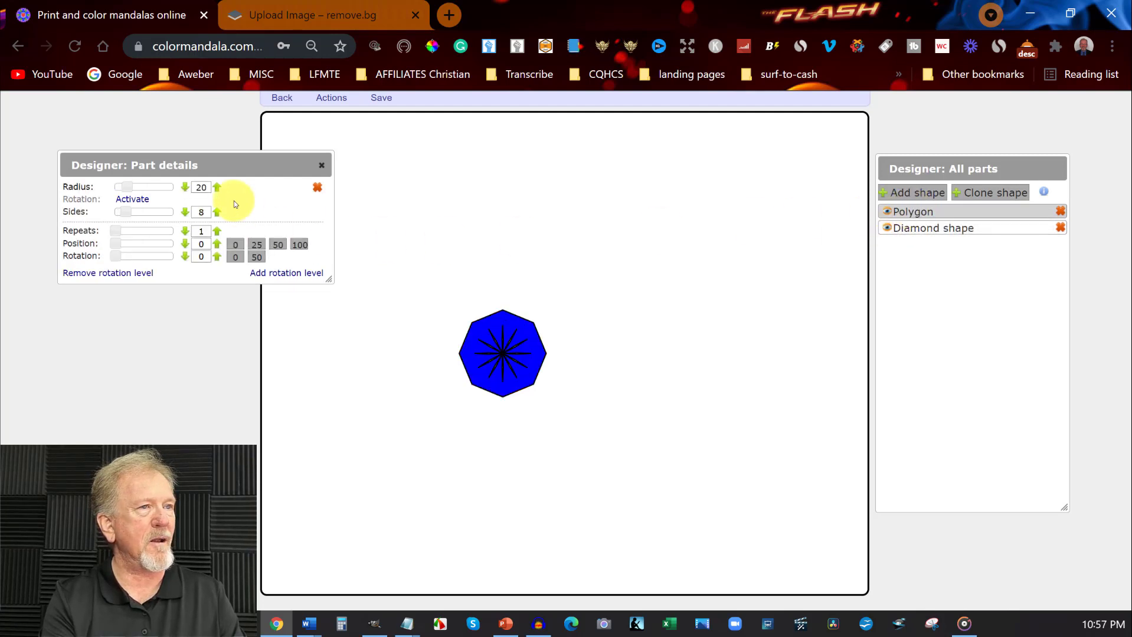
drag(128, 187, 125, 188)
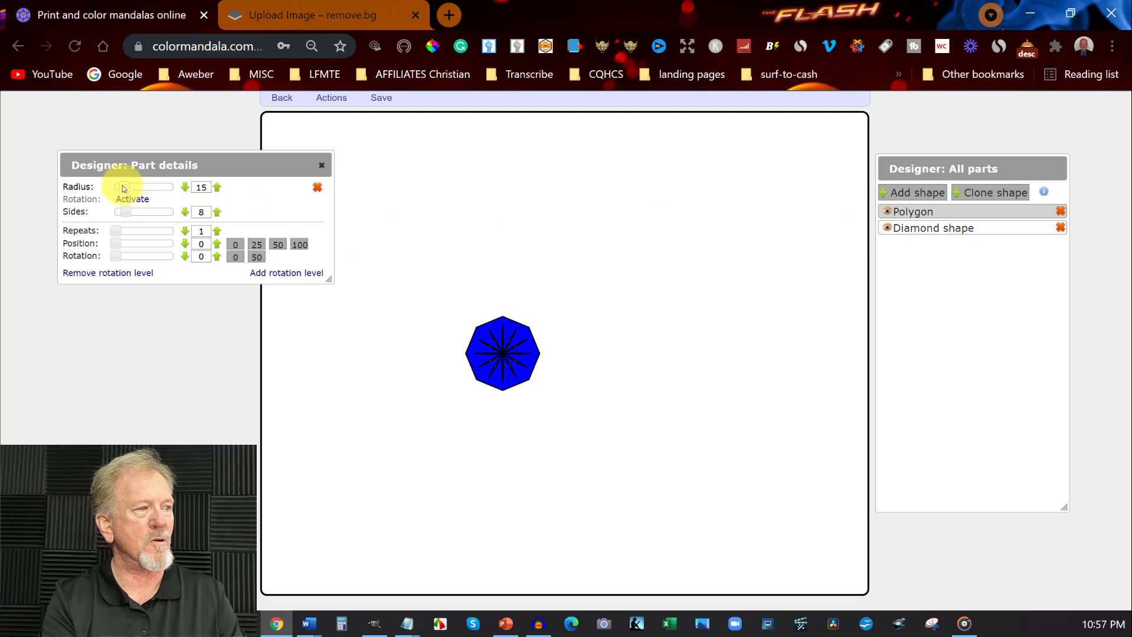
drag(121, 187, 125, 189)
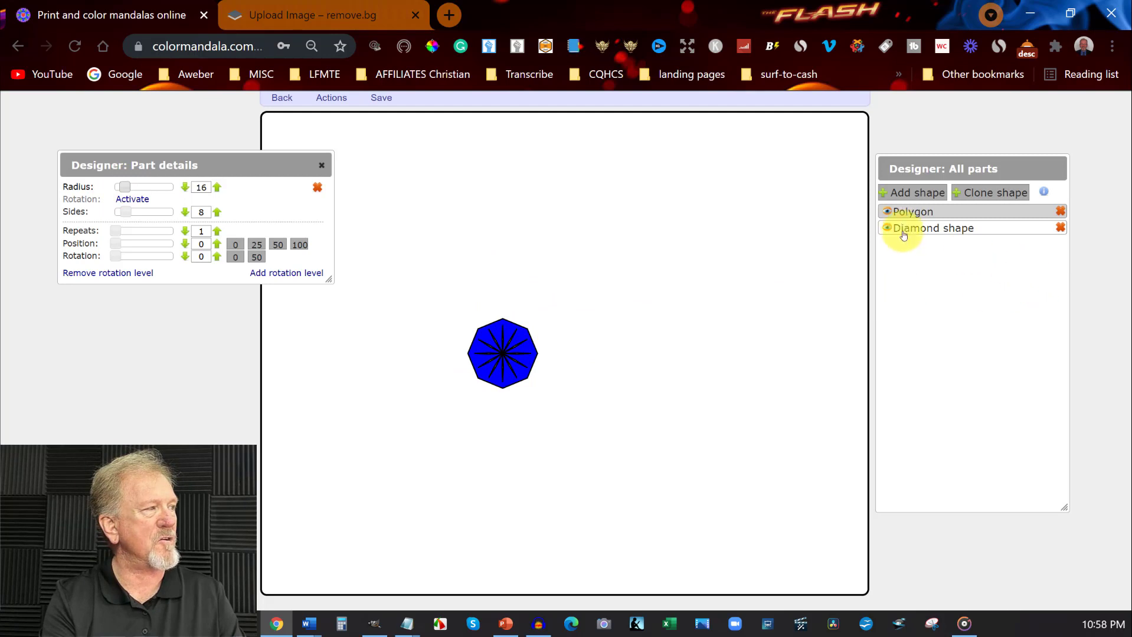
Add a flower shape with radius 11, placed between the polygon and the diamond shape in the parts order
click(904, 191)
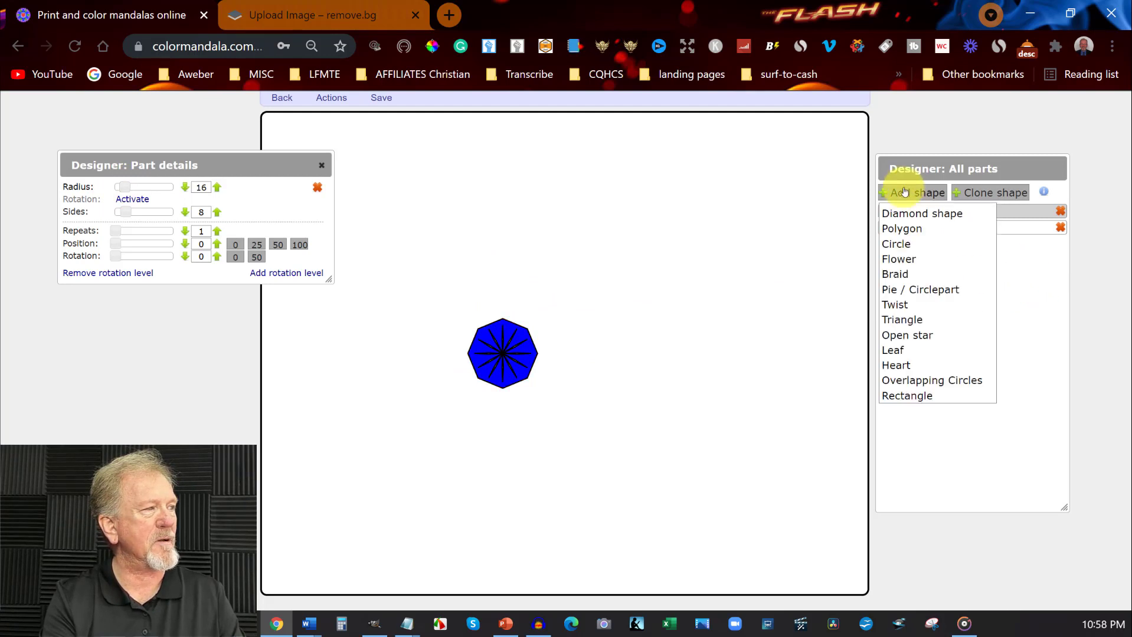
click(906, 261)
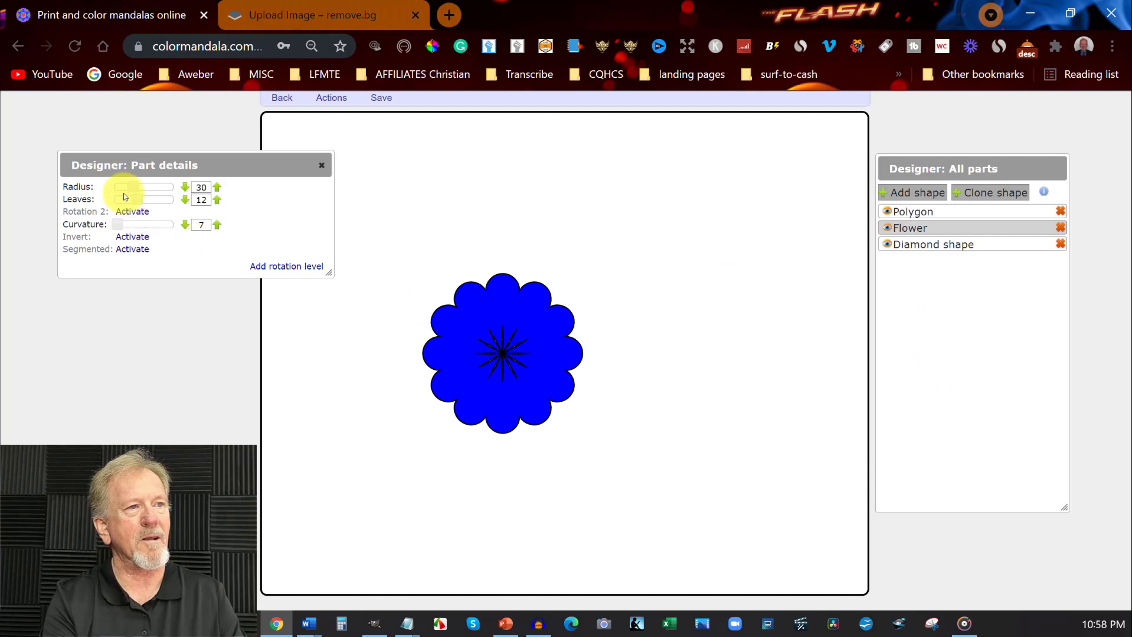
drag(130, 188, 119, 188)
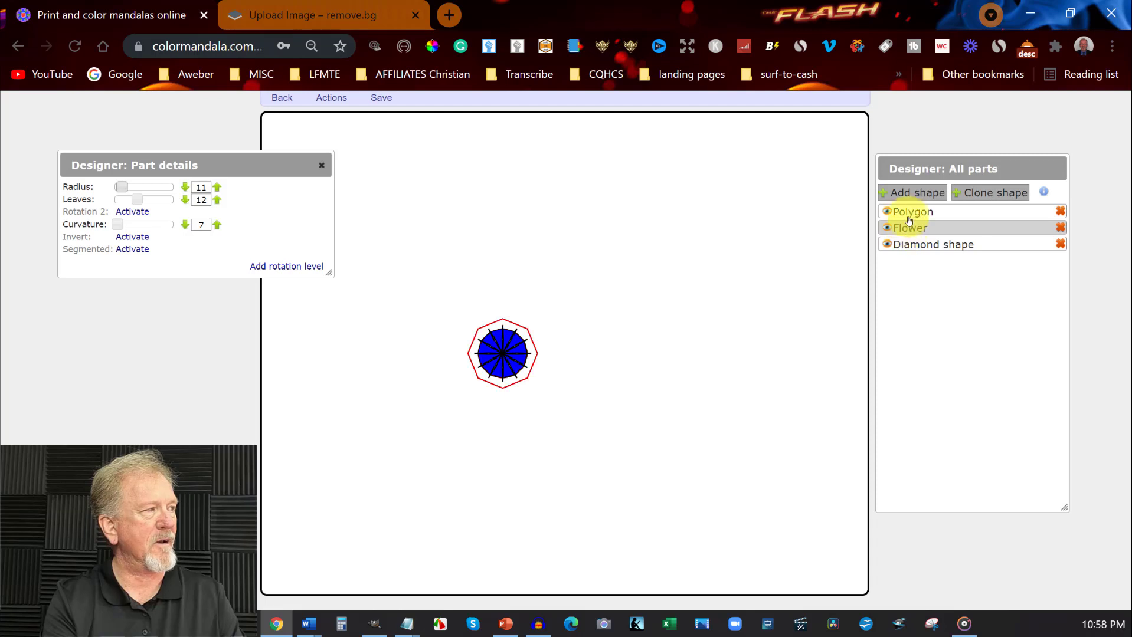
drag(908, 241, 909, 248)
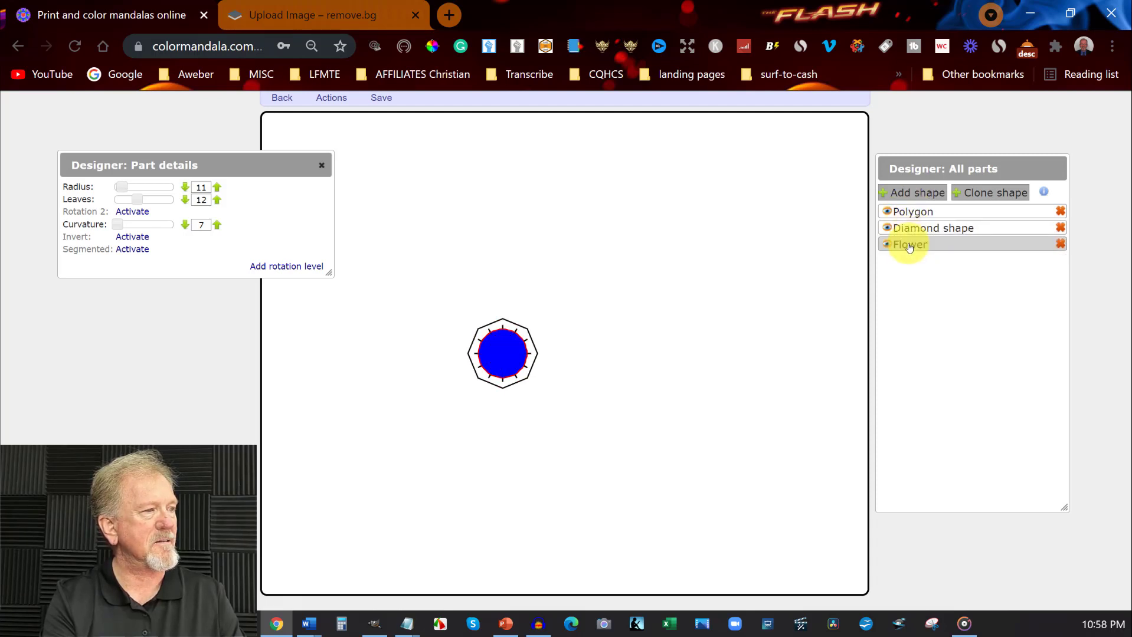
drag(909, 247, 909, 230)
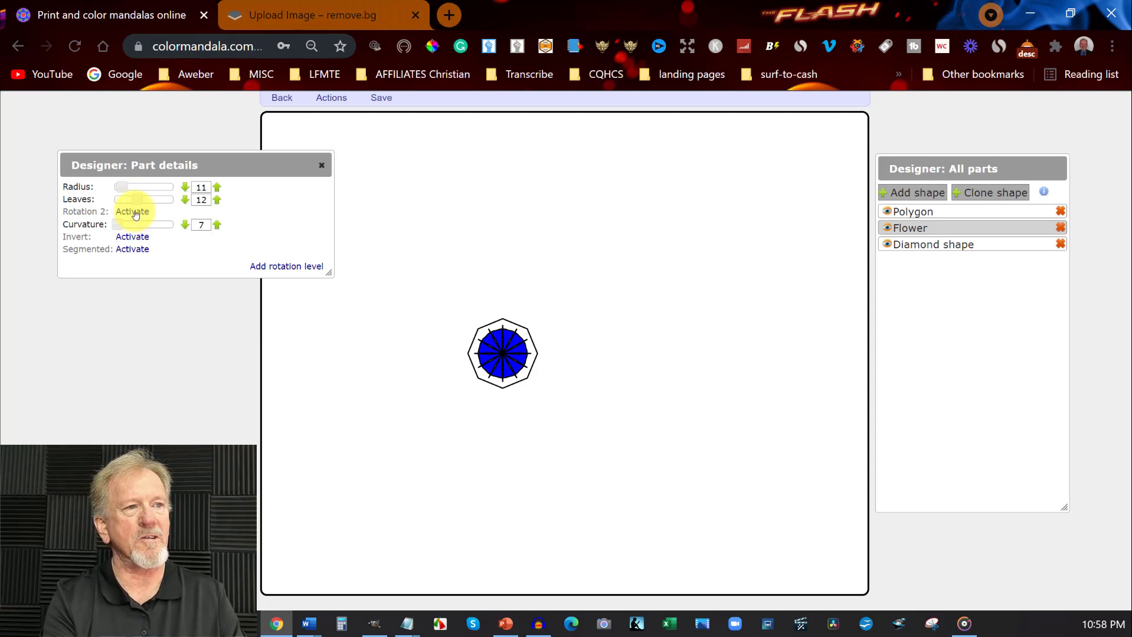
Set the flower's Invert and Segmented options to yes and add a rotation level to it
click(130, 239)
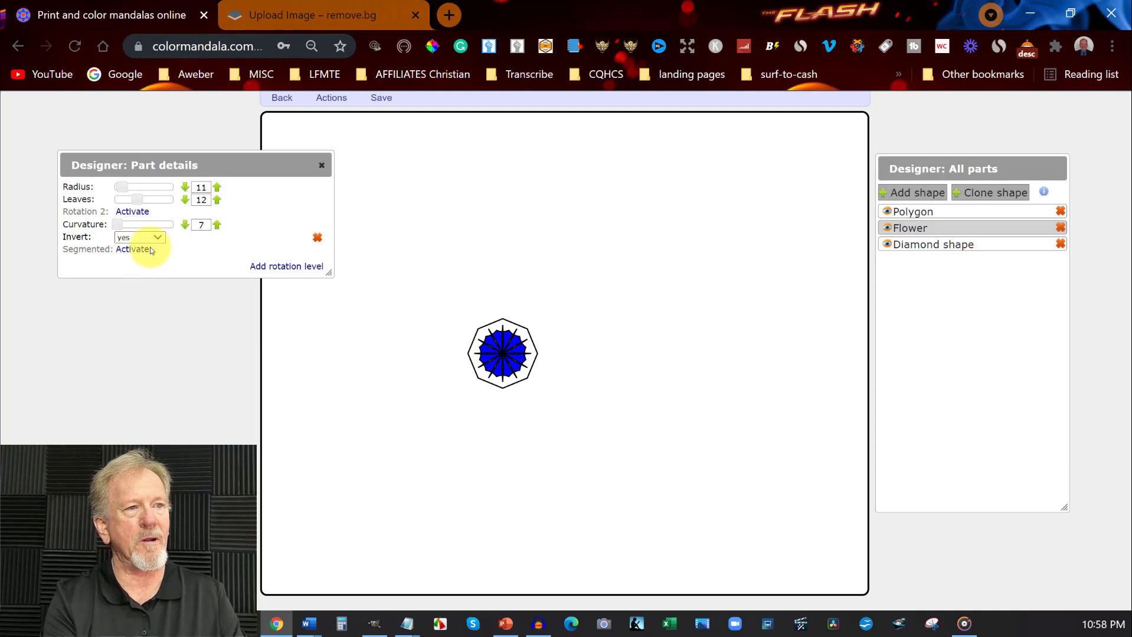
click(142, 250)
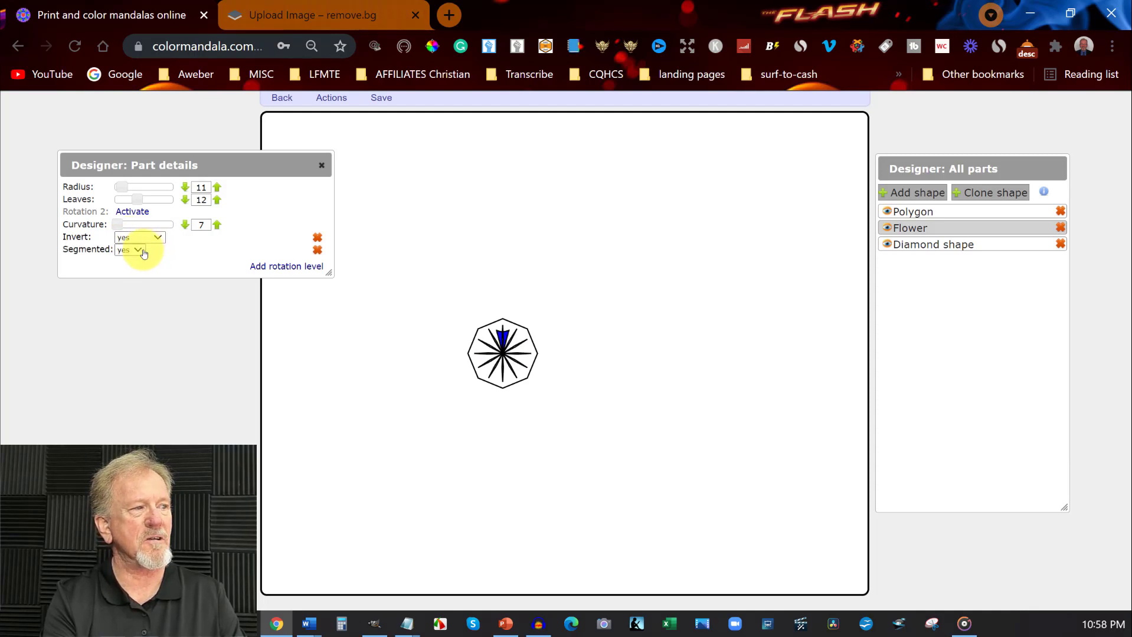
click(284, 269)
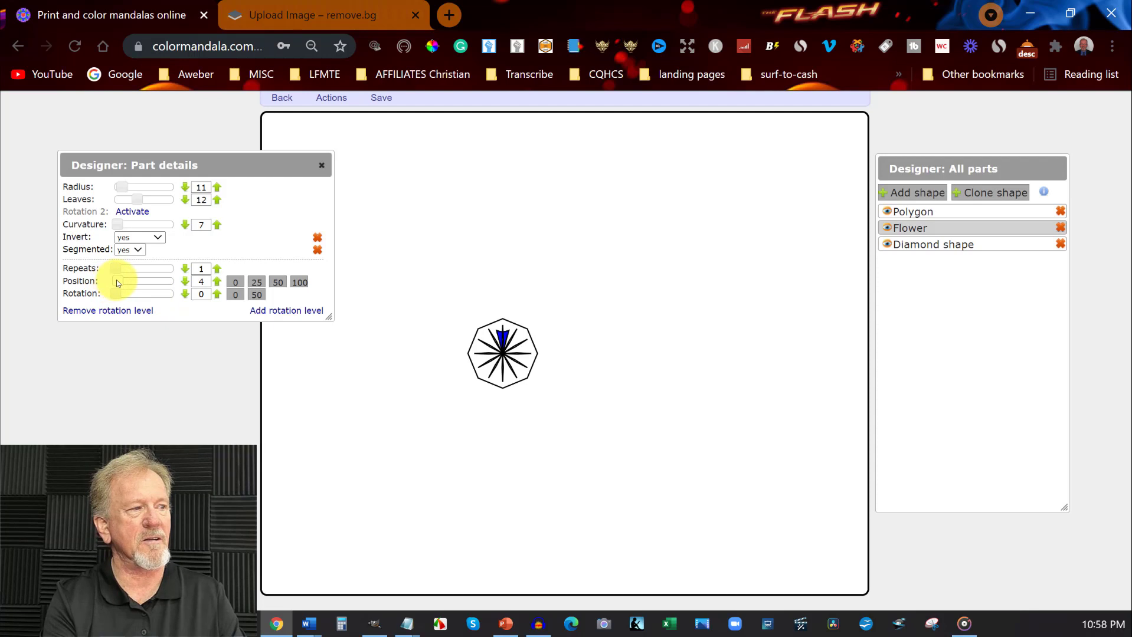
Move the flower segment outward to position 14 so it sits at the polygon's edge
drag(116, 283, 125, 283)
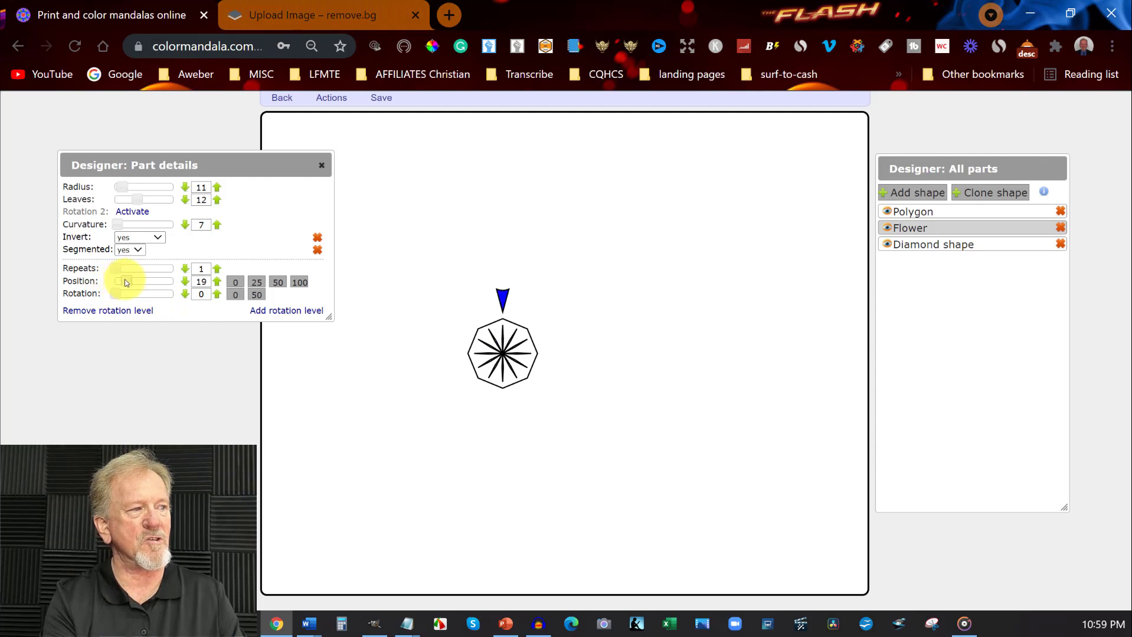
click(185, 282)
click(185, 282)
click(185, 282)
click(185, 282)
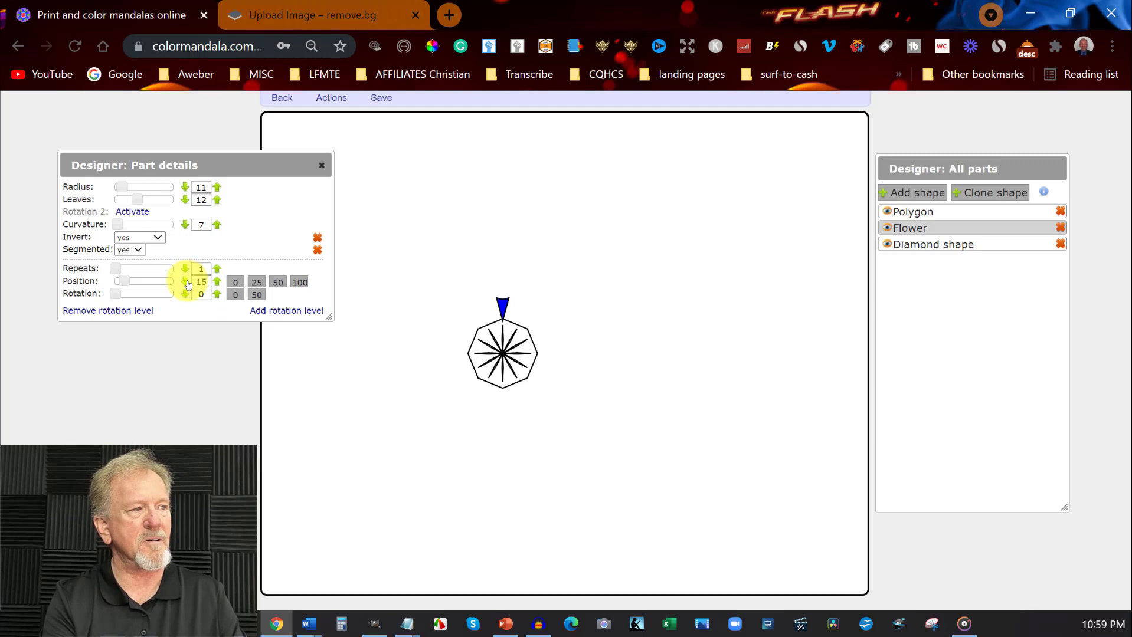
click(185, 282)
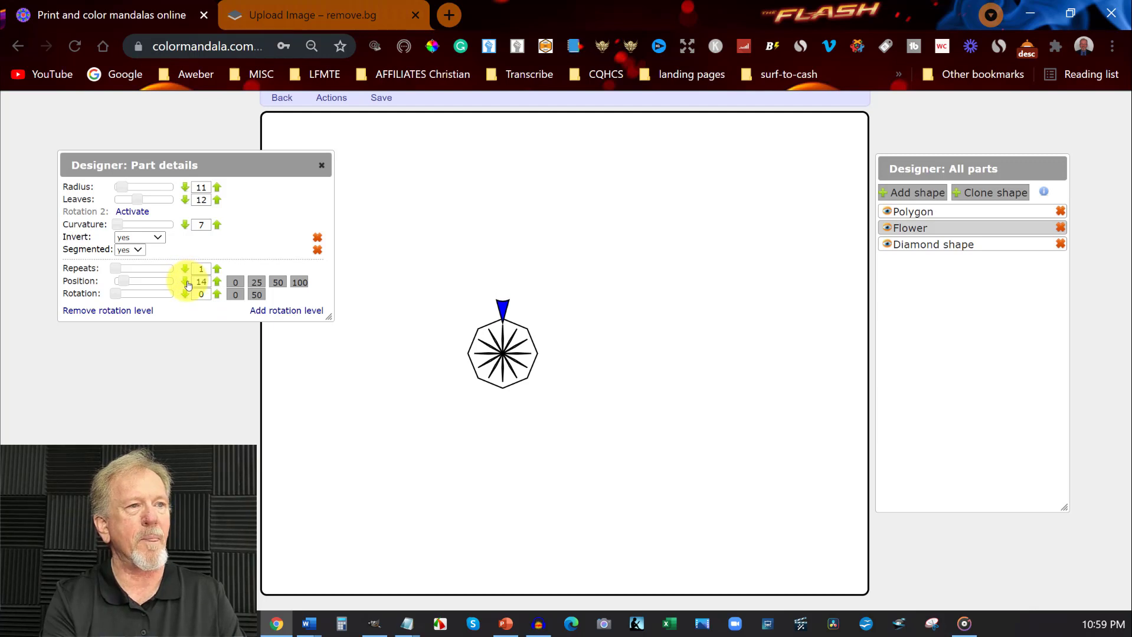
Set the flower segment's rotation-level repeats to 12 to form a ring around the polygon
click(217, 269)
click(217, 269)
click(217, 269)
click(217, 269)
click(217, 269)
click(217, 269)
click(217, 269)
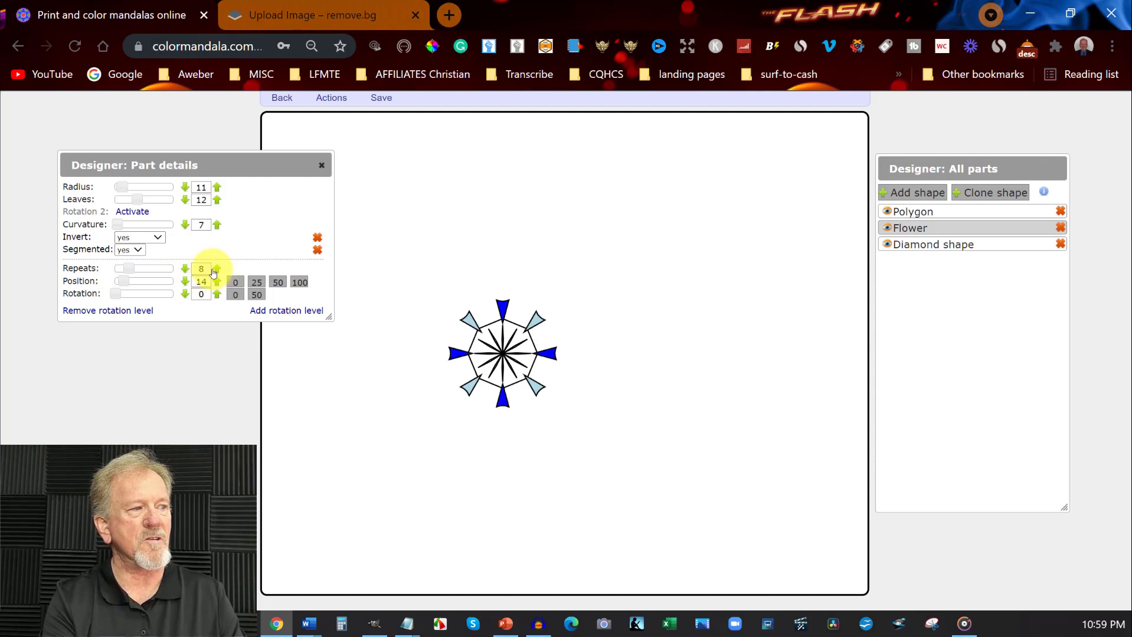
click(215, 269)
click(217, 269)
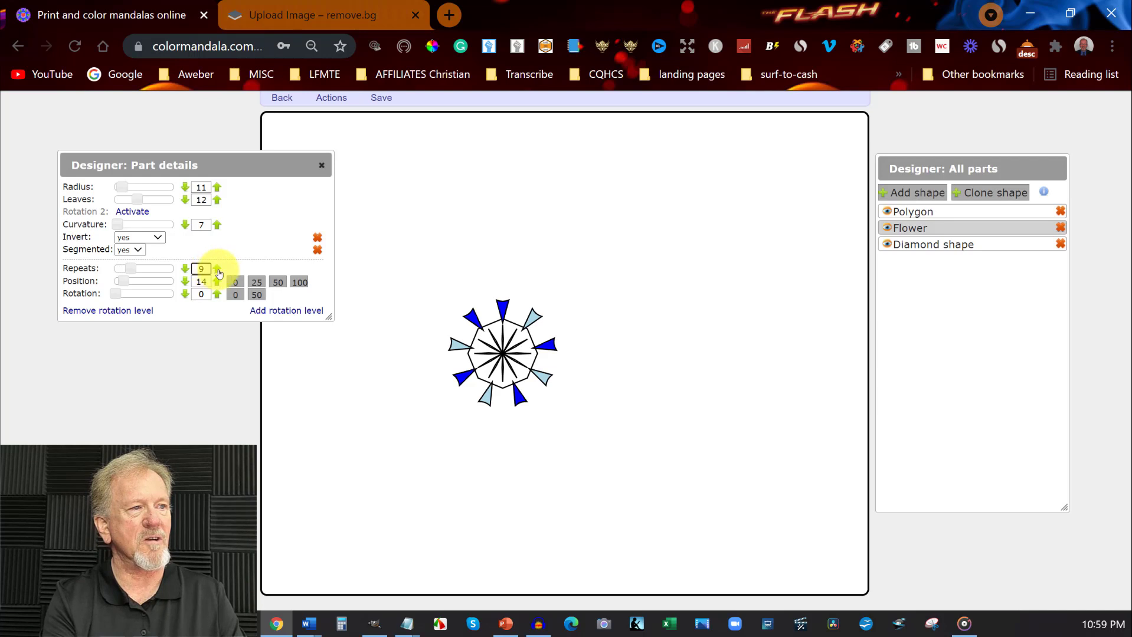
click(217, 269)
click(217, 269)
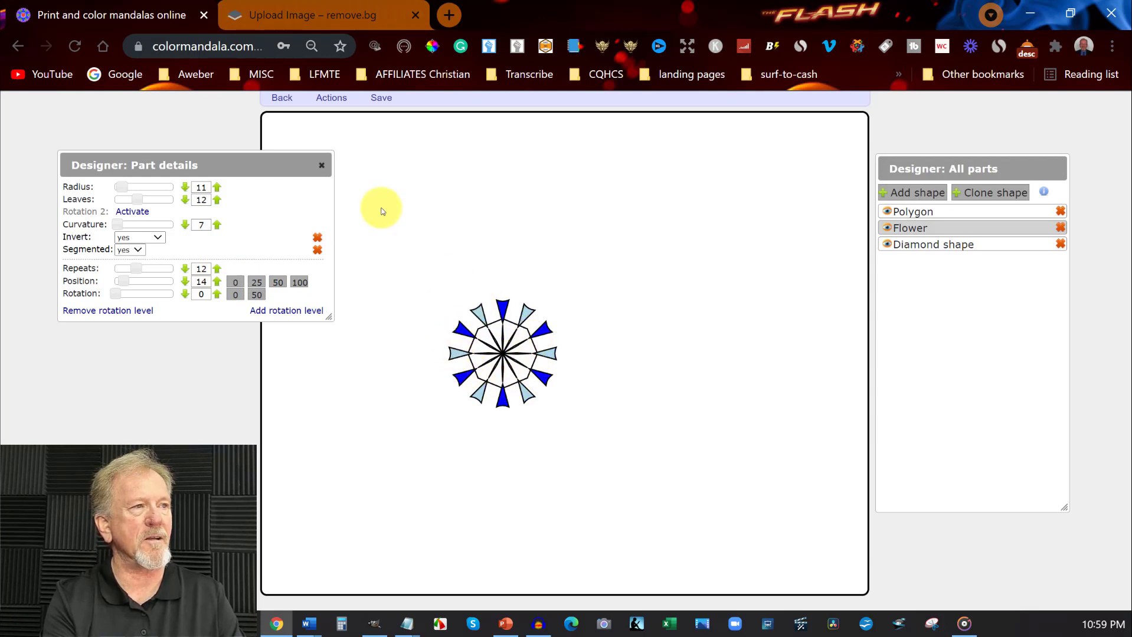
Add a braid shape, activate its radius and set it to 27 so the braid encircles the flower segments
click(903, 192)
click(935, 219)
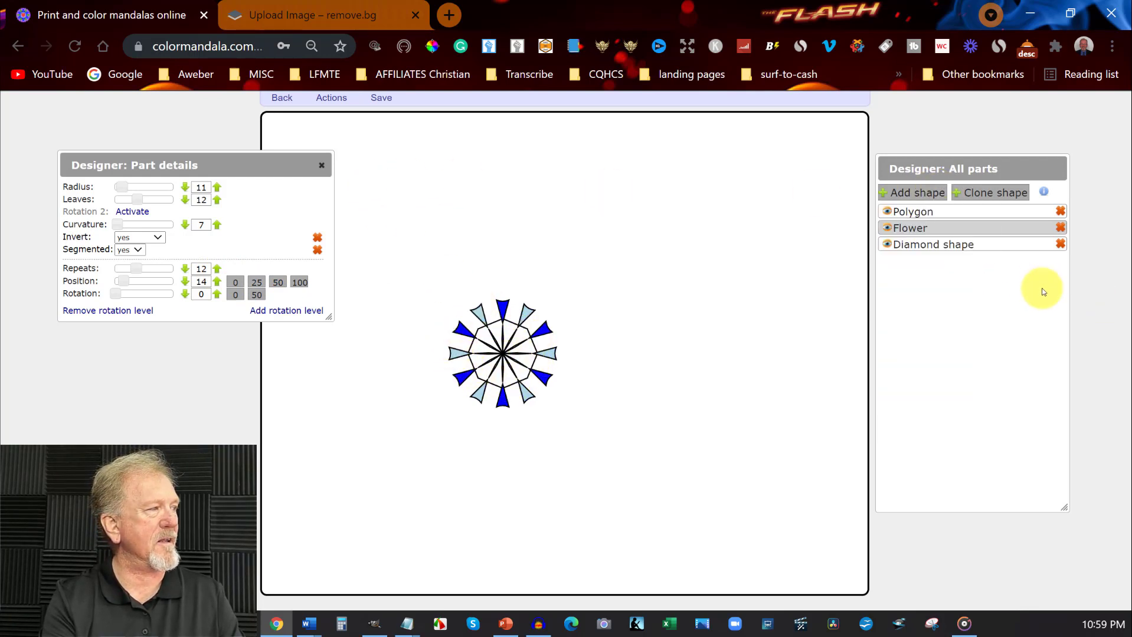
click(916, 248)
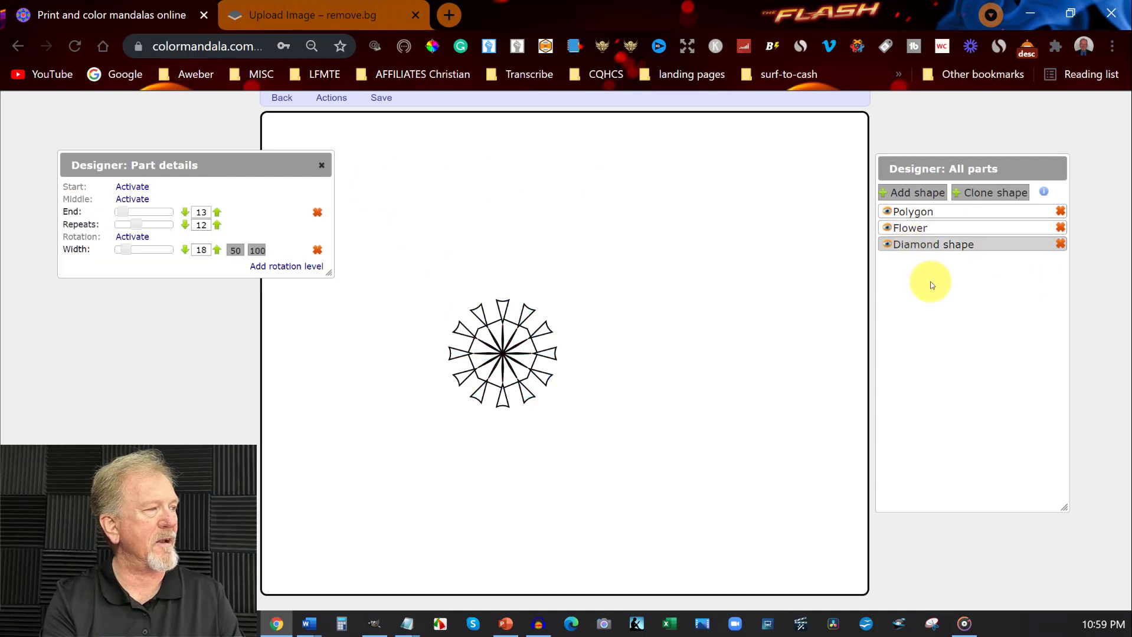
click(909, 194)
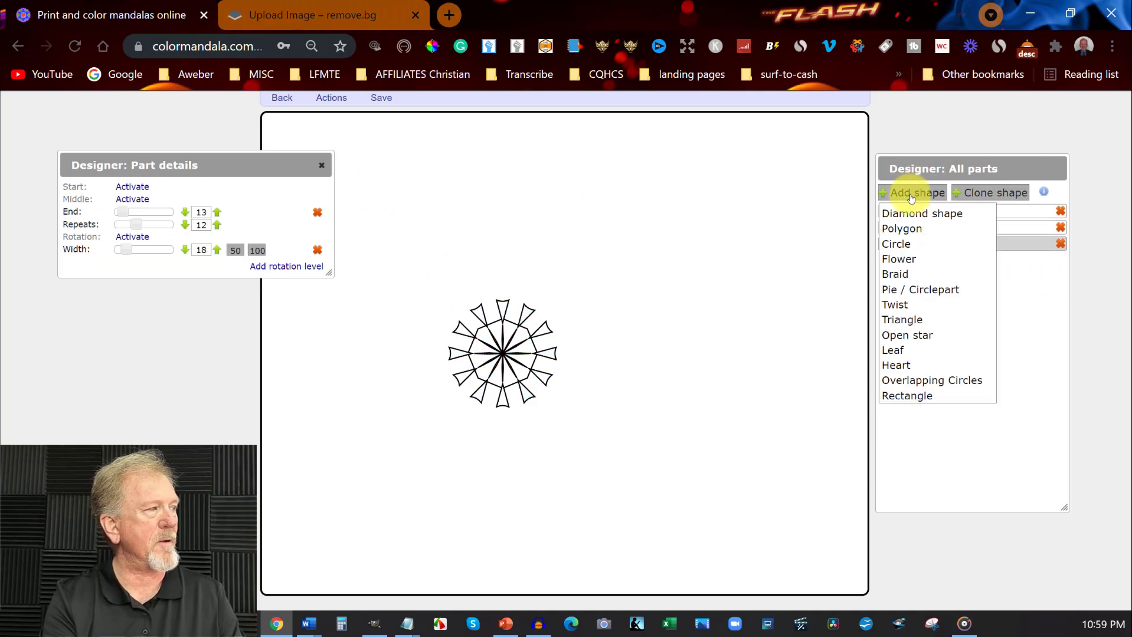
click(906, 275)
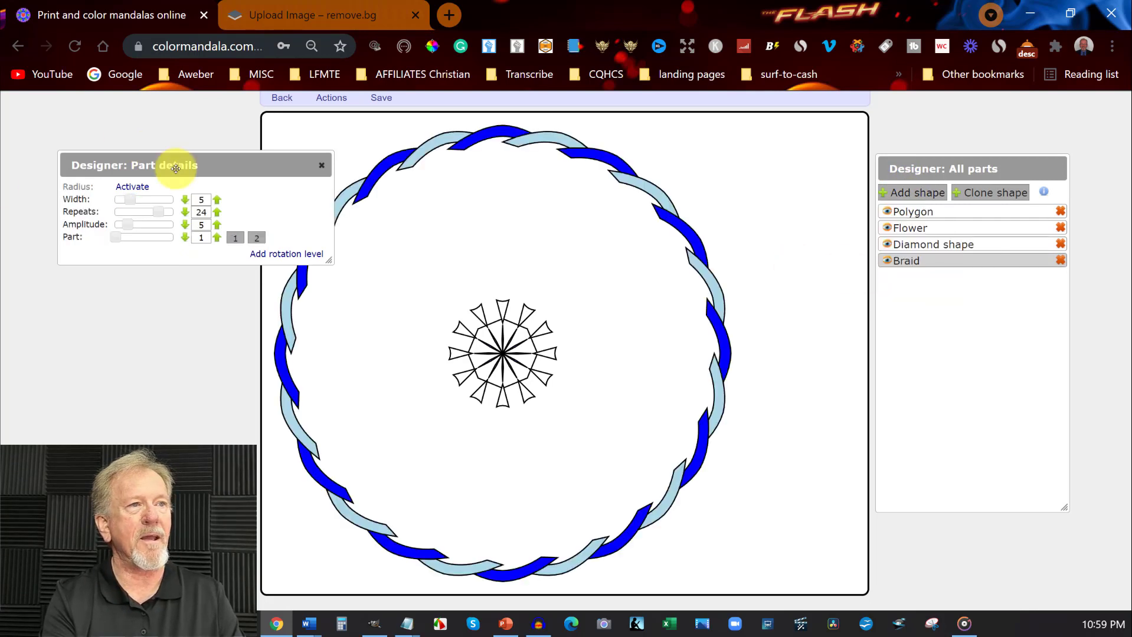
click(132, 187)
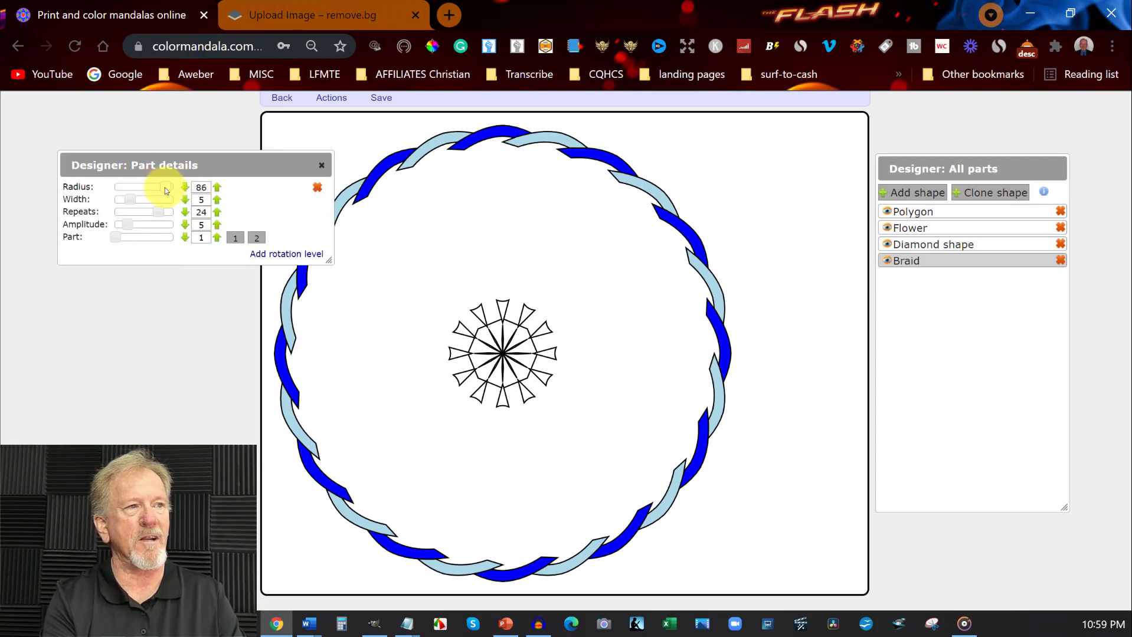
drag(166, 189, 129, 186)
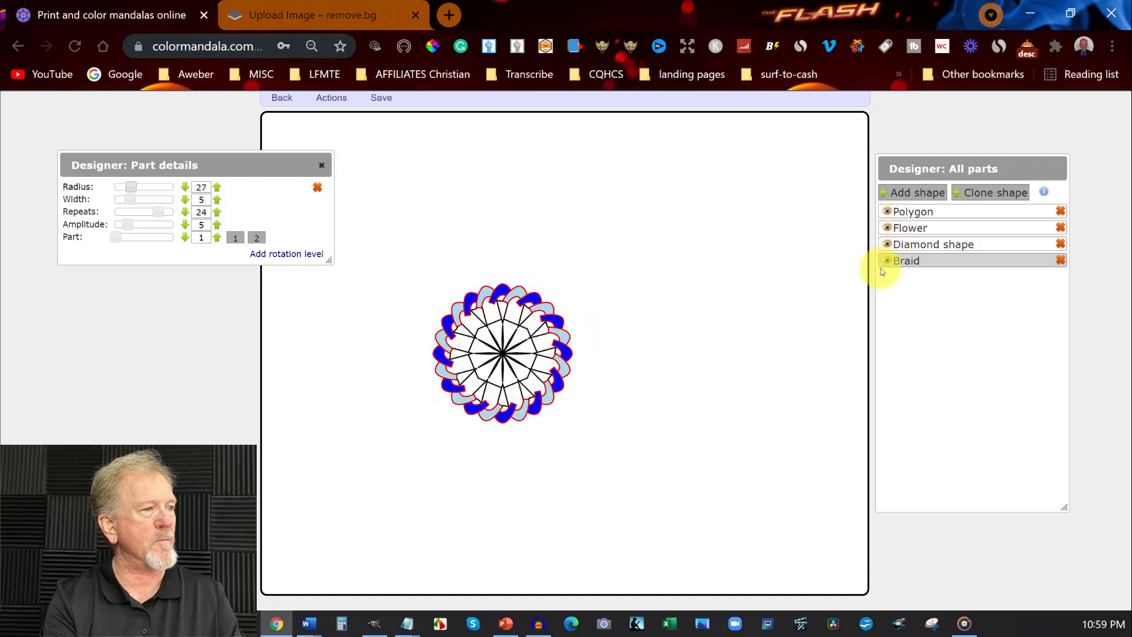
Add a Pie / Circlepart shape and activate its End setting with a value of 35
click(915, 193)
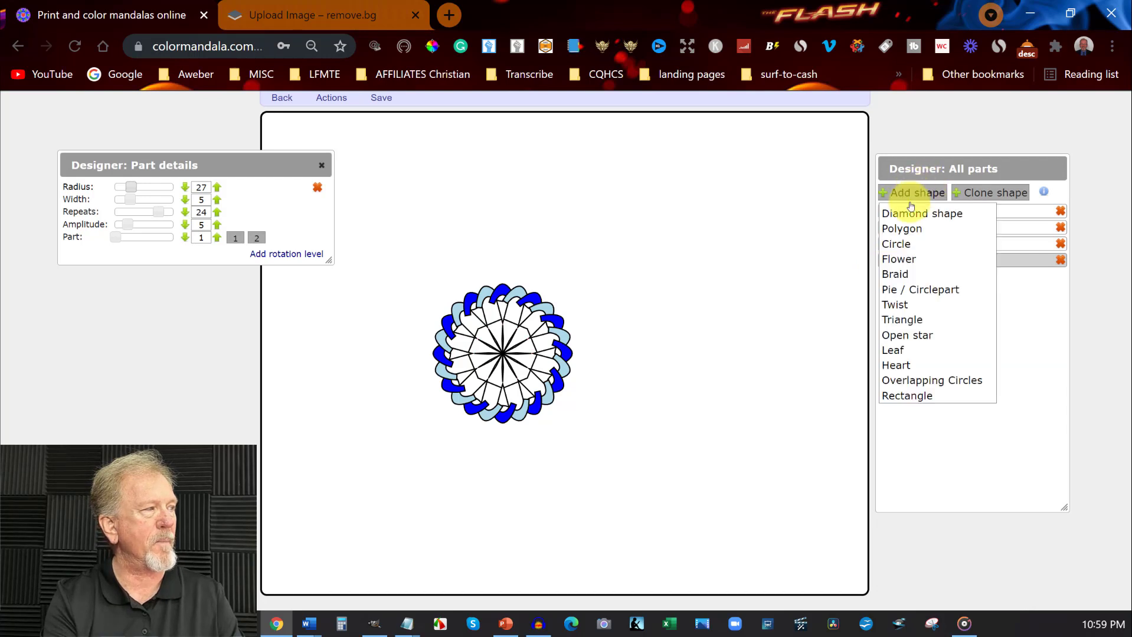
click(909, 289)
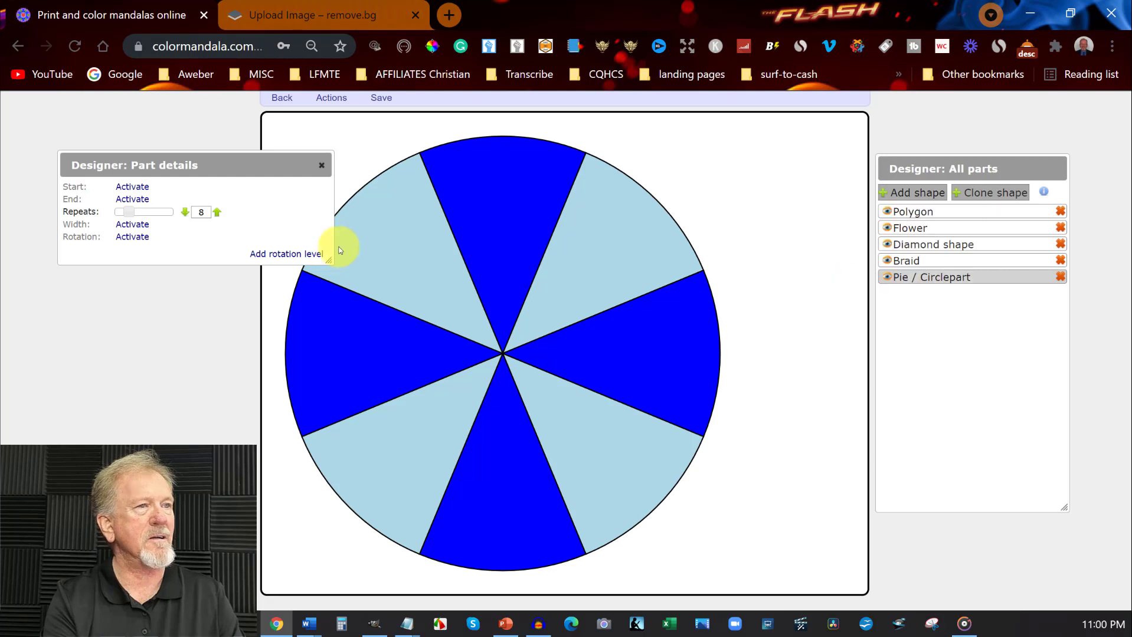
click(140, 201)
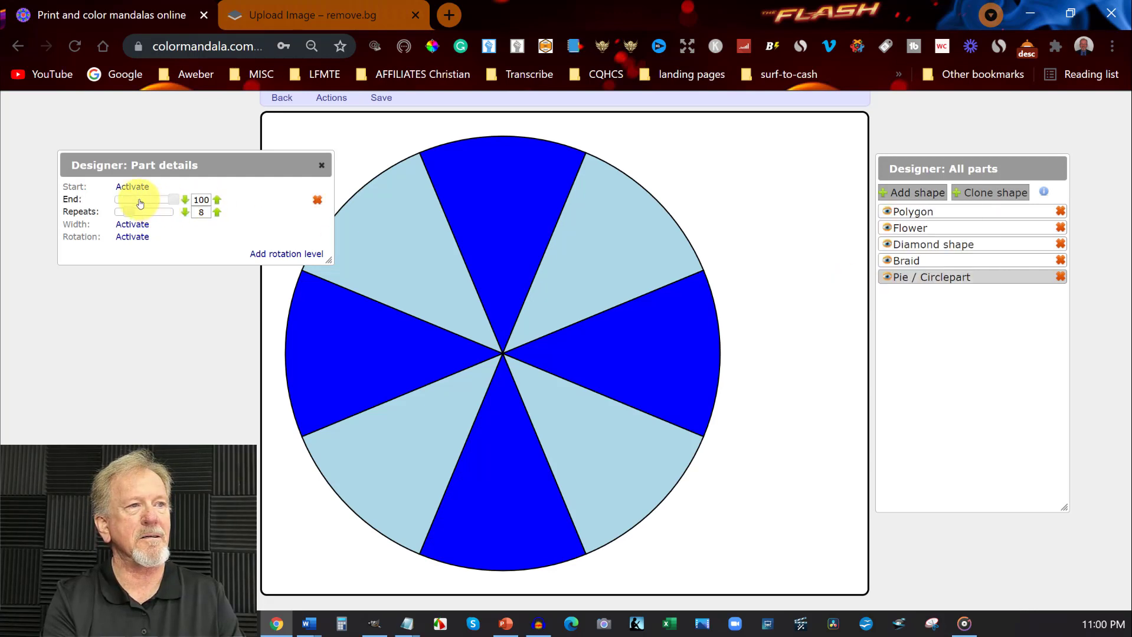
drag(176, 199, 136, 201)
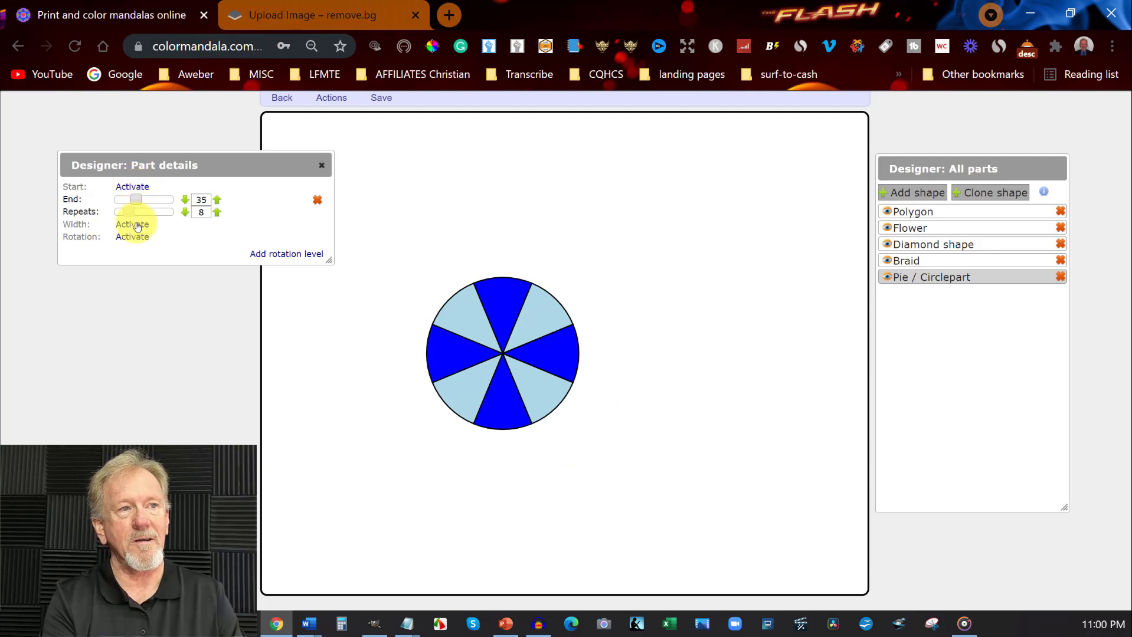
Try pie segment widths of 63 and 95, and deactivate the width setting
click(137, 227)
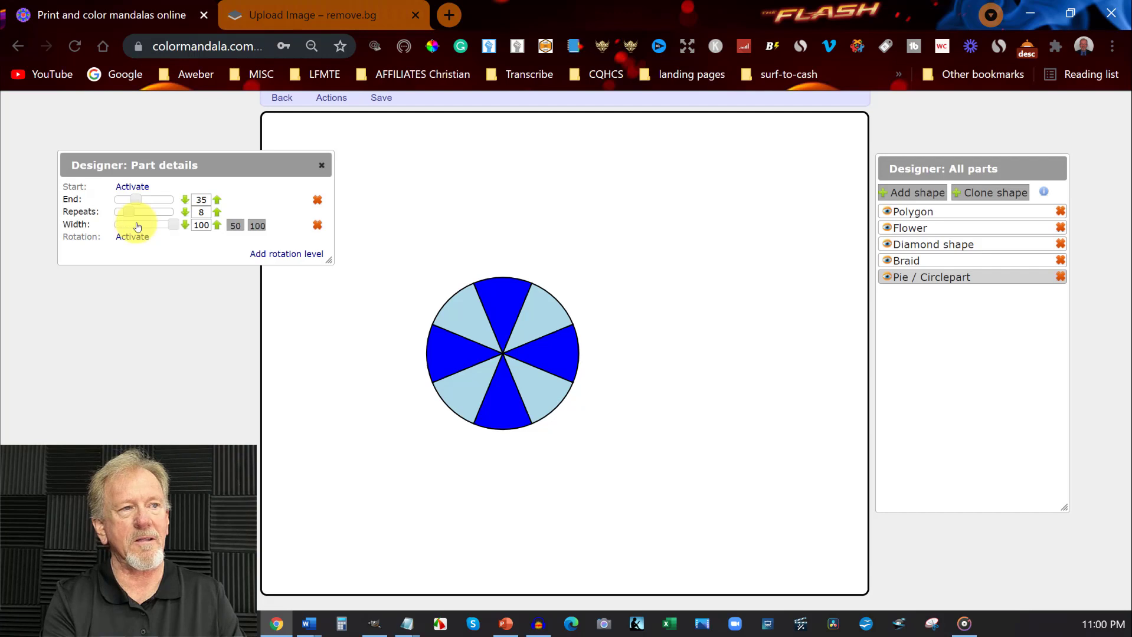
drag(170, 226, 153, 227)
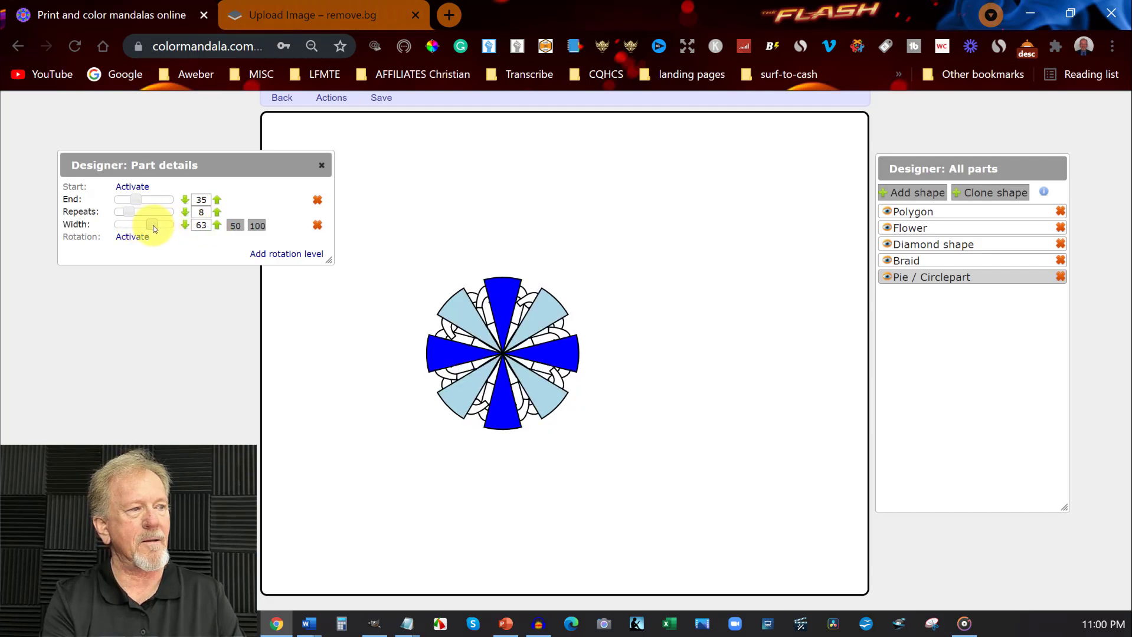
drag(153, 228, 173, 227)
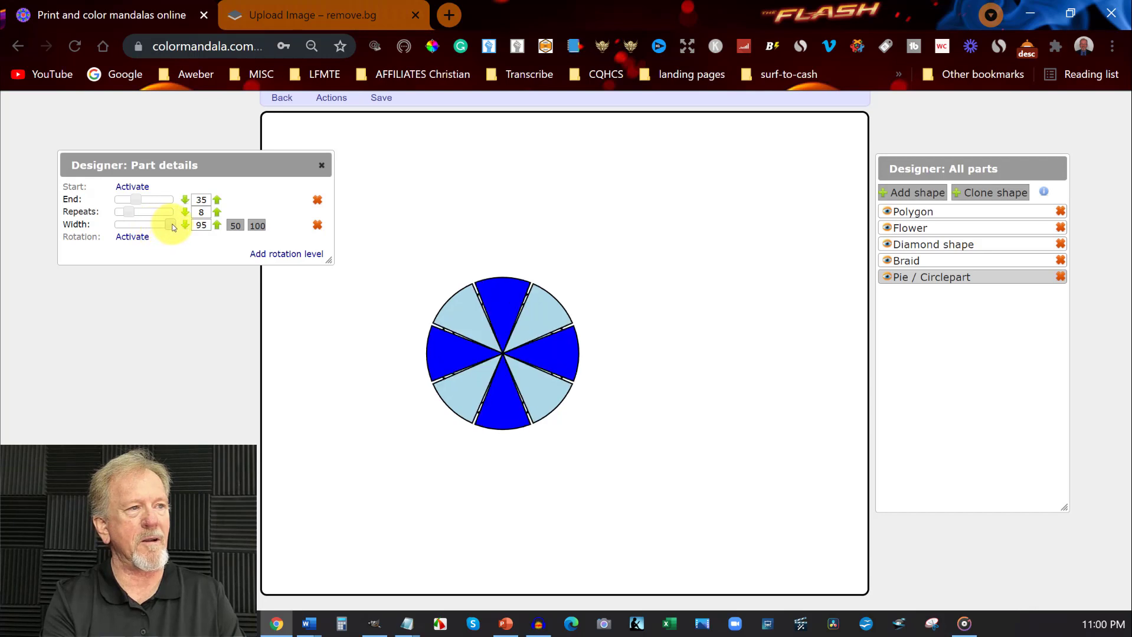
click(317, 225)
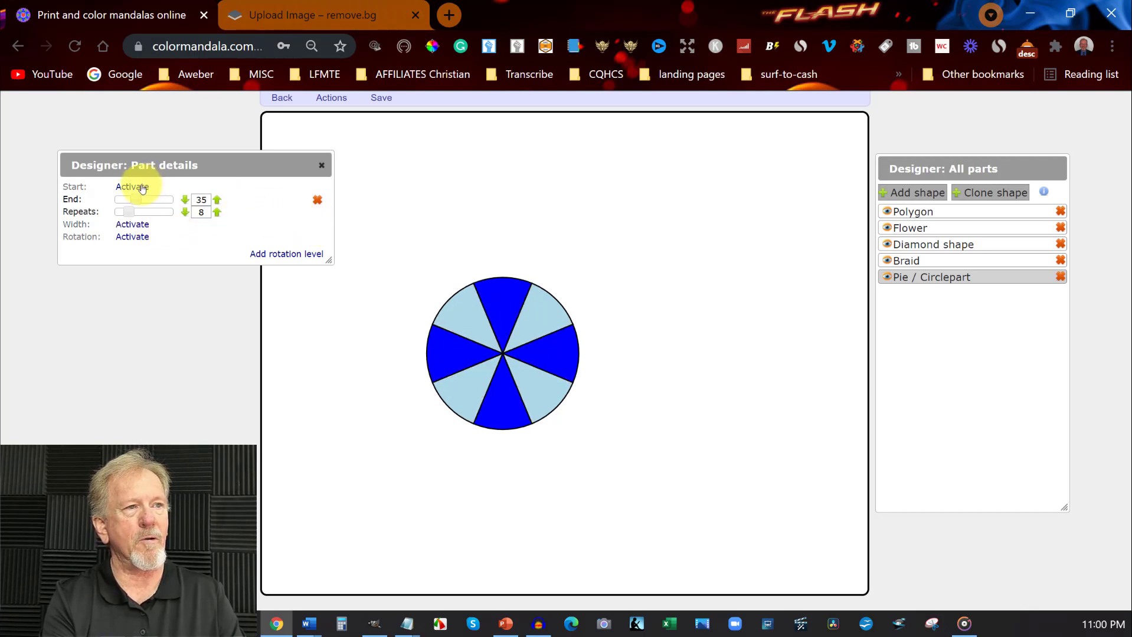
Activate the pie shape's Start setting and set it to 32, forming a thin ring just outside the braid
click(142, 188)
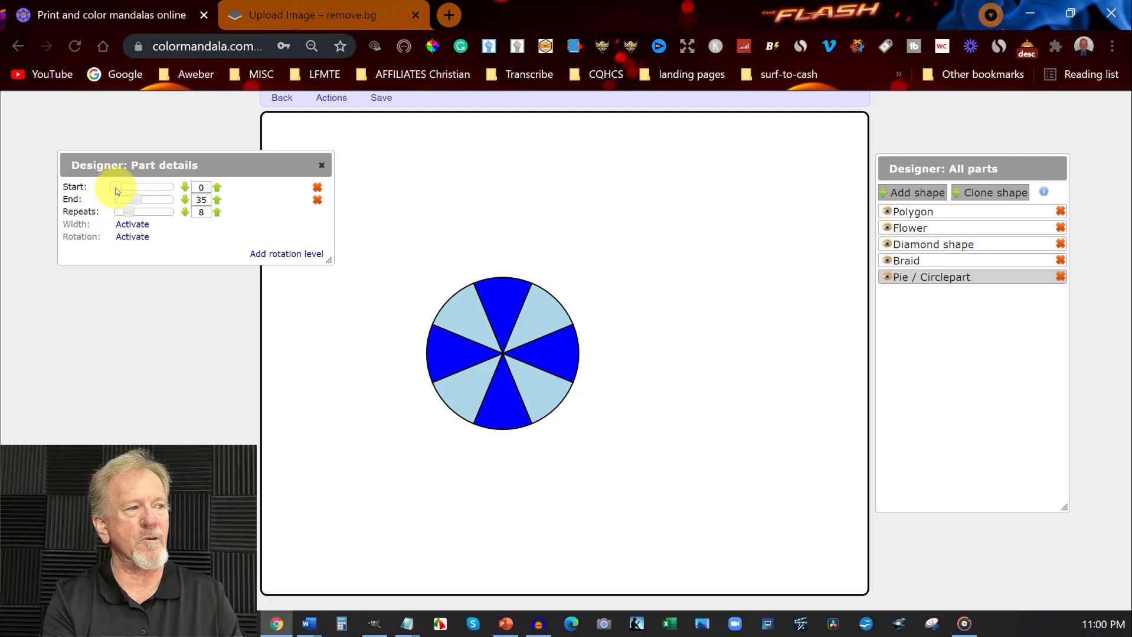
click(128, 190)
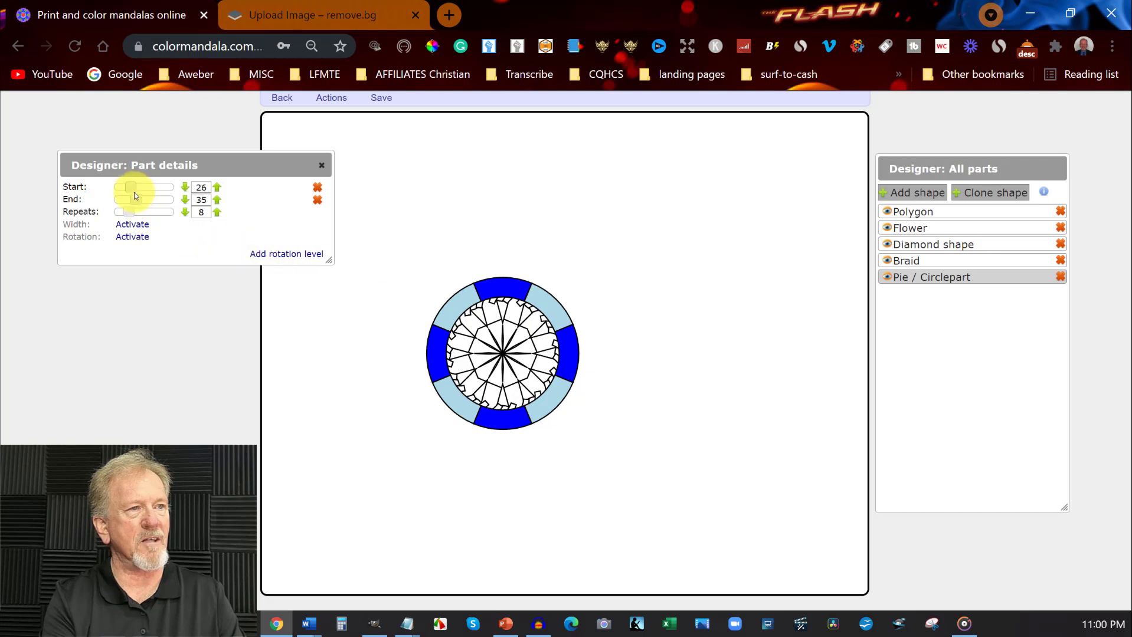
click(186, 189)
click(186, 189)
click(186, 189)
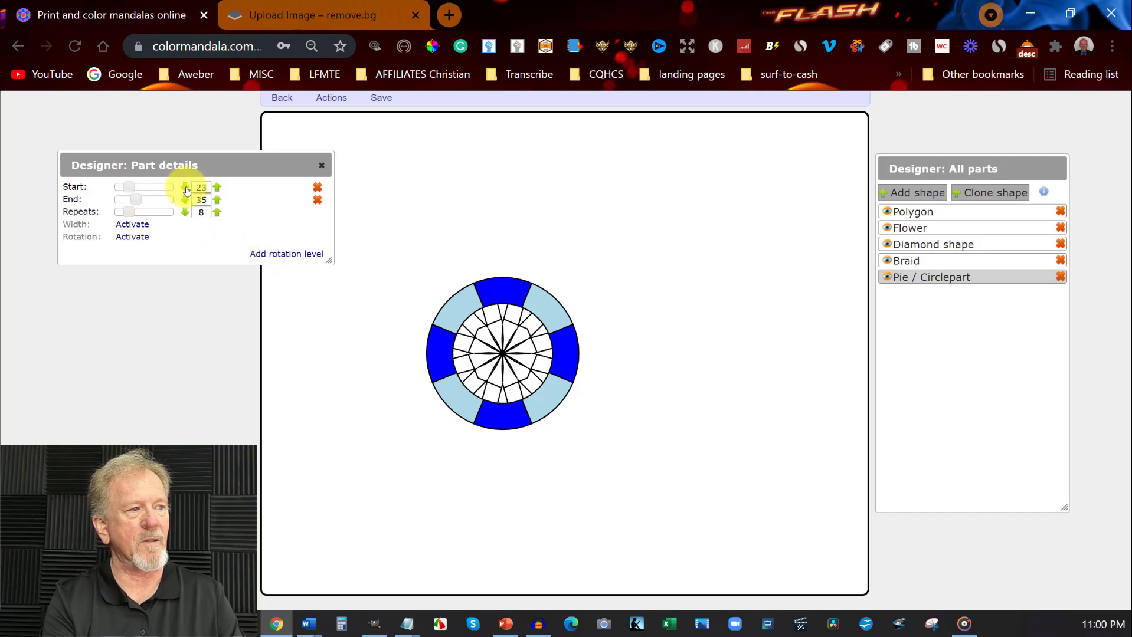
click(186, 189)
click(186, 189)
click(186, 189)
click(186, 189)
click(186, 189)
click(186, 189)
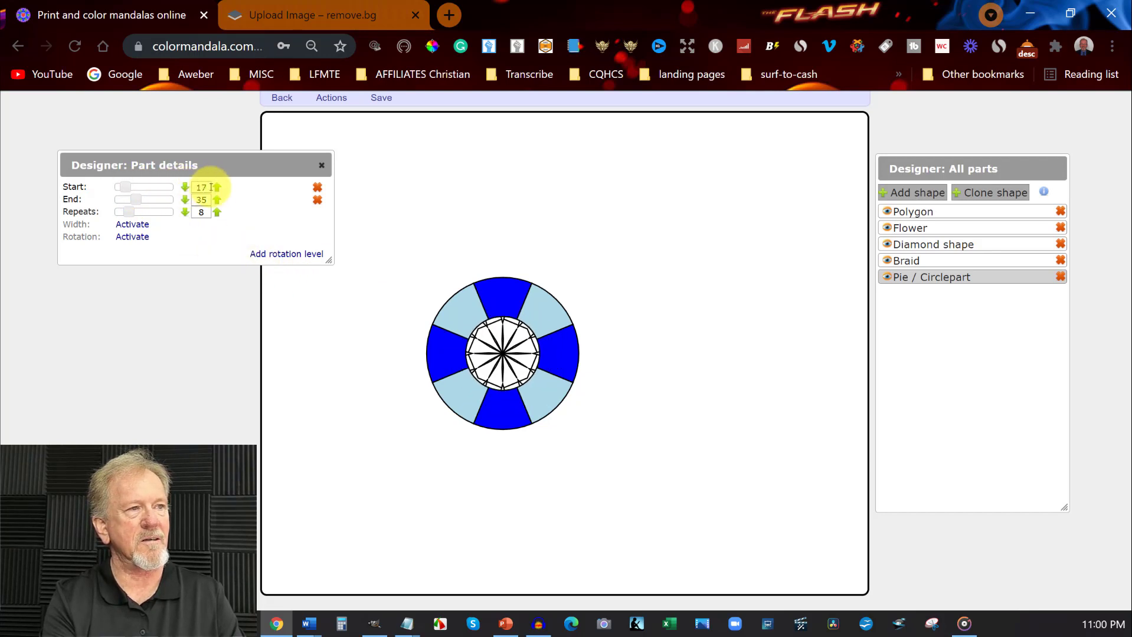
click(217, 188)
click(217, 188)
click(218, 188)
click(218, 187)
click(217, 187)
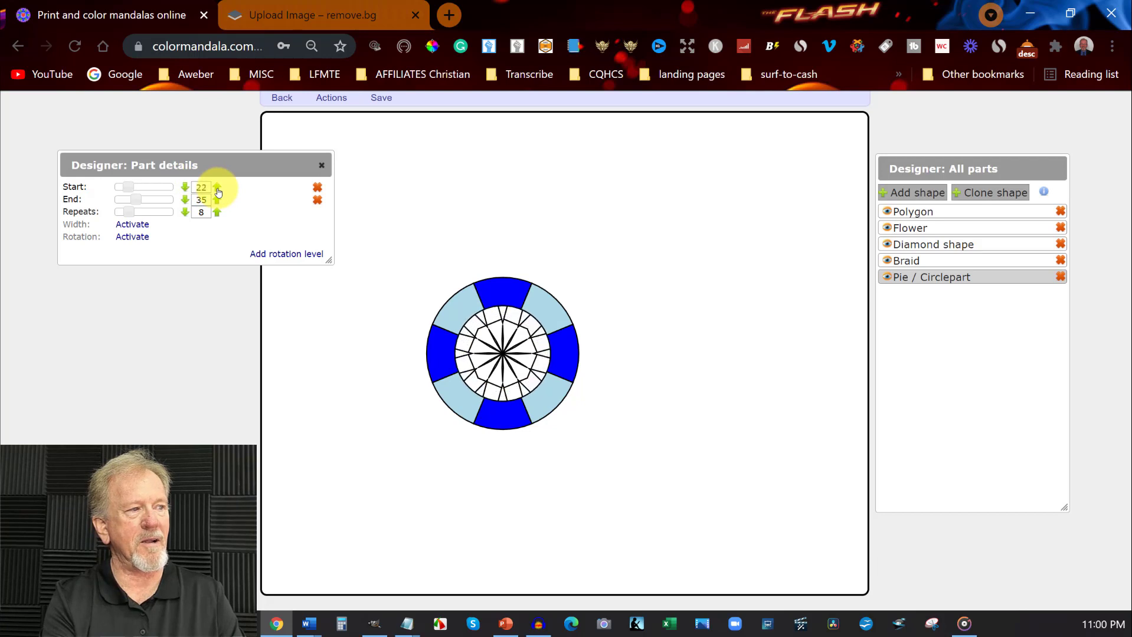
click(217, 187)
click(217, 188)
click(217, 187)
click(218, 188)
click(217, 187)
click(217, 188)
click(217, 187)
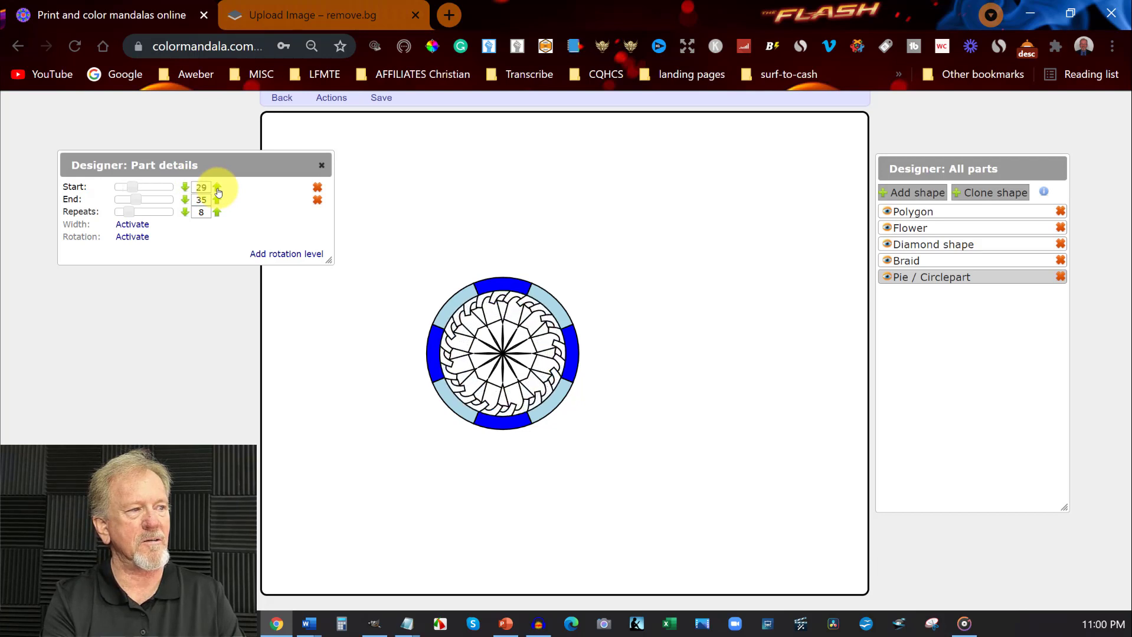
click(217, 188)
click(217, 188)
click(217, 188)
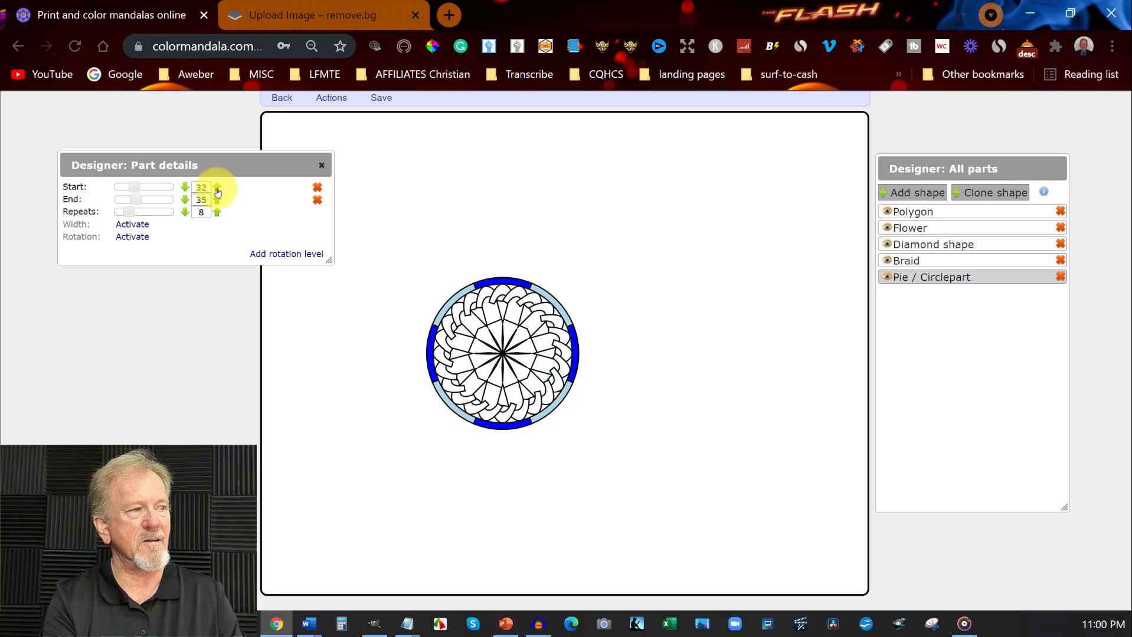
click(217, 188)
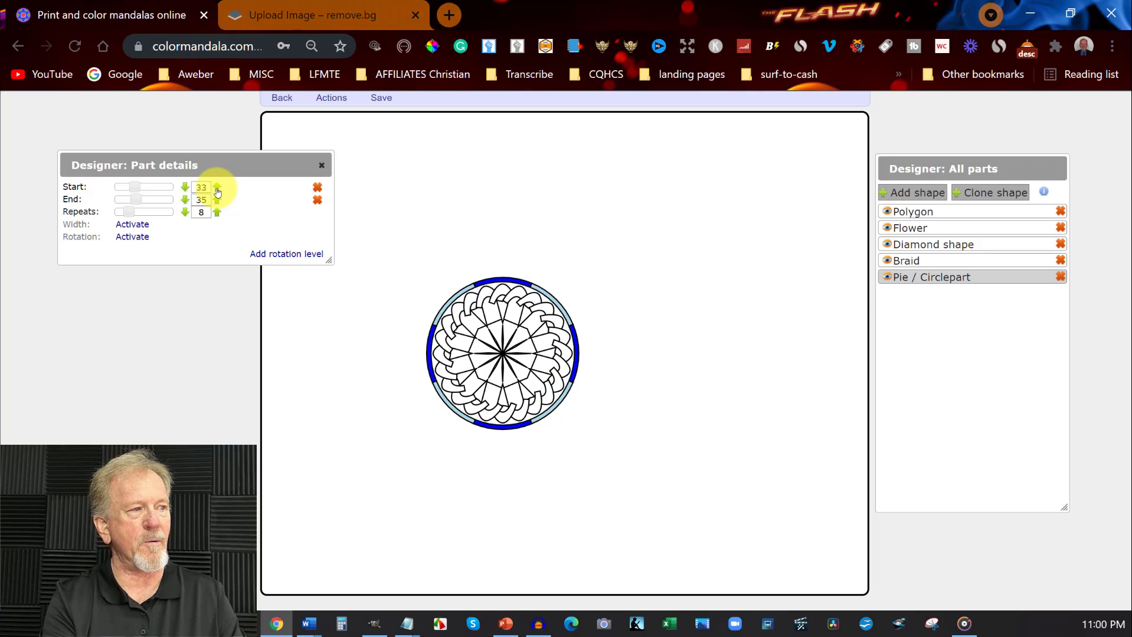
click(185, 188)
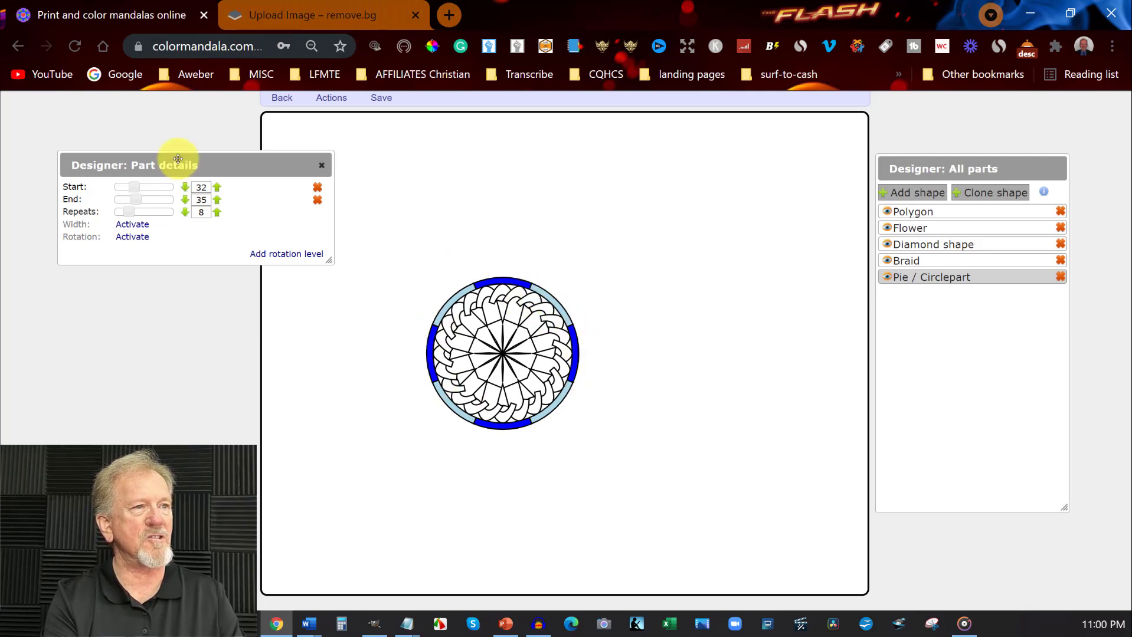
Set the pie ring's repeats to 20 and leave its width setting deactivated
click(217, 212)
click(217, 212)
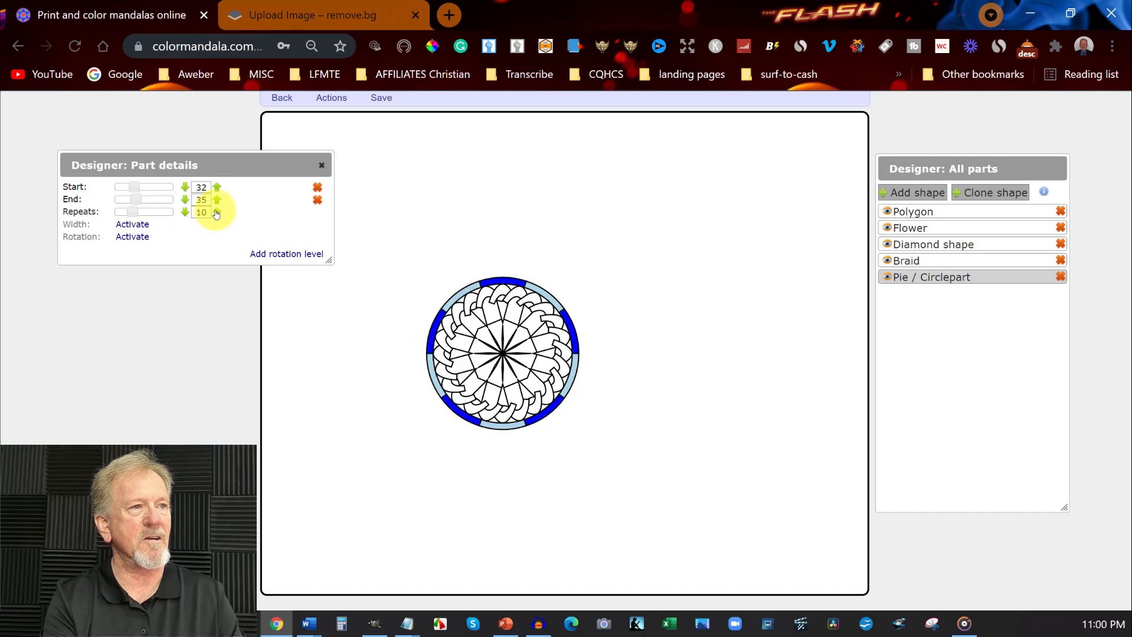
click(217, 212)
click(216, 213)
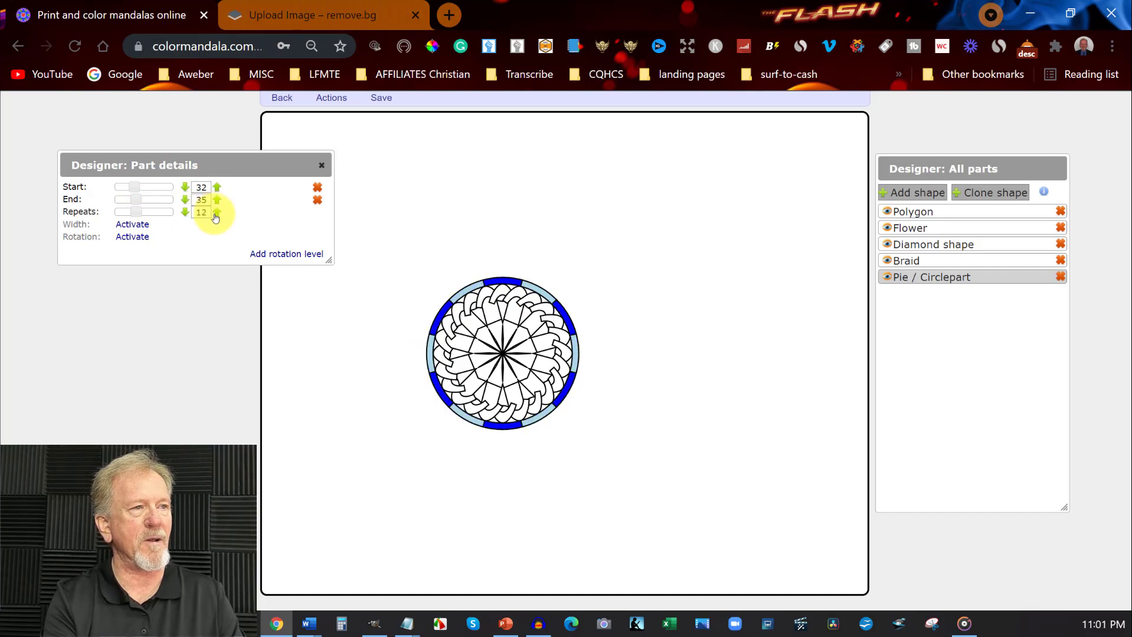
click(218, 213)
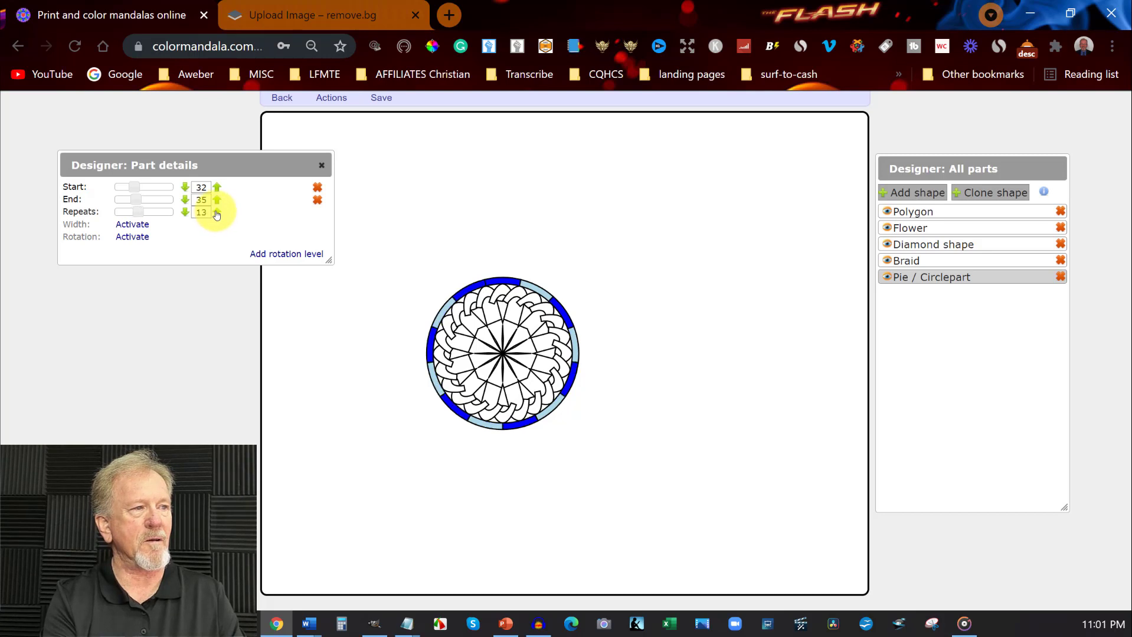
click(217, 212)
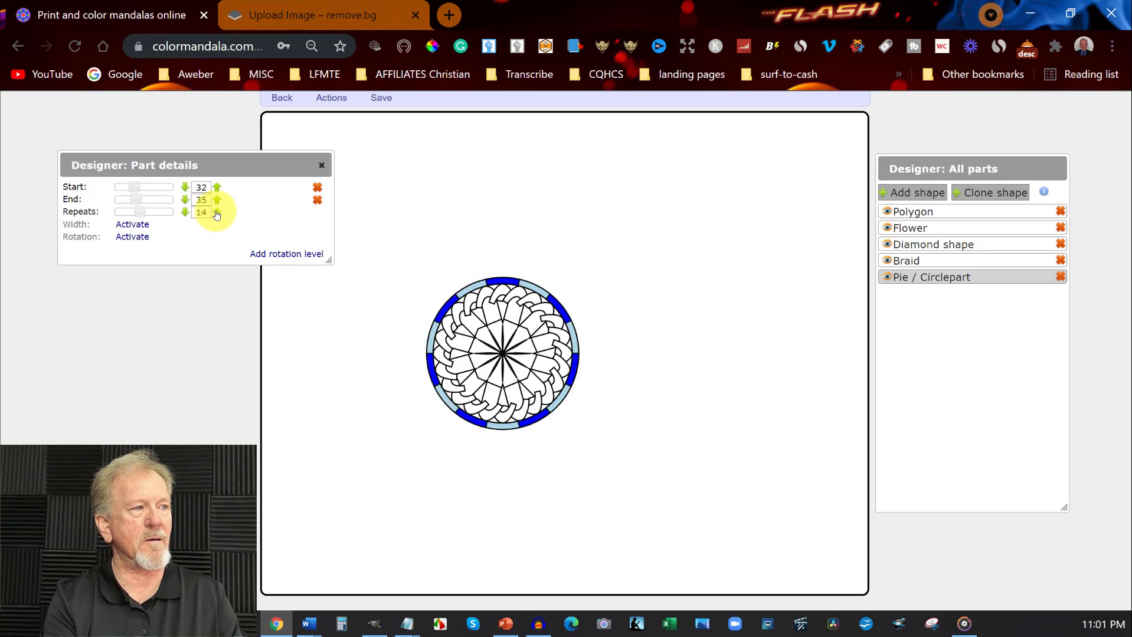
click(216, 213)
click(216, 213)
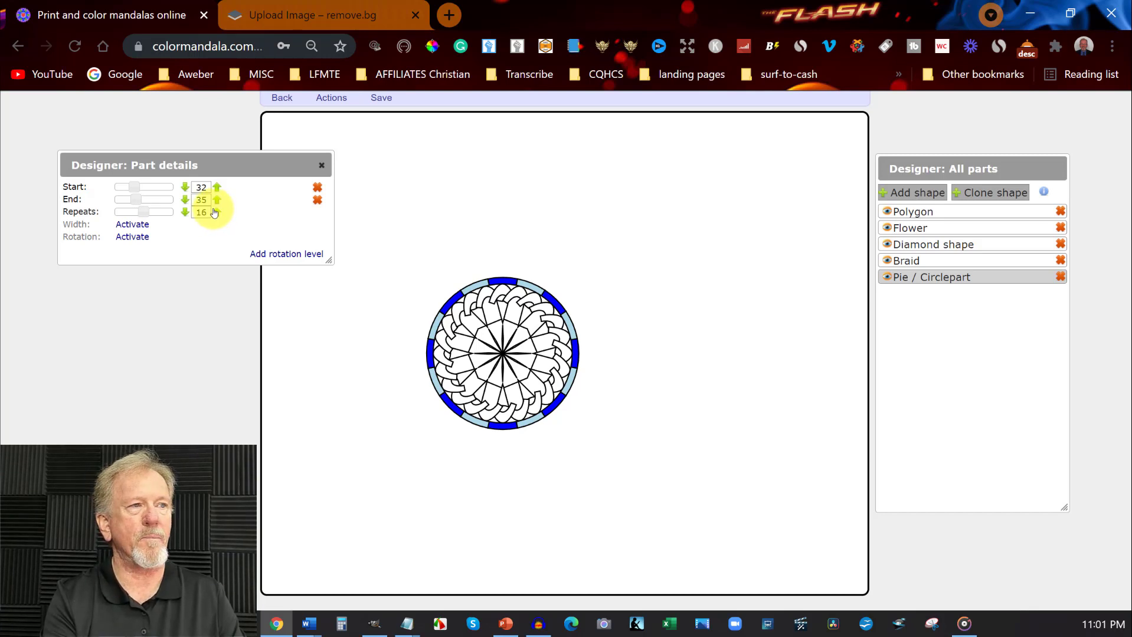
click(217, 213)
click(216, 213)
click(217, 213)
click(216, 212)
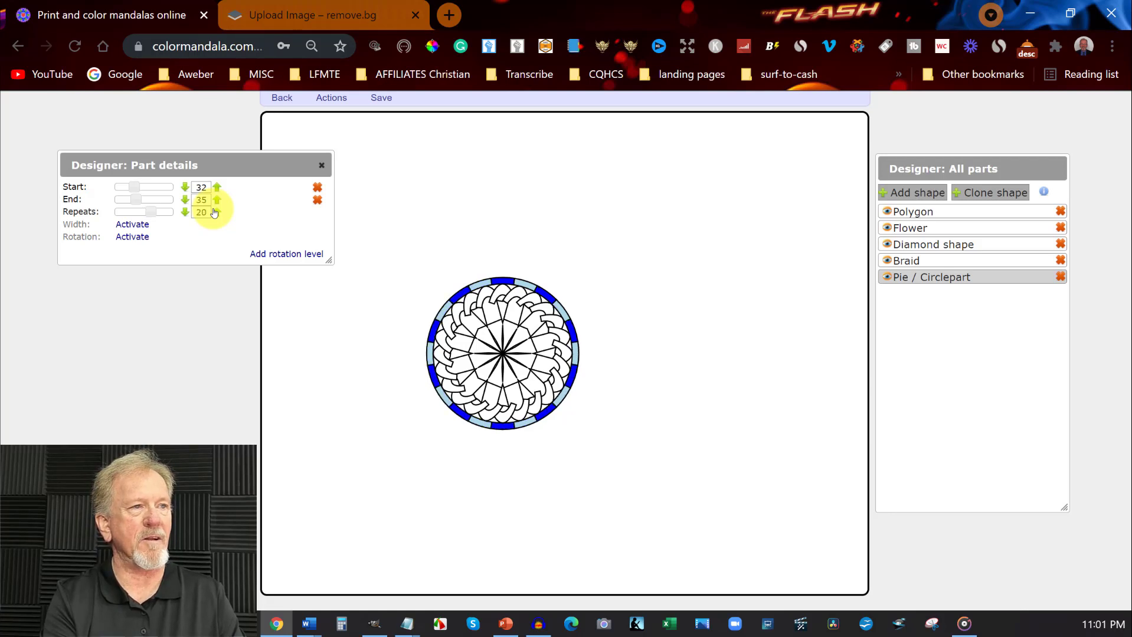
click(143, 229)
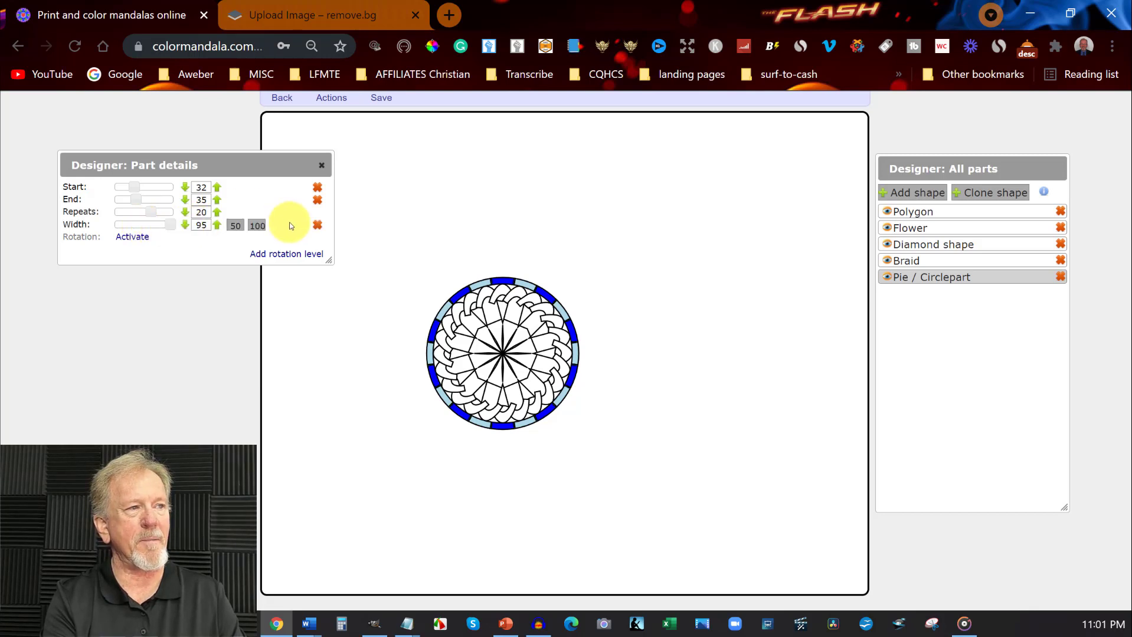
click(317, 230)
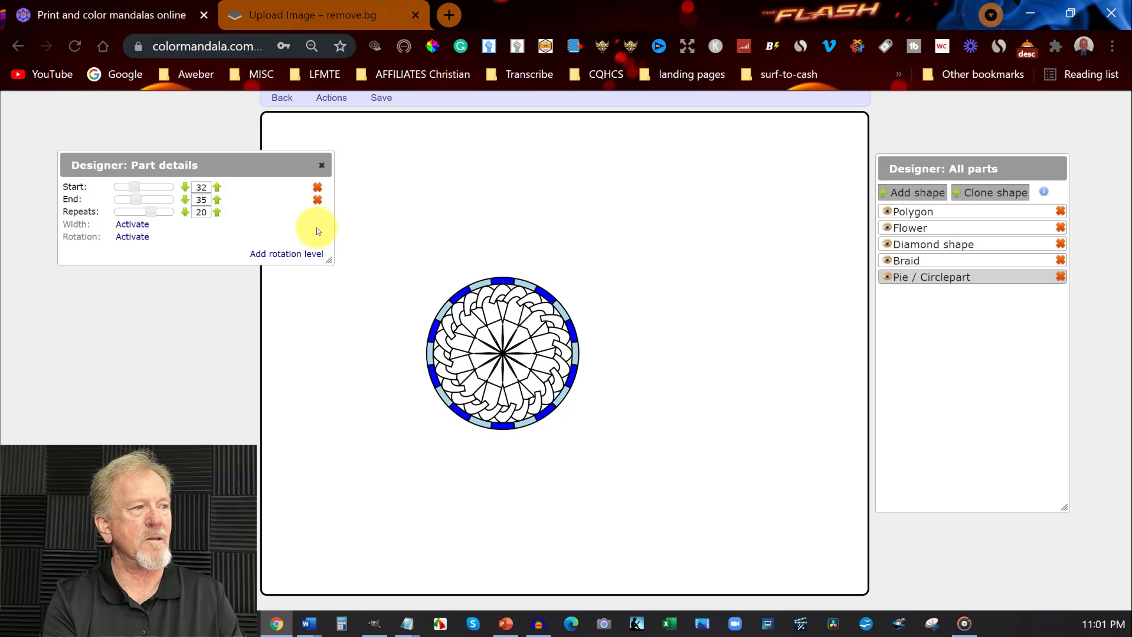
Add a twist shape and set its radius to 40 so it wraps around the pie ring
click(927, 193)
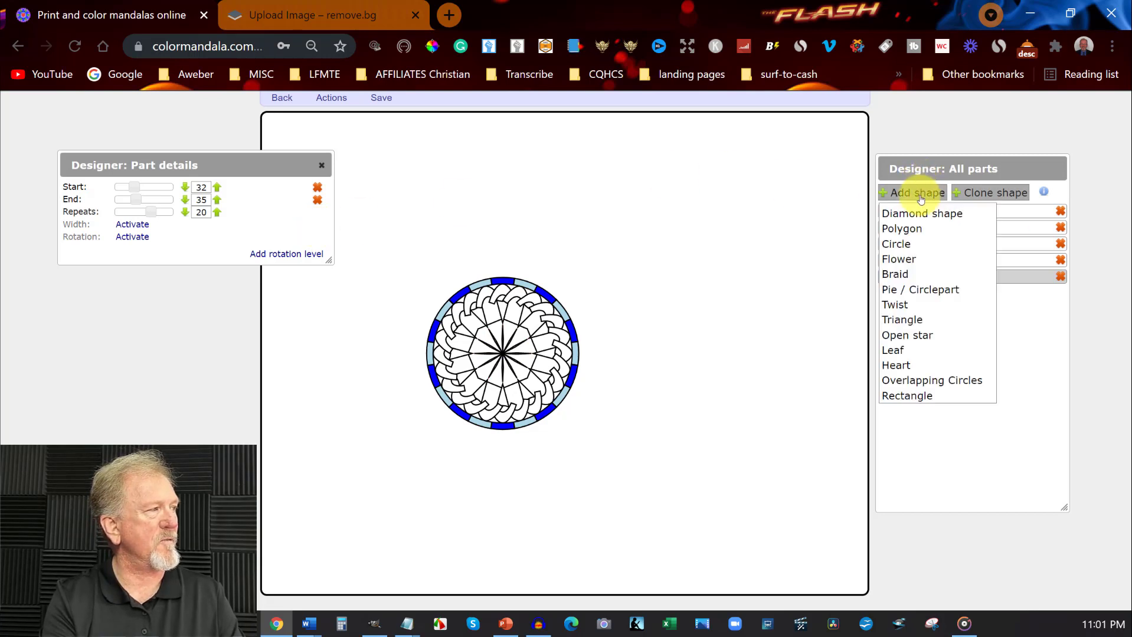
click(898, 306)
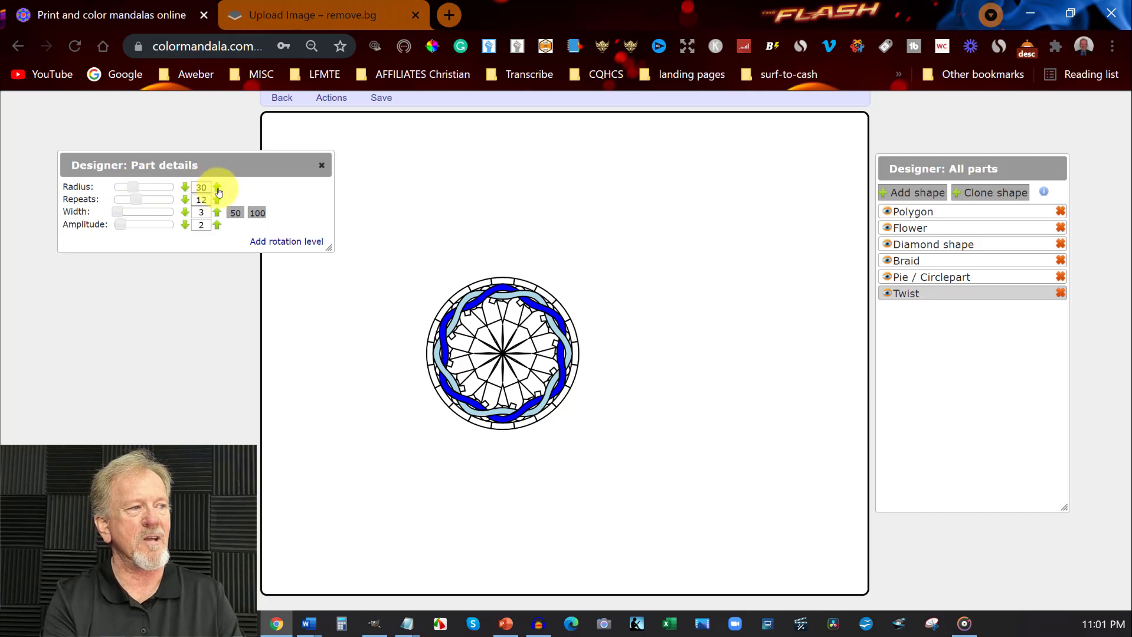
click(218, 188)
click(218, 188)
click(217, 187)
click(217, 188)
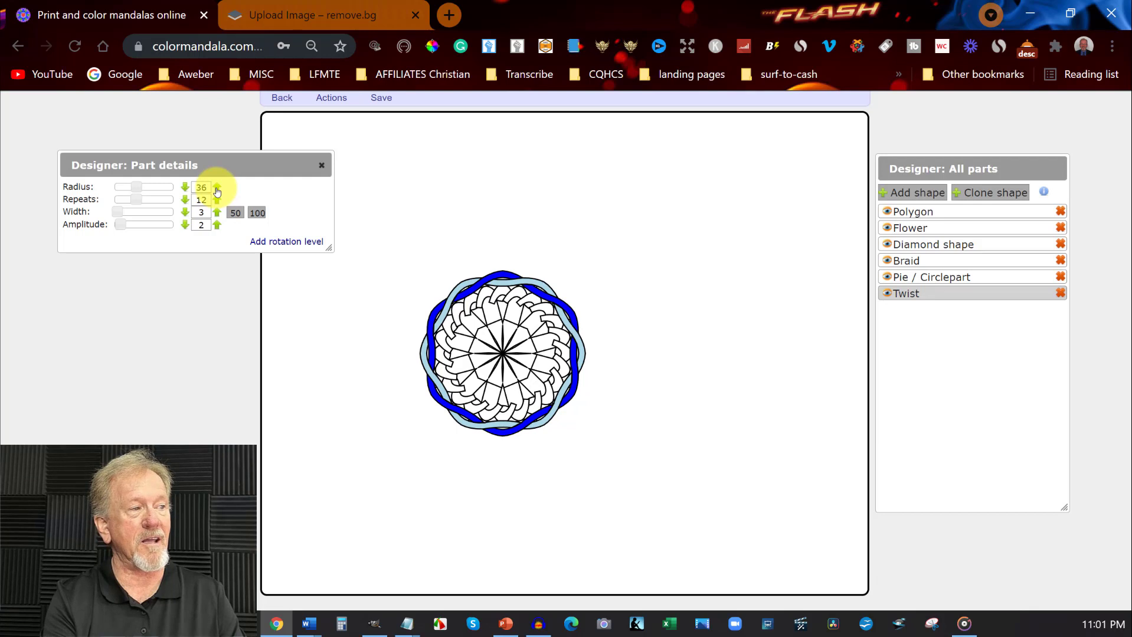
click(217, 188)
click(217, 188)
click(217, 188)
click(217, 189)
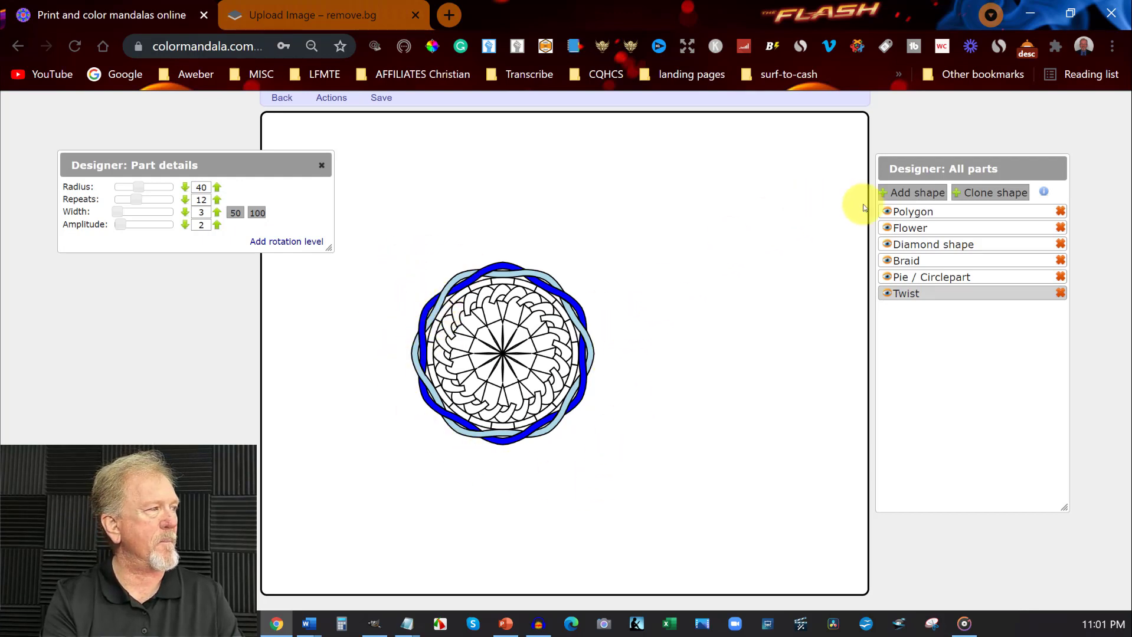
Add a triangle shape with 12 repeats to the mandala and set its Start to 29
click(918, 193)
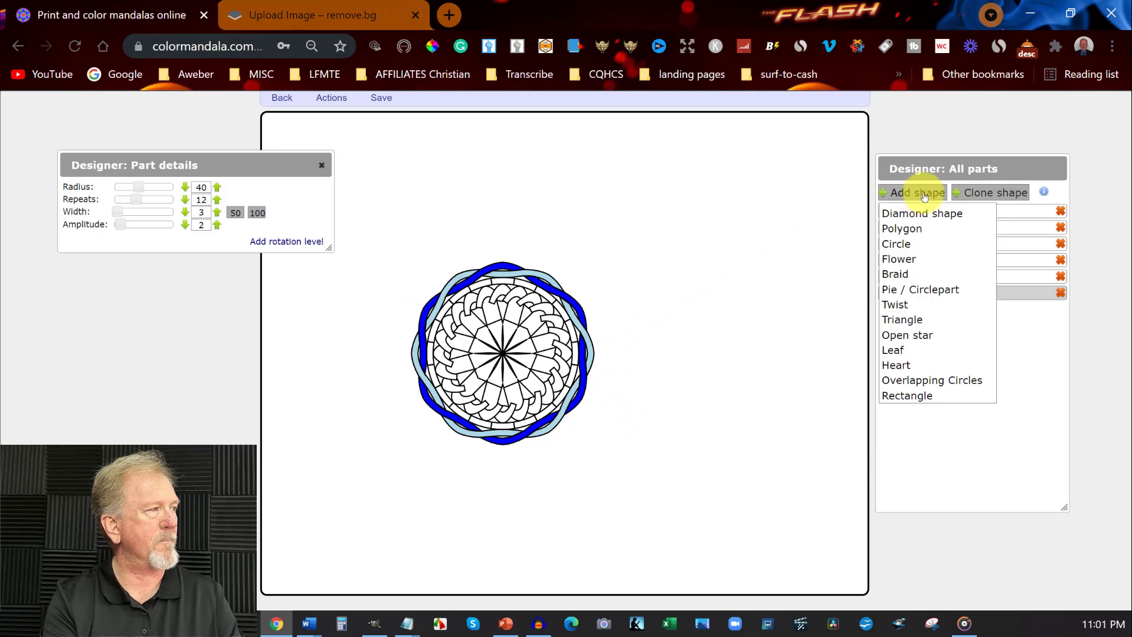
click(922, 319)
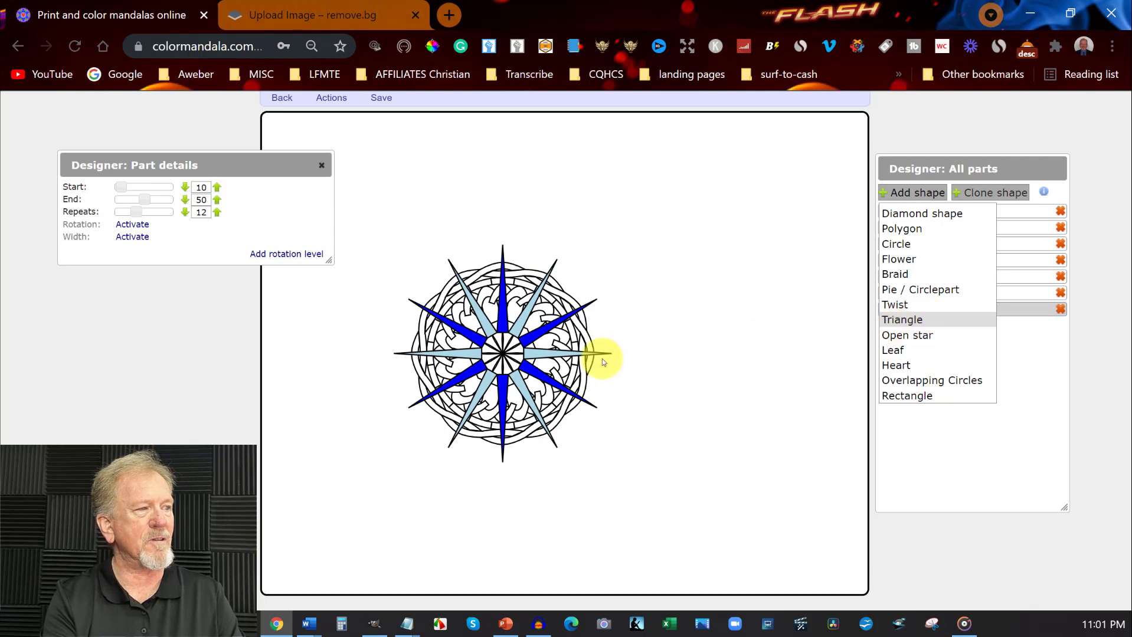
click(217, 187)
click(218, 187)
click(218, 187)
click(218, 187)
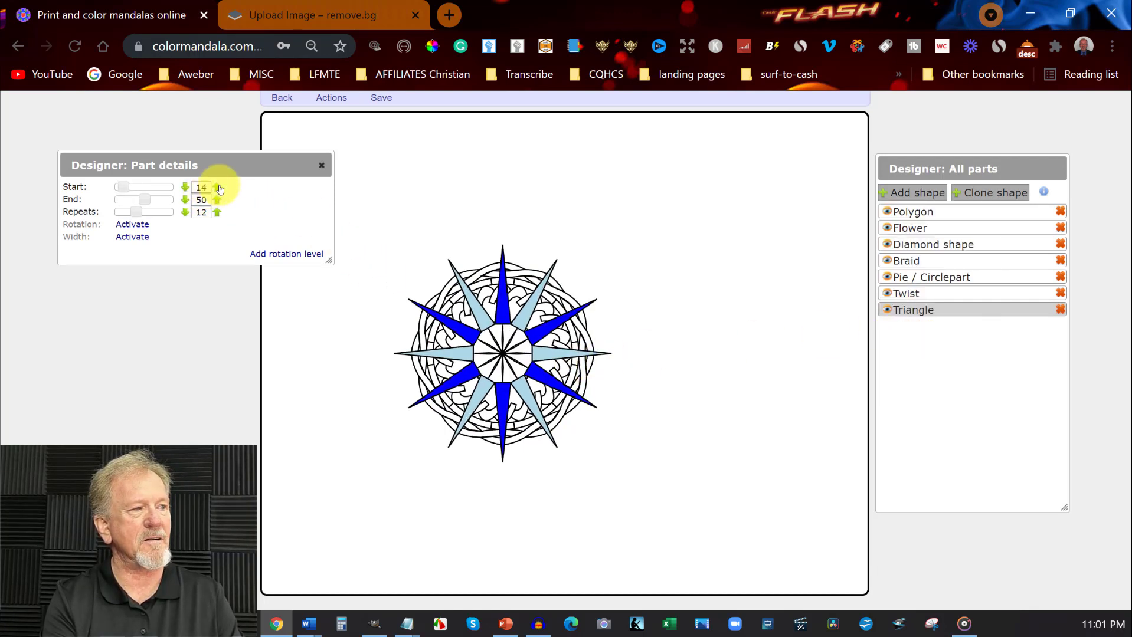
click(218, 187)
click(218, 187)
click(217, 187)
click(218, 187)
click(218, 187)
click(218, 187)
click(217, 187)
click(217, 187)
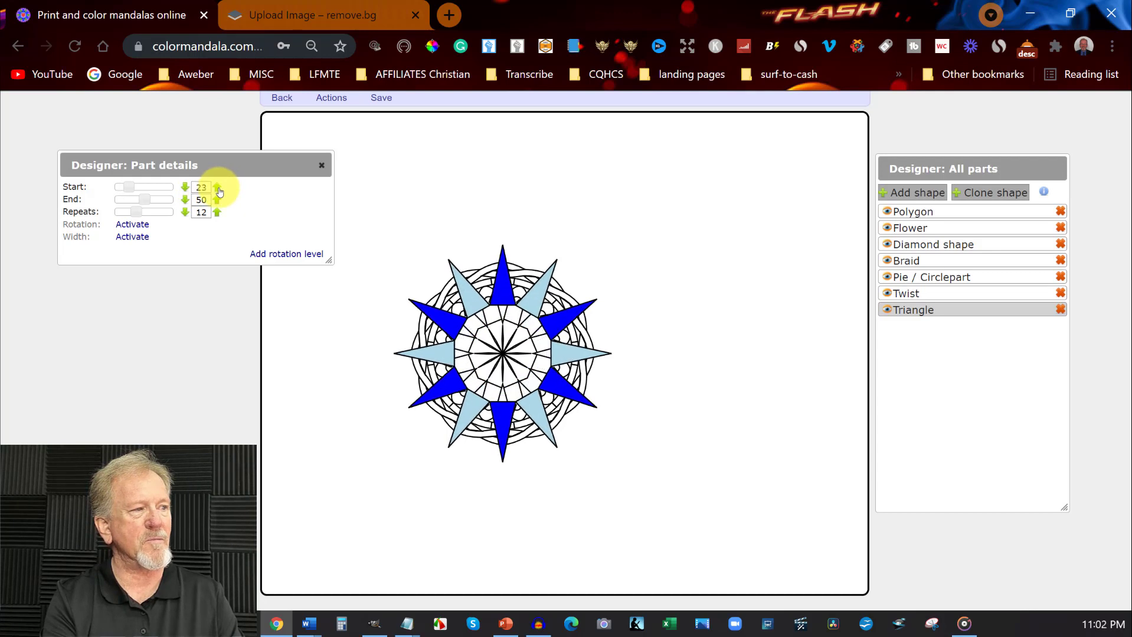
click(218, 187)
click(217, 187)
click(218, 187)
click(218, 187)
click(217, 187)
click(218, 187)
click(218, 187)
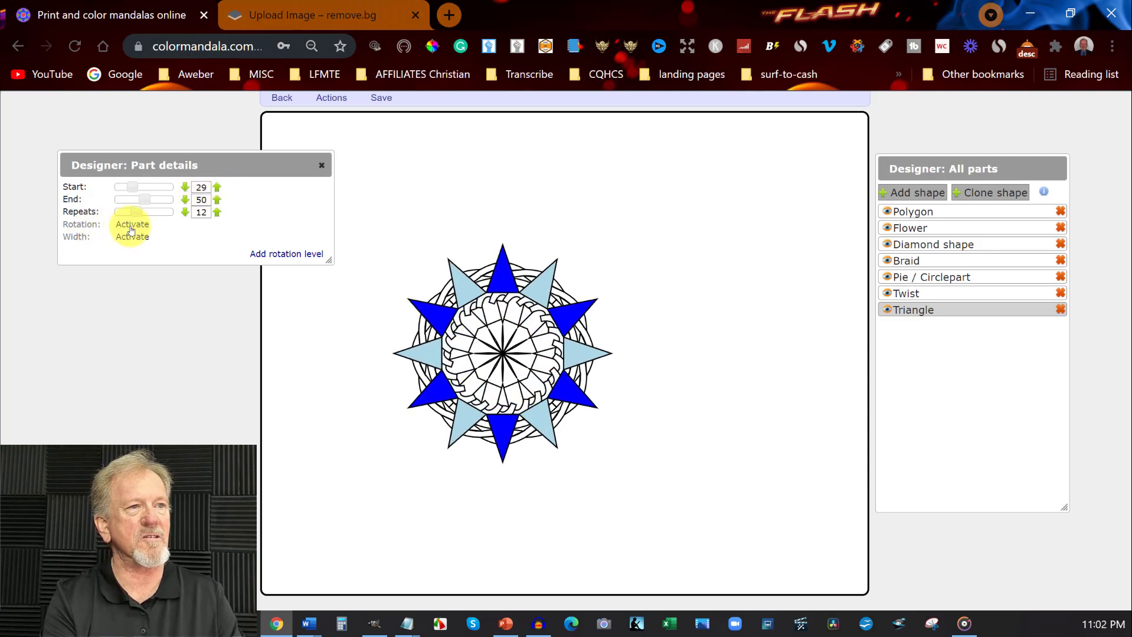
Add a rotation level to the triangle shape, try a position of 1 and return it to 0
click(281, 254)
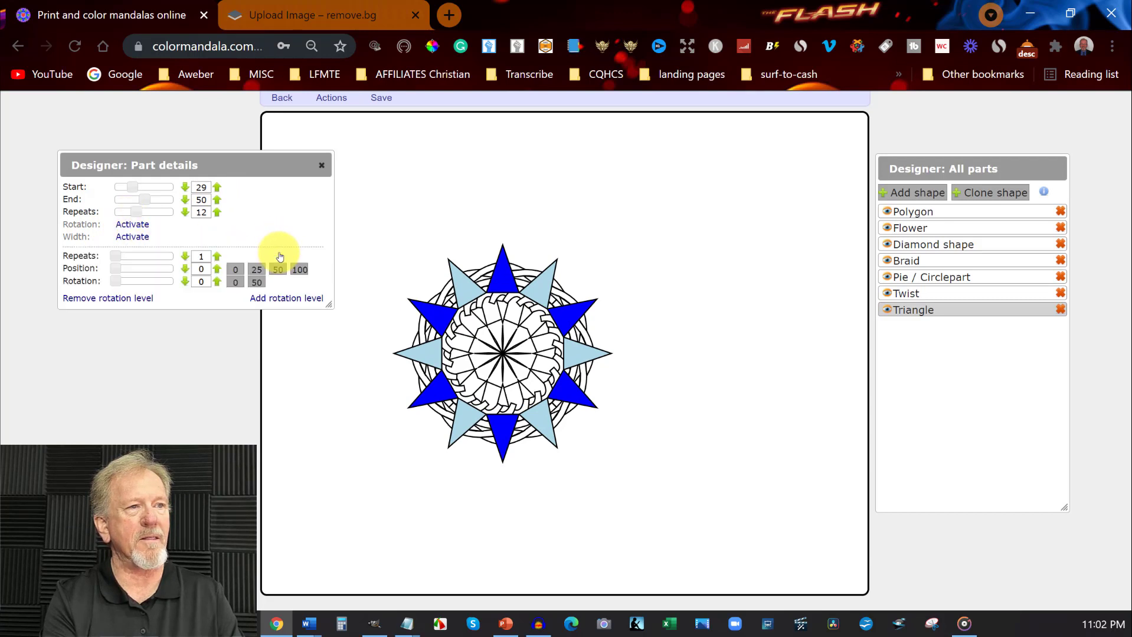
click(218, 270)
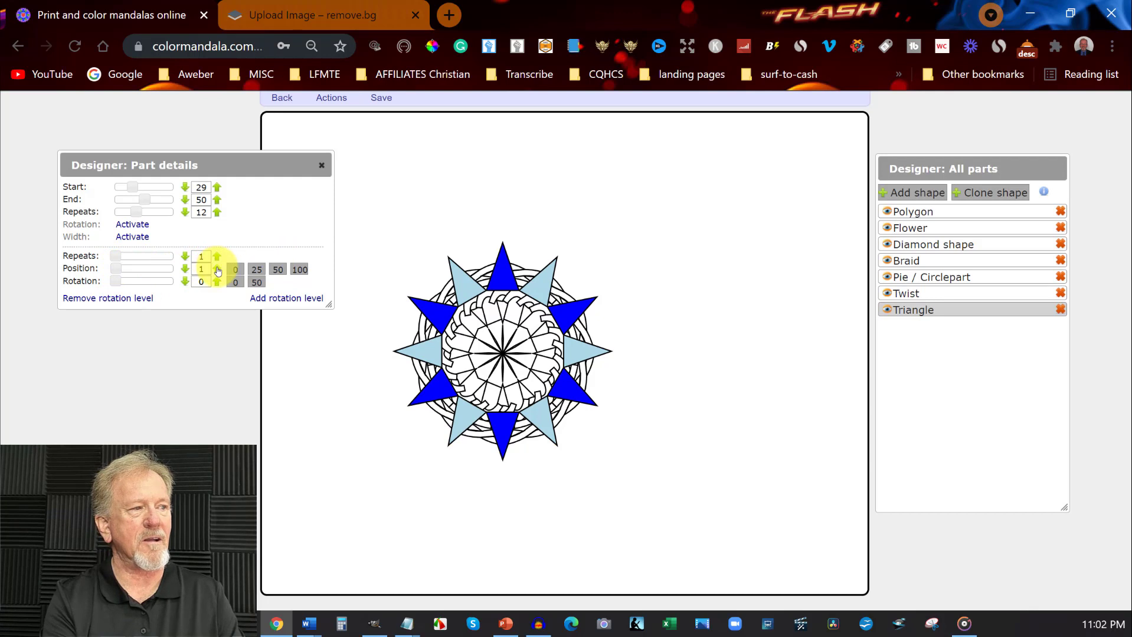
click(186, 271)
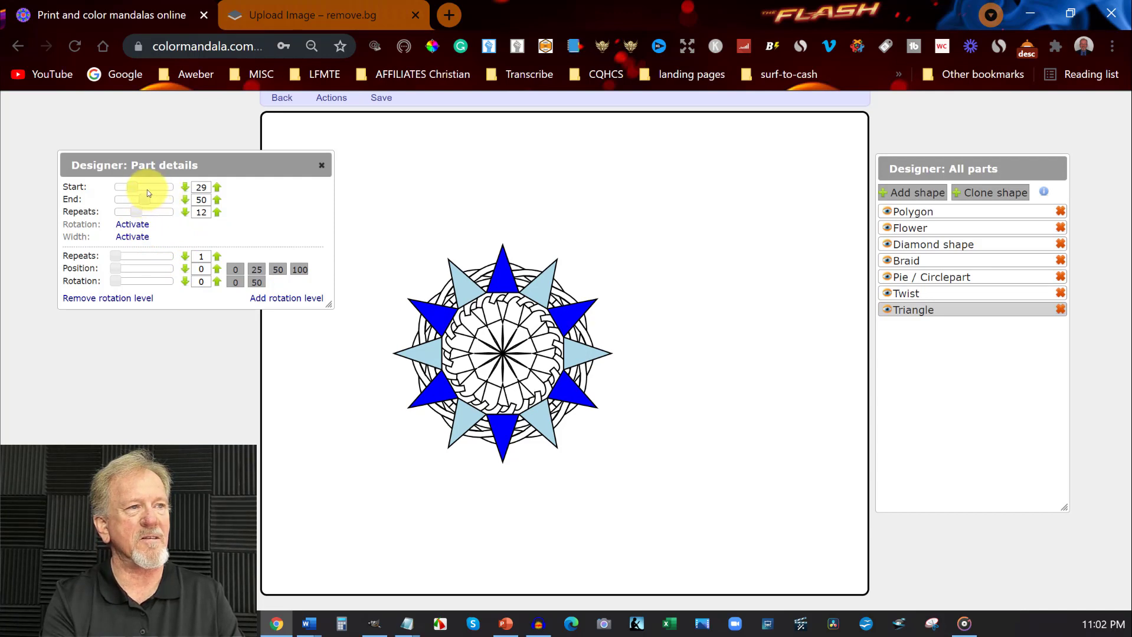
Set the triangle shape's Start to 32 and its End to 54
click(217, 188)
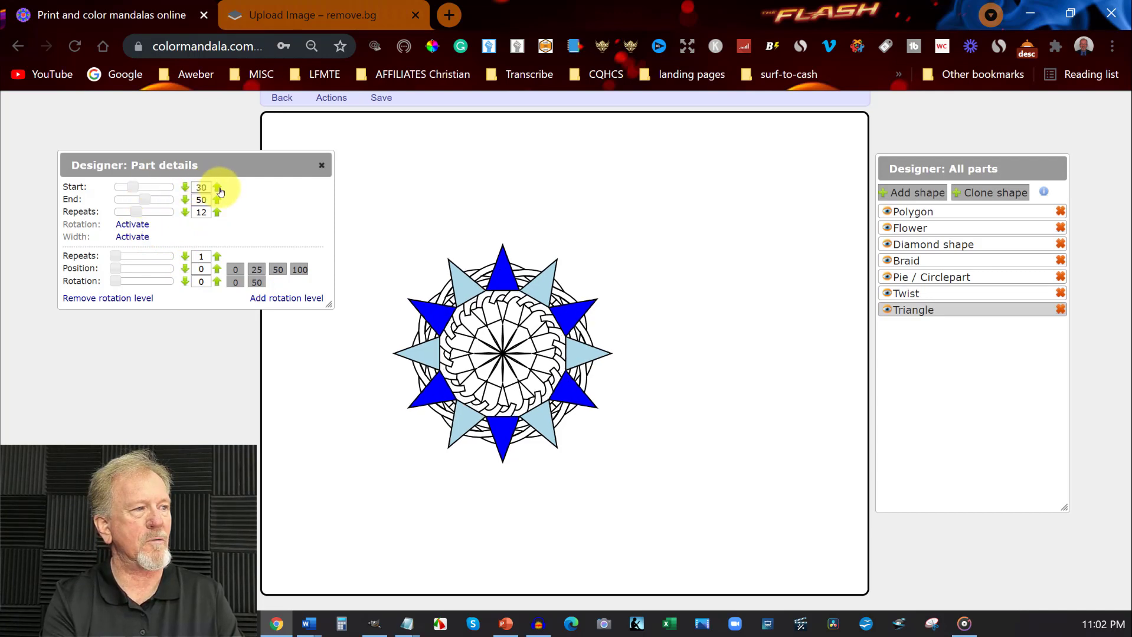
click(217, 187)
click(217, 187)
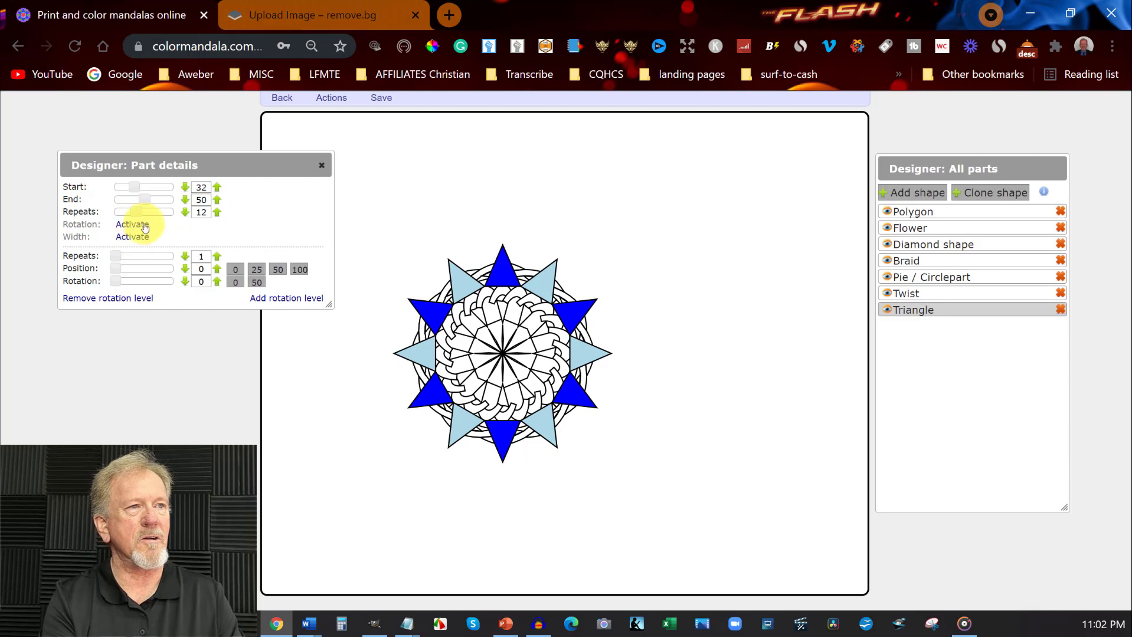
click(217, 201)
click(217, 200)
click(217, 201)
click(218, 200)
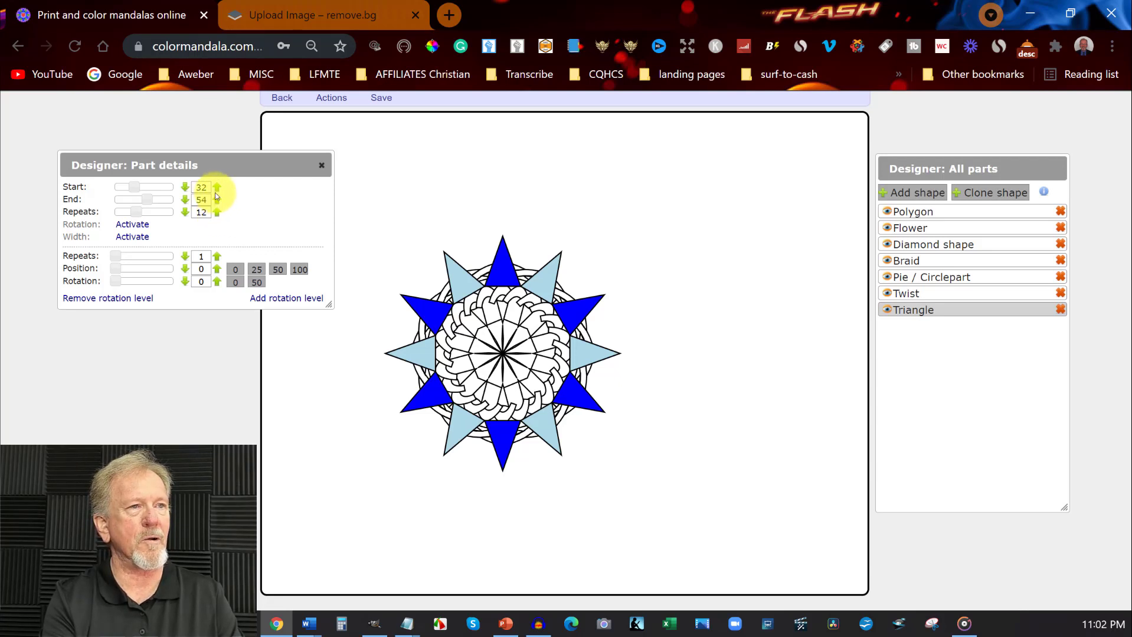
Set the triangle shape's Start to 44 so the triangles sit outside the twist ring
click(217, 188)
click(217, 188)
click(217, 188)
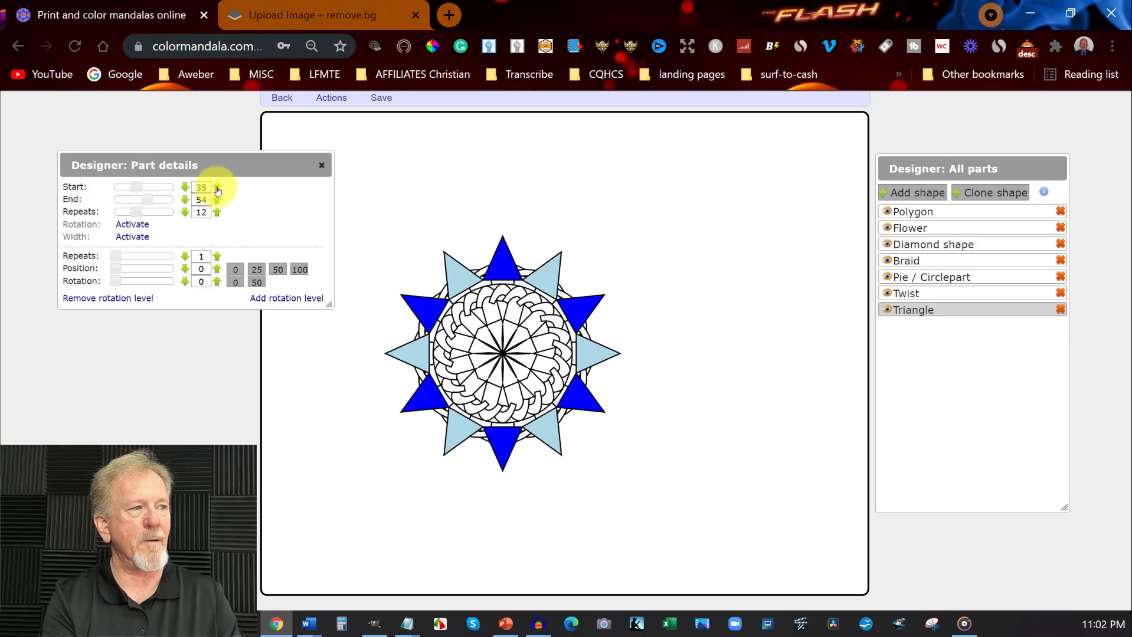
click(217, 188)
click(217, 187)
click(217, 187)
click(217, 187)
click(217, 187)
click(218, 188)
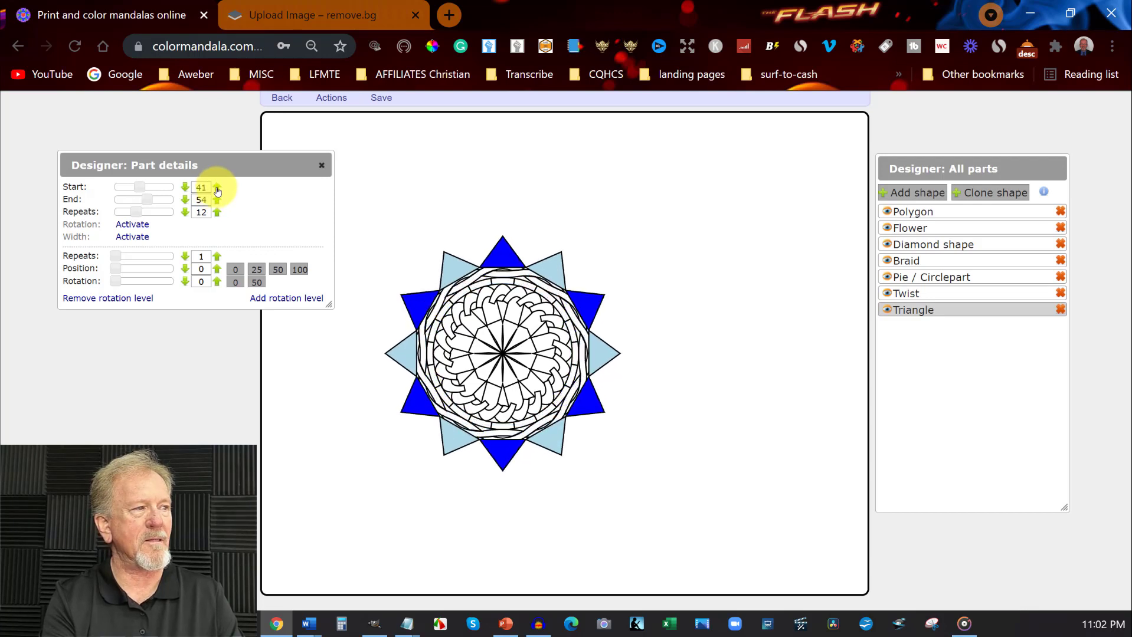
click(217, 188)
click(217, 187)
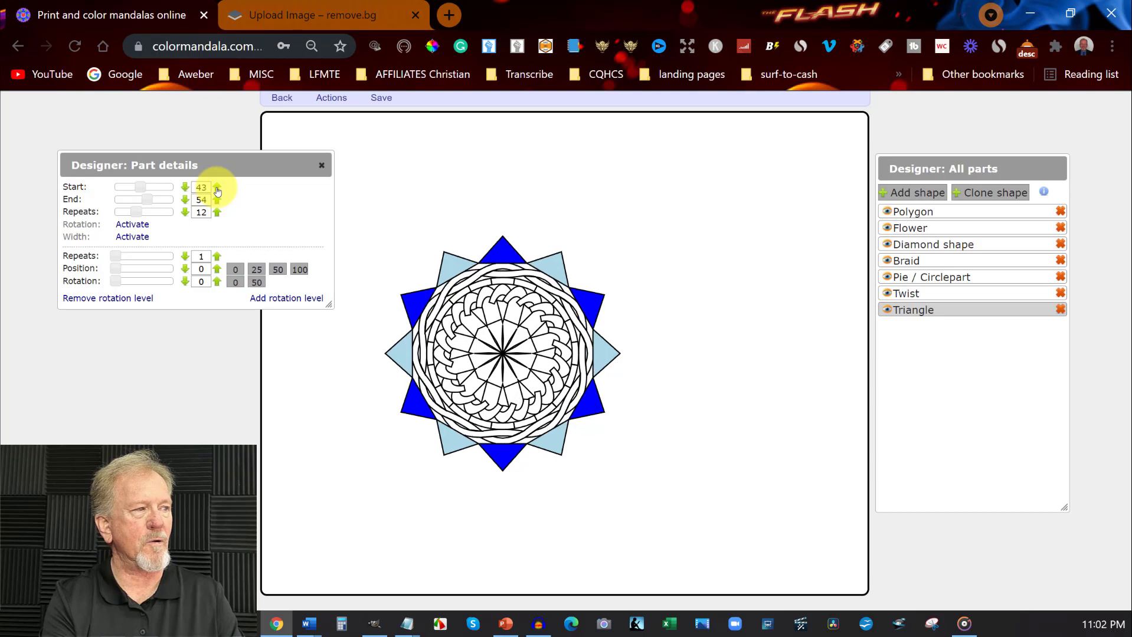
click(217, 188)
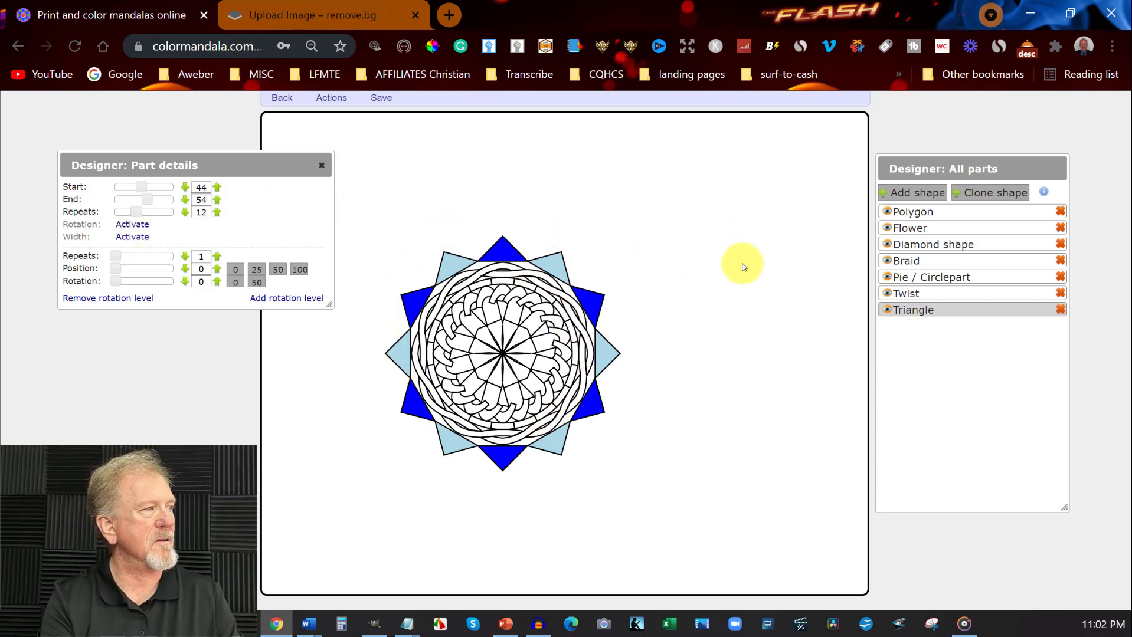
Add a second twist shape and set its radius to 59 so it encloses the triangle points
click(920, 192)
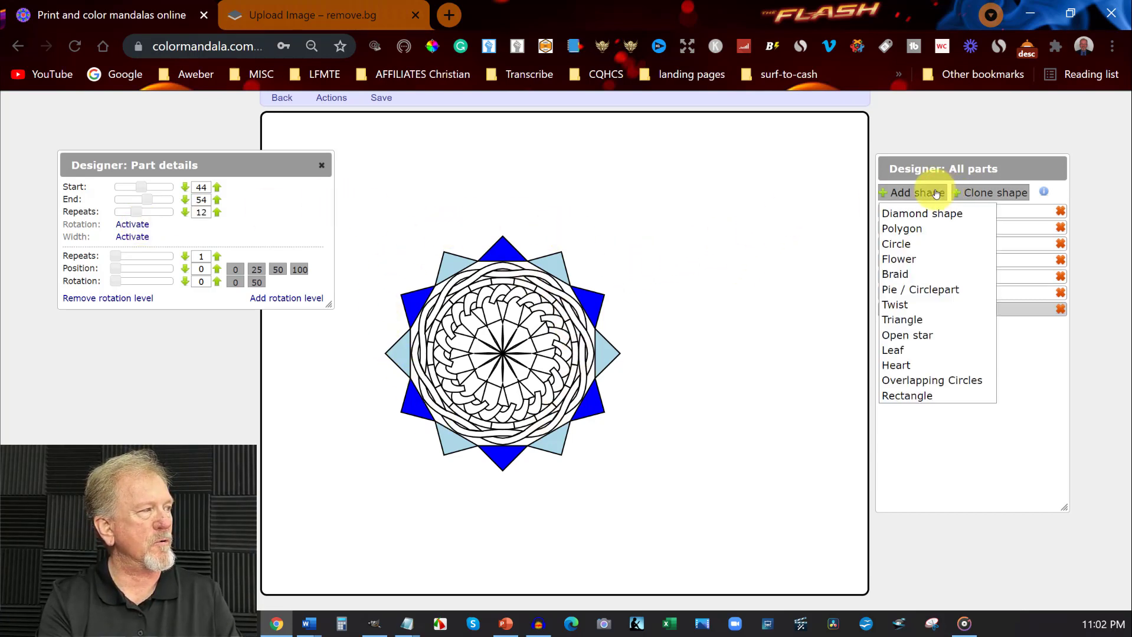
click(897, 305)
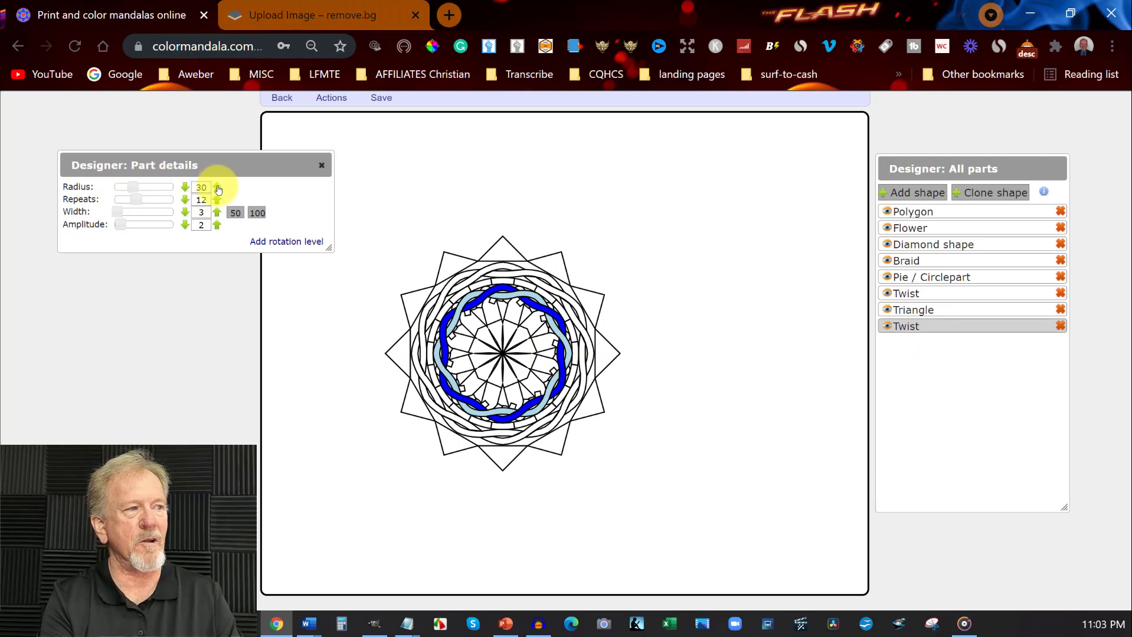
click(217, 188)
click(218, 188)
click(218, 188)
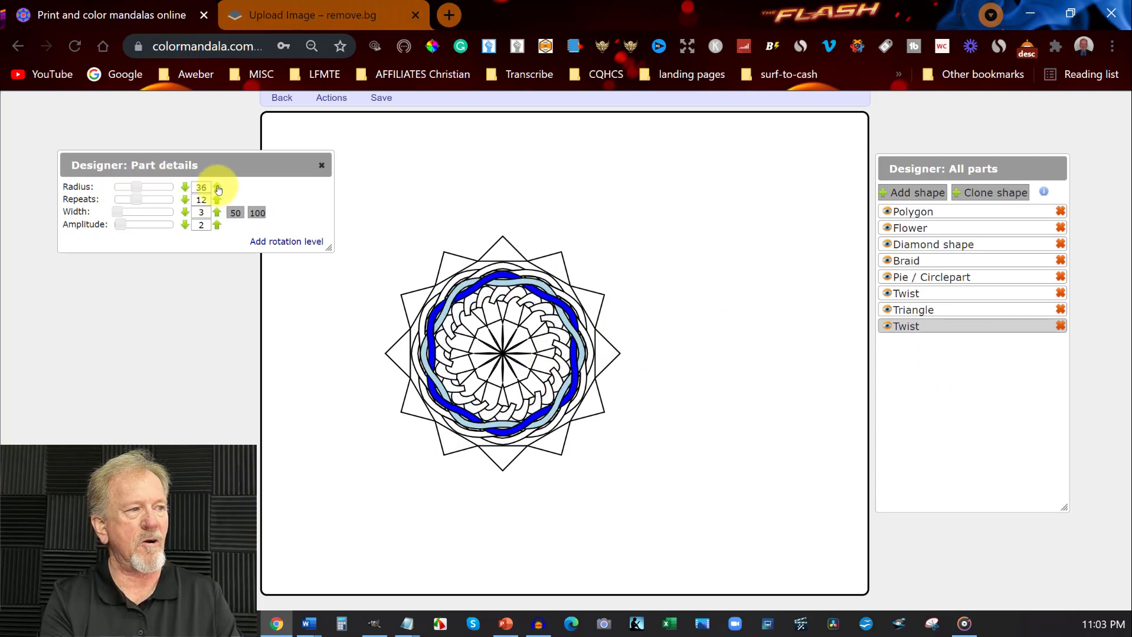
click(217, 188)
click(218, 187)
click(218, 187)
click(218, 187)
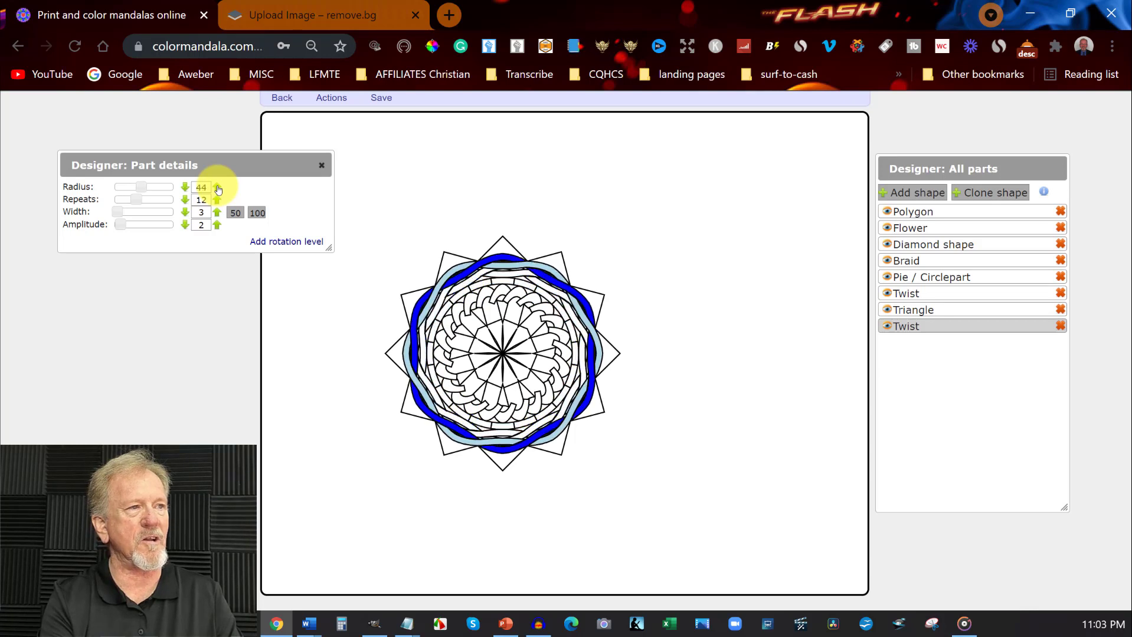
click(218, 187)
click(218, 188)
click(217, 188)
click(218, 188)
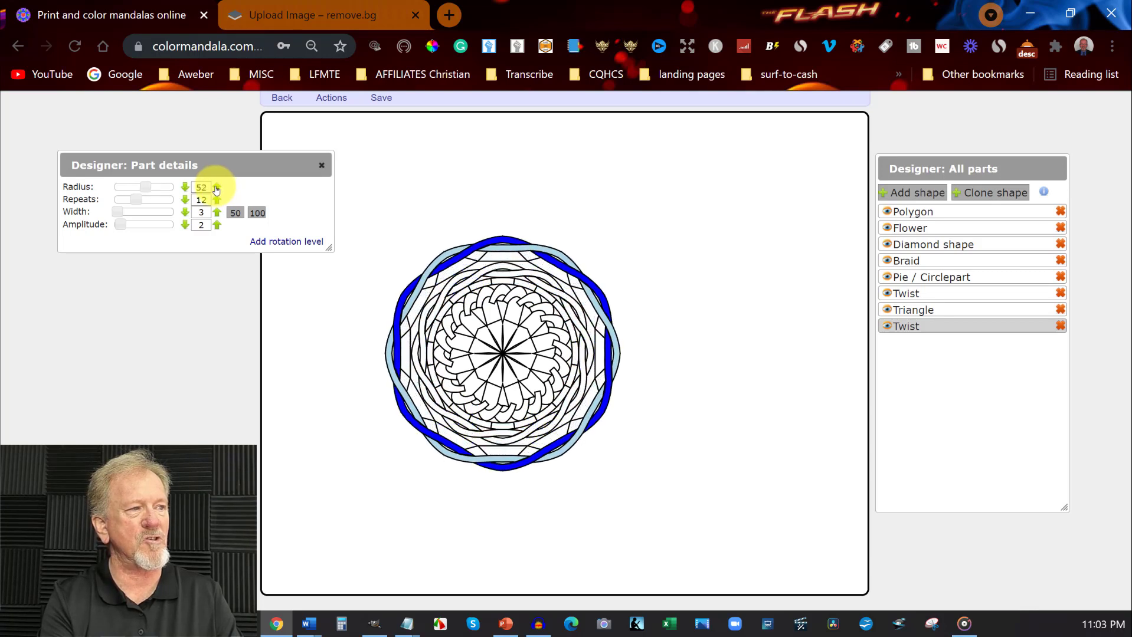
click(217, 188)
click(217, 188)
click(217, 187)
click(217, 187)
click(217, 187)
click(216, 189)
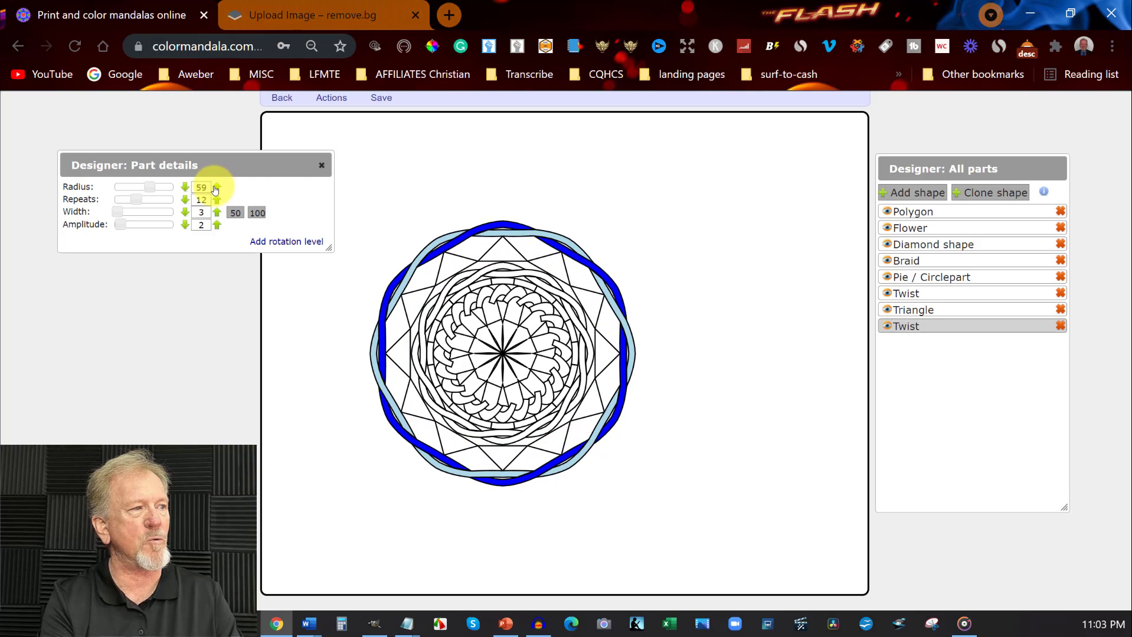
click(217, 187)
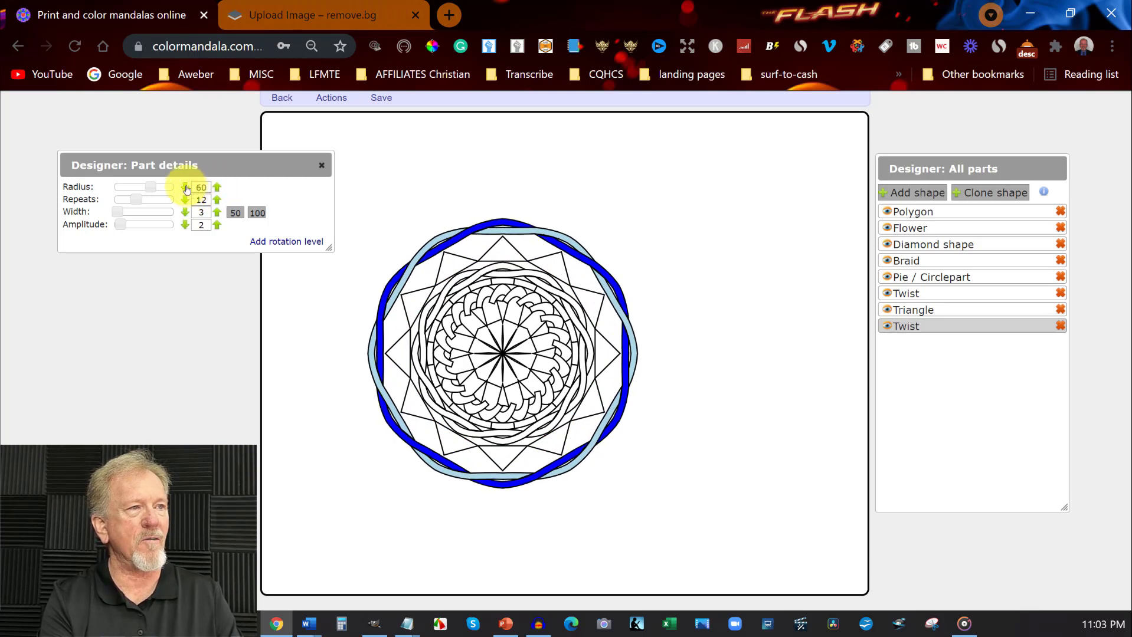
click(186, 188)
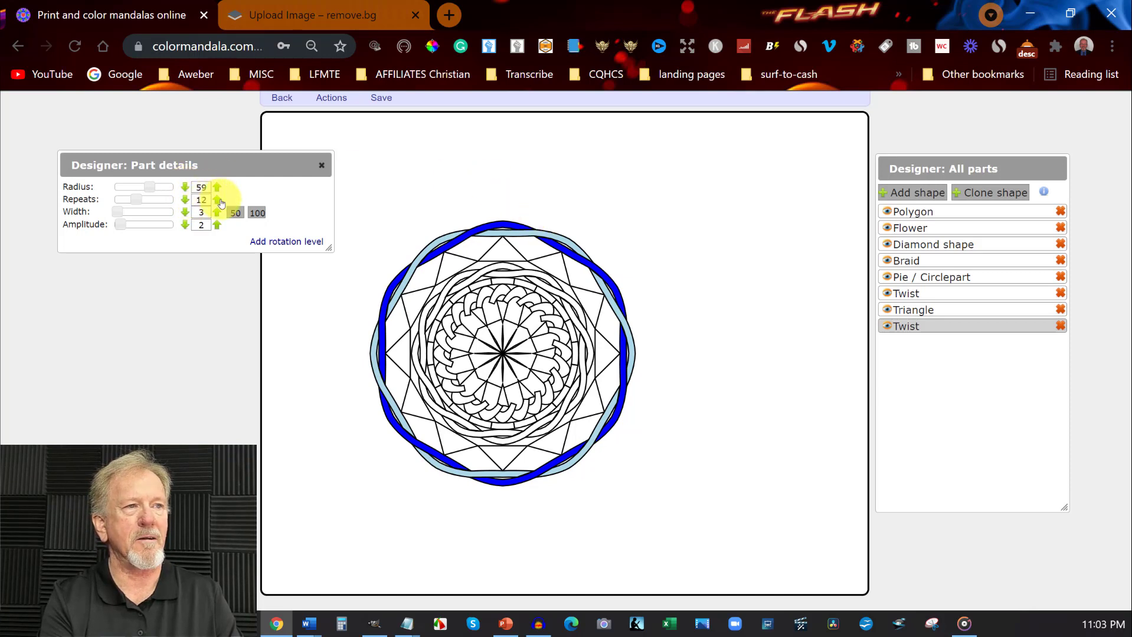
Set the outer twist's repeats to 15
click(218, 201)
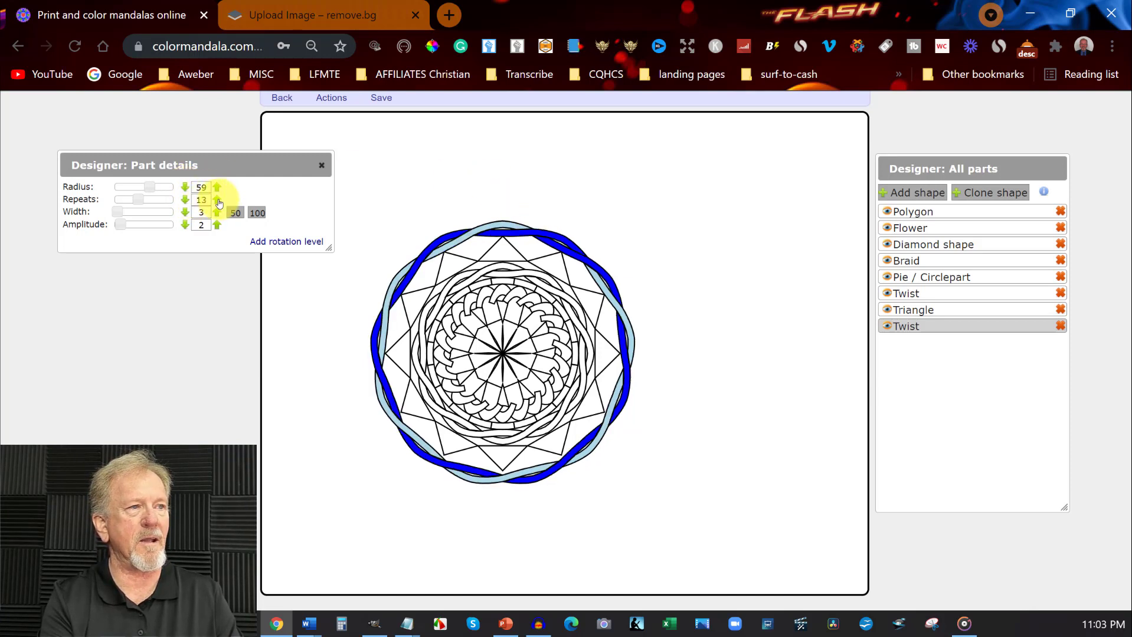
click(218, 200)
click(217, 201)
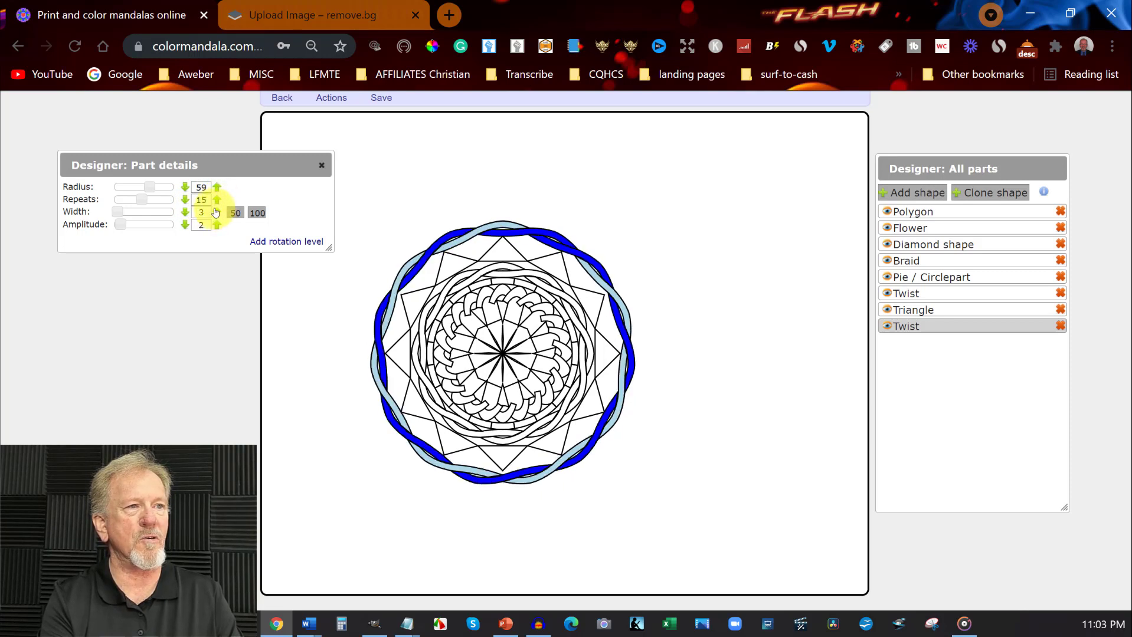
Try outer twist widths of 4 and 2, and return the width to 3
click(216, 212)
click(217, 212)
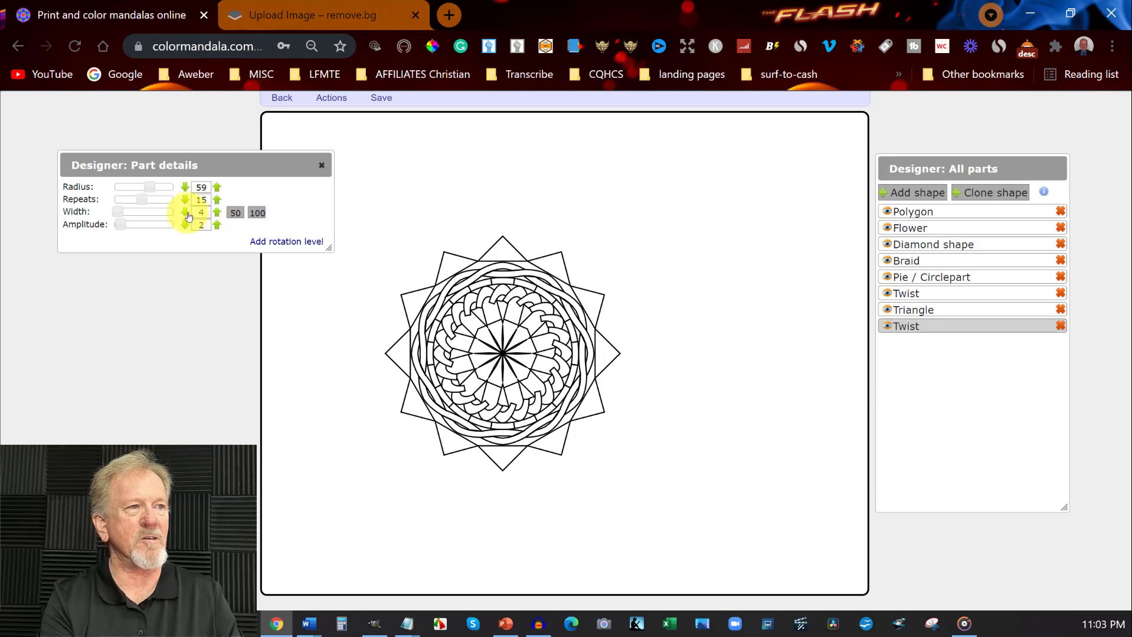
click(186, 213)
click(186, 214)
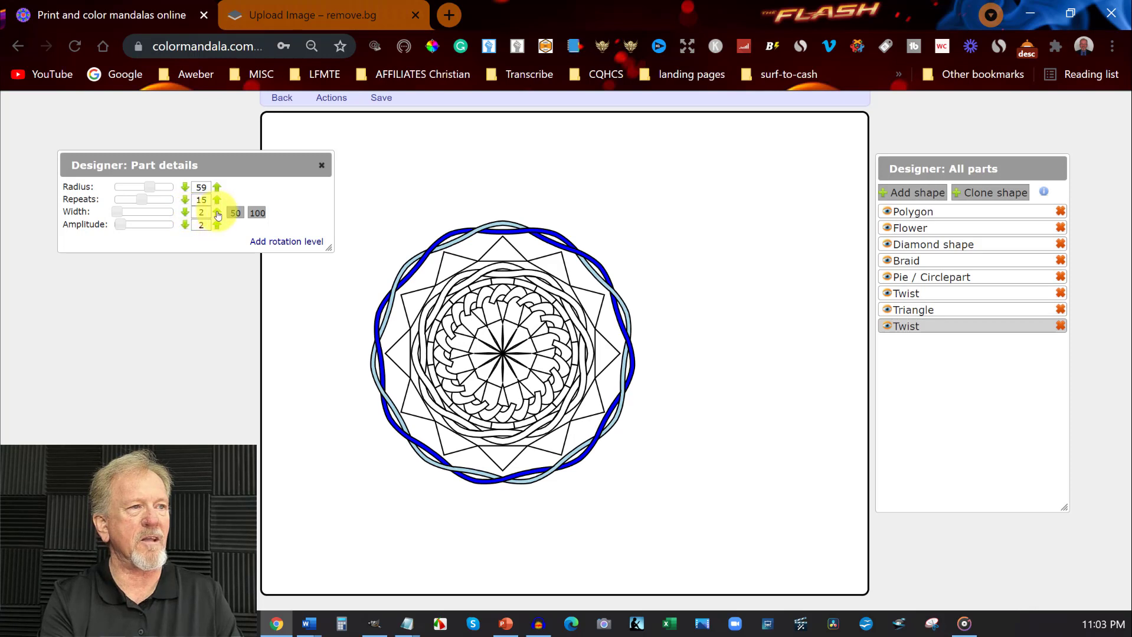
click(217, 212)
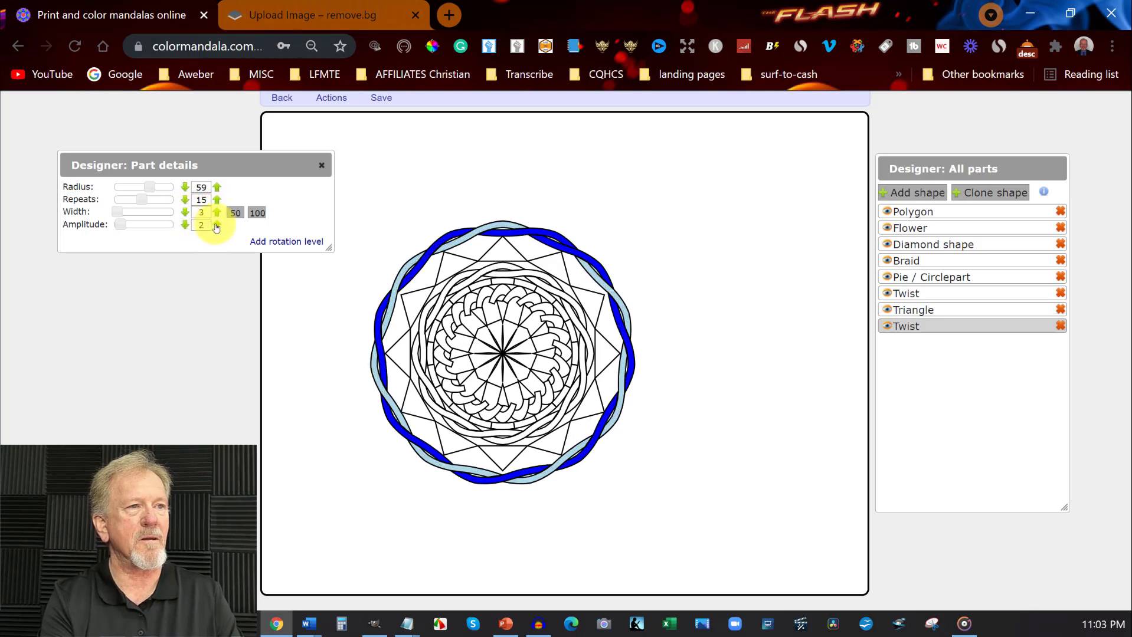
Set the outer twist's amplitude to 5 for wider, more open loops
click(216, 226)
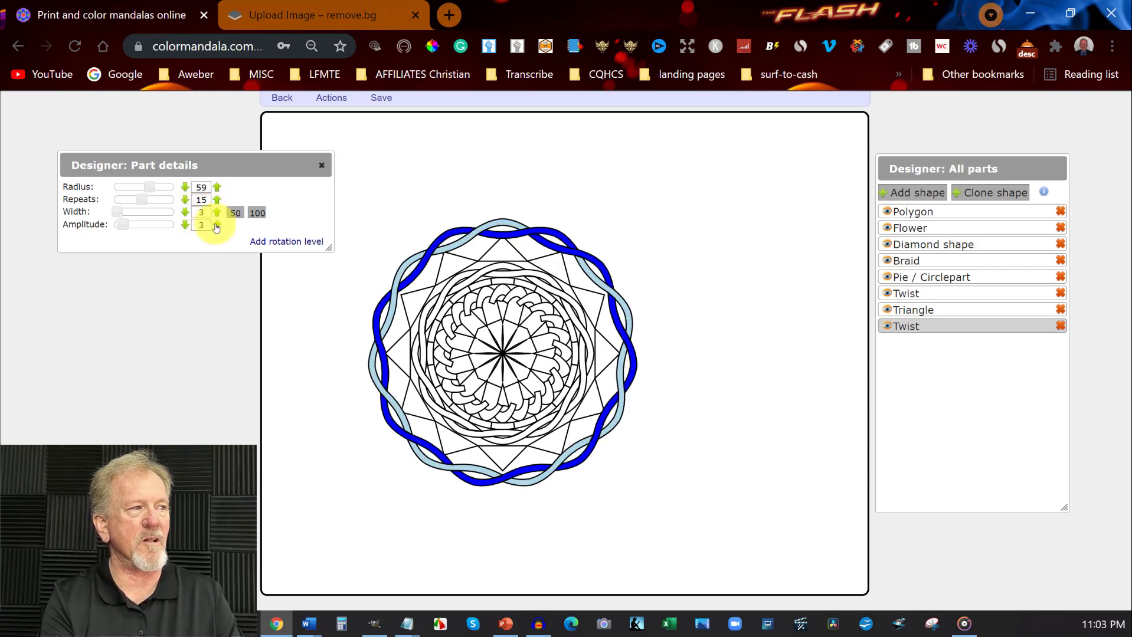
click(216, 226)
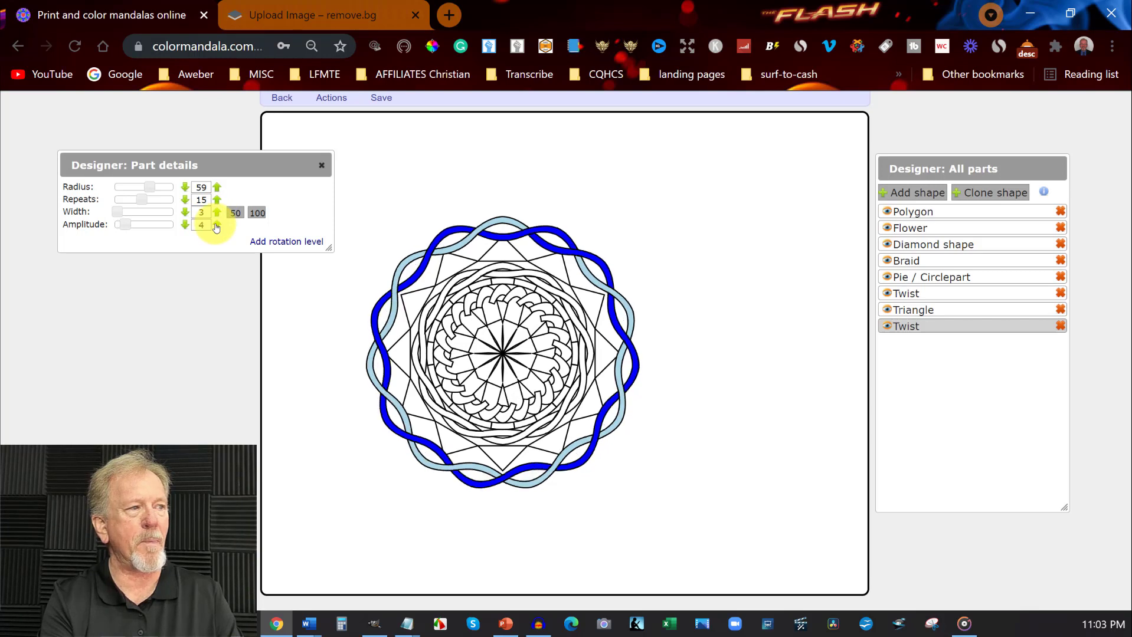
click(216, 226)
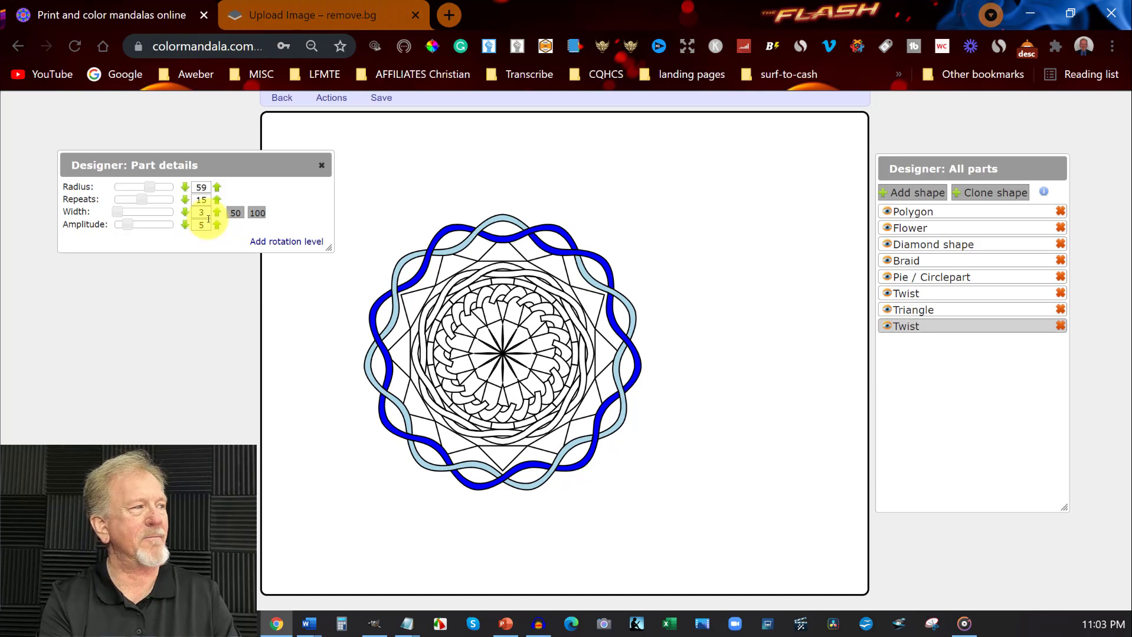
Add an open star shape and set its Start to 40 and its End to 63
click(895, 190)
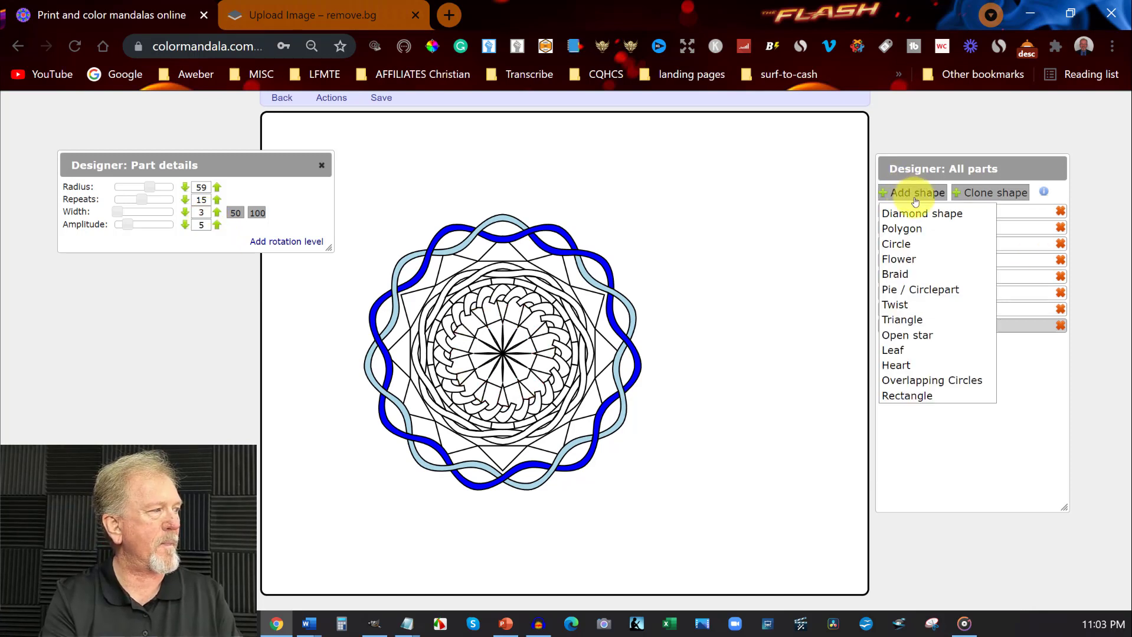
click(921, 336)
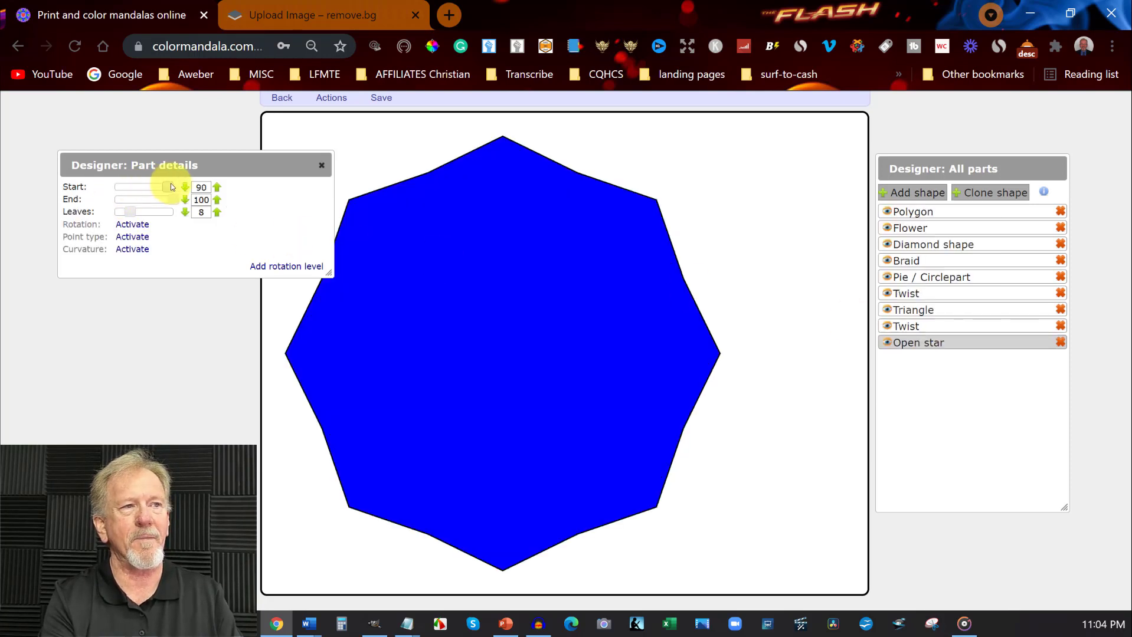
drag(170, 186, 141, 186)
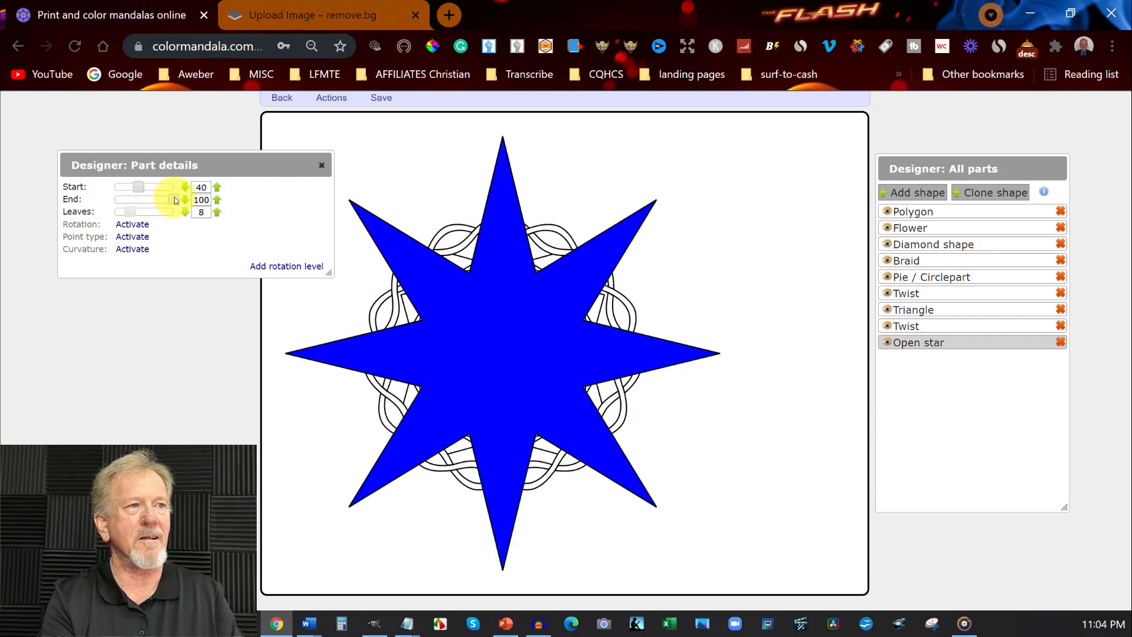
drag(173, 200, 152, 201)
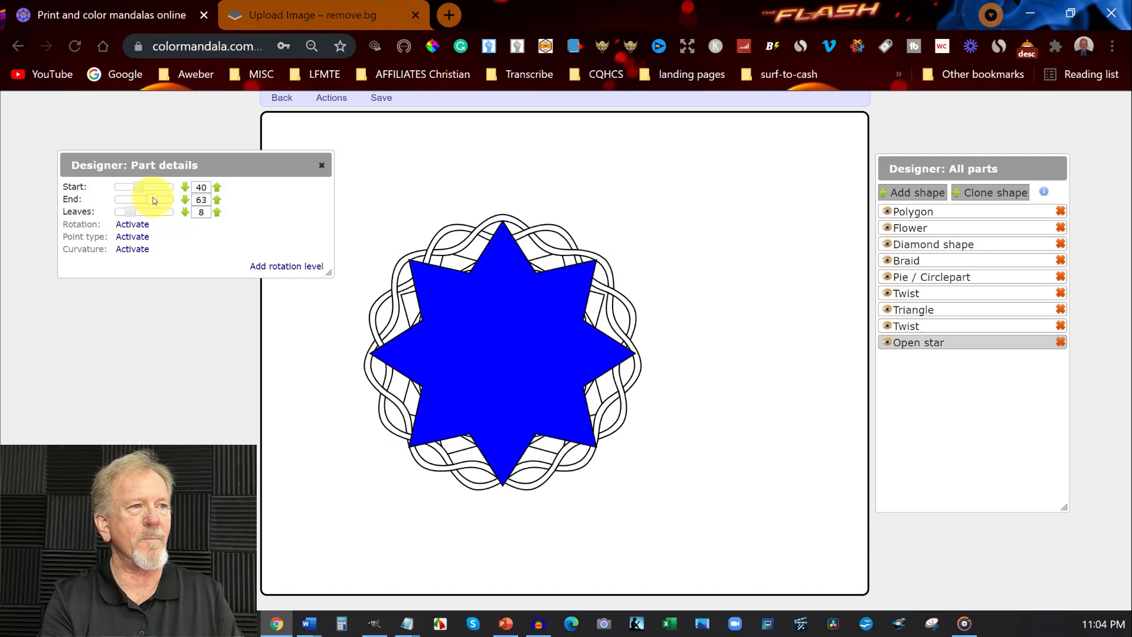
Set the open star to 12 leaves and, after trying the Flower and Sharo point types, choose Wave left
drag(129, 212, 135, 215)
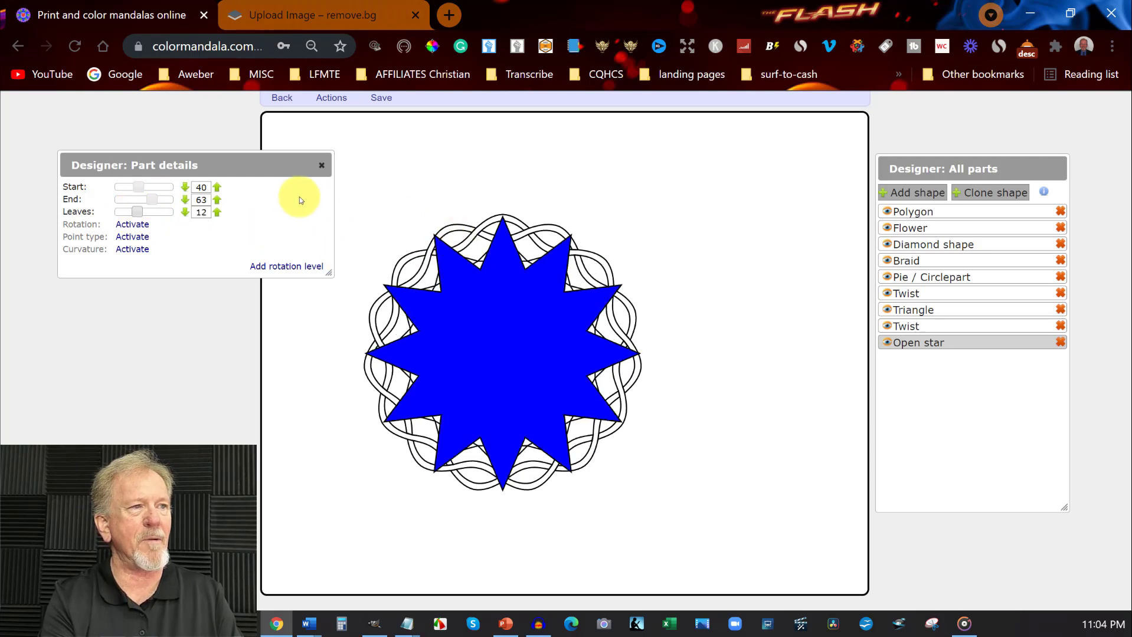
click(135, 240)
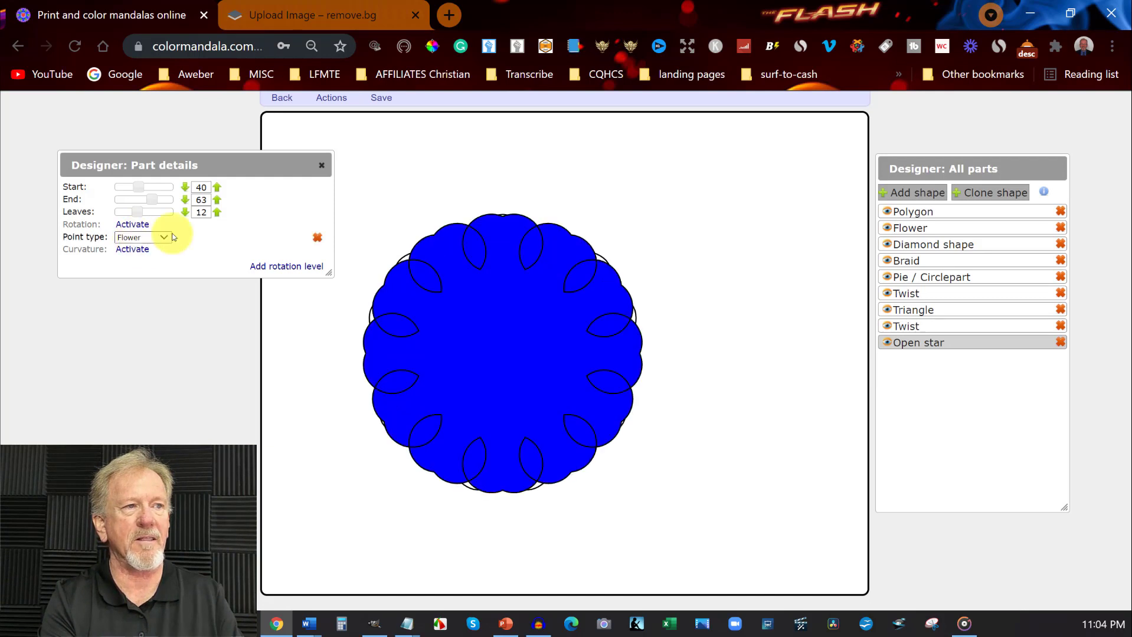
click(162, 238)
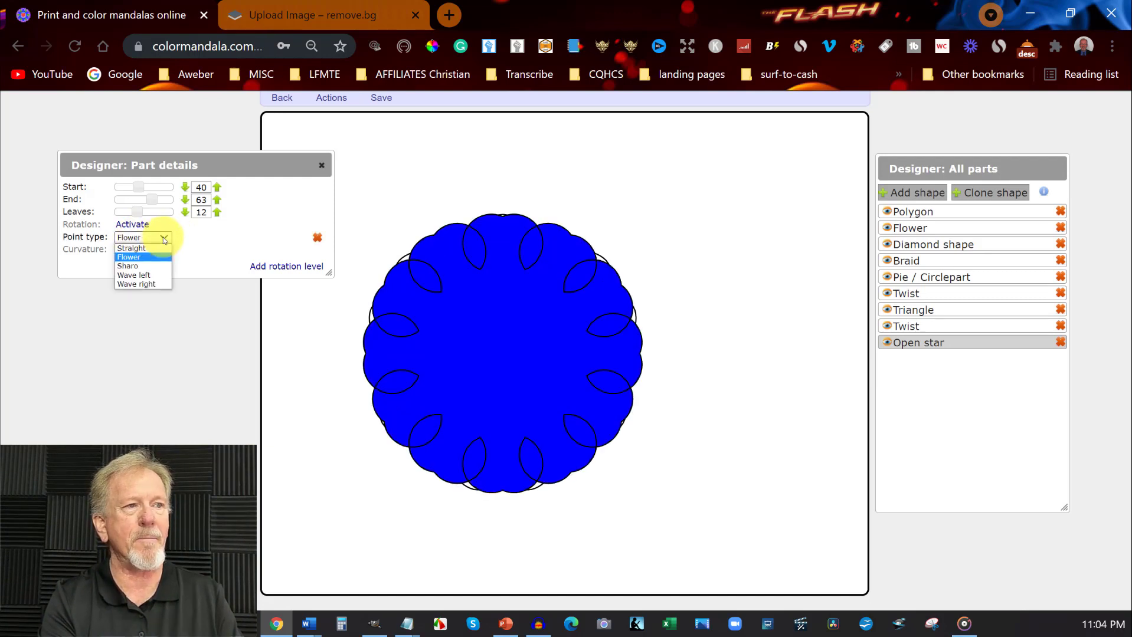
click(142, 266)
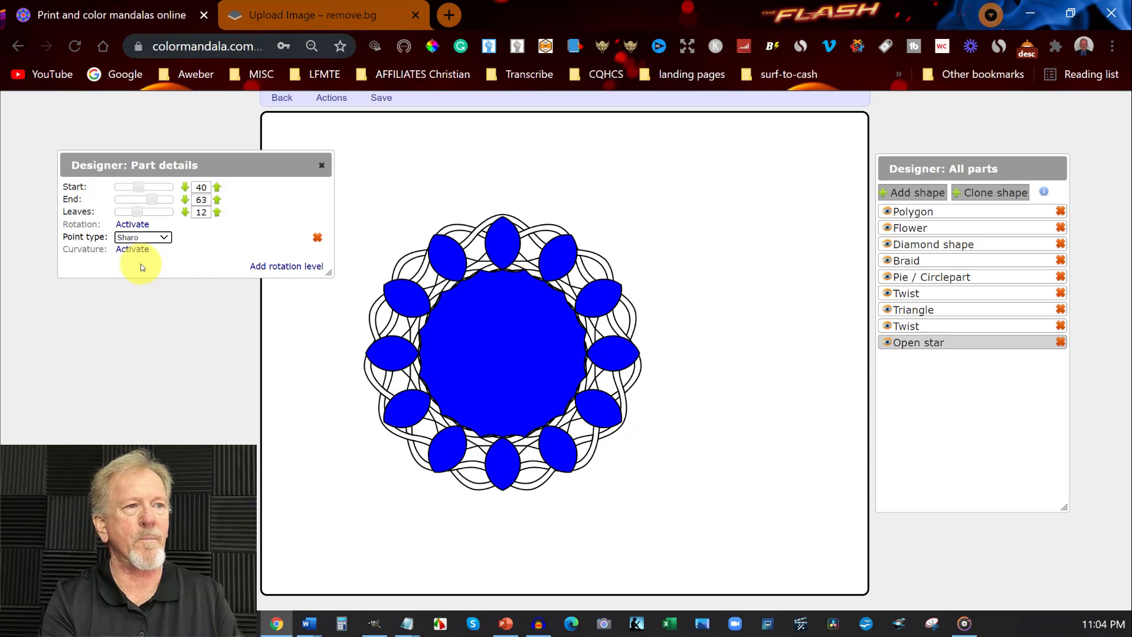
click(161, 237)
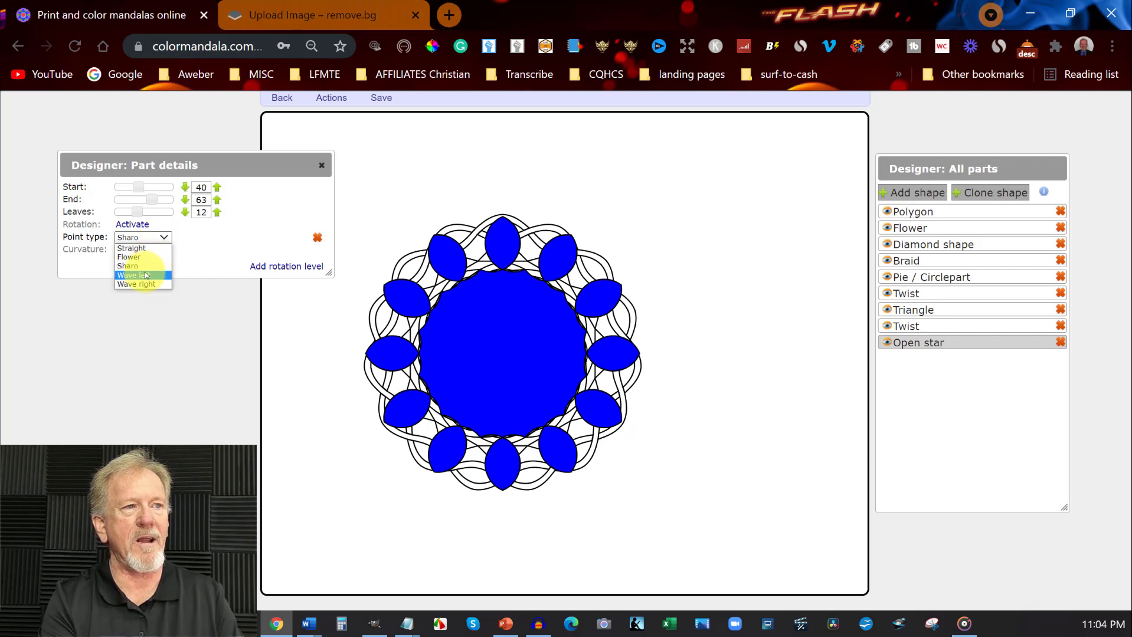
click(147, 275)
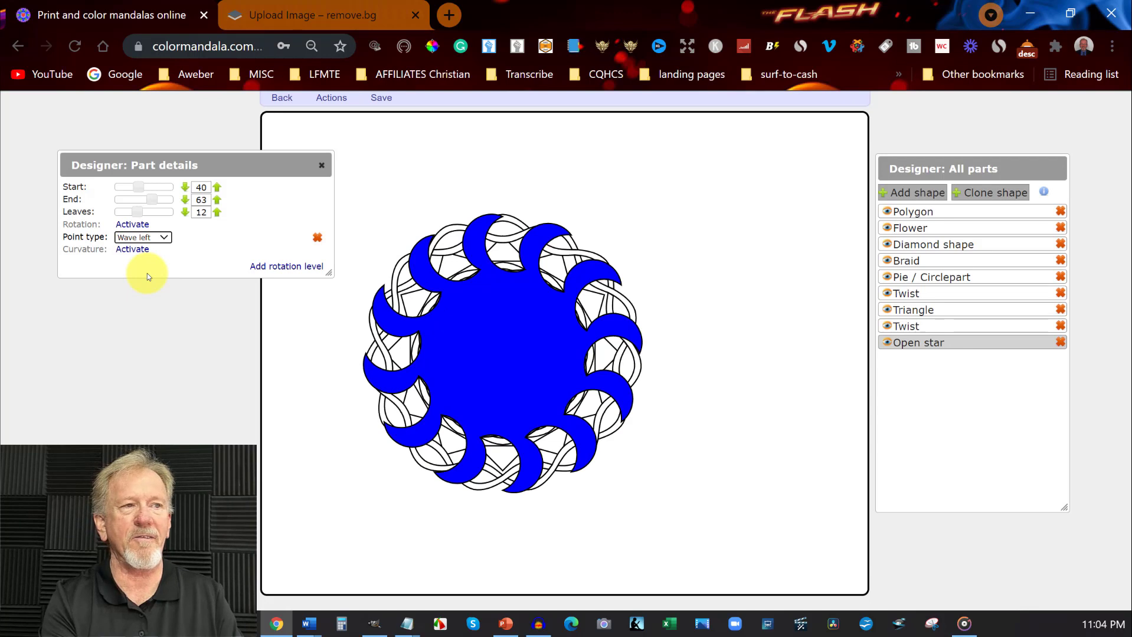
Try the Wave right point type on the open star and return it to Wave left
click(164, 238)
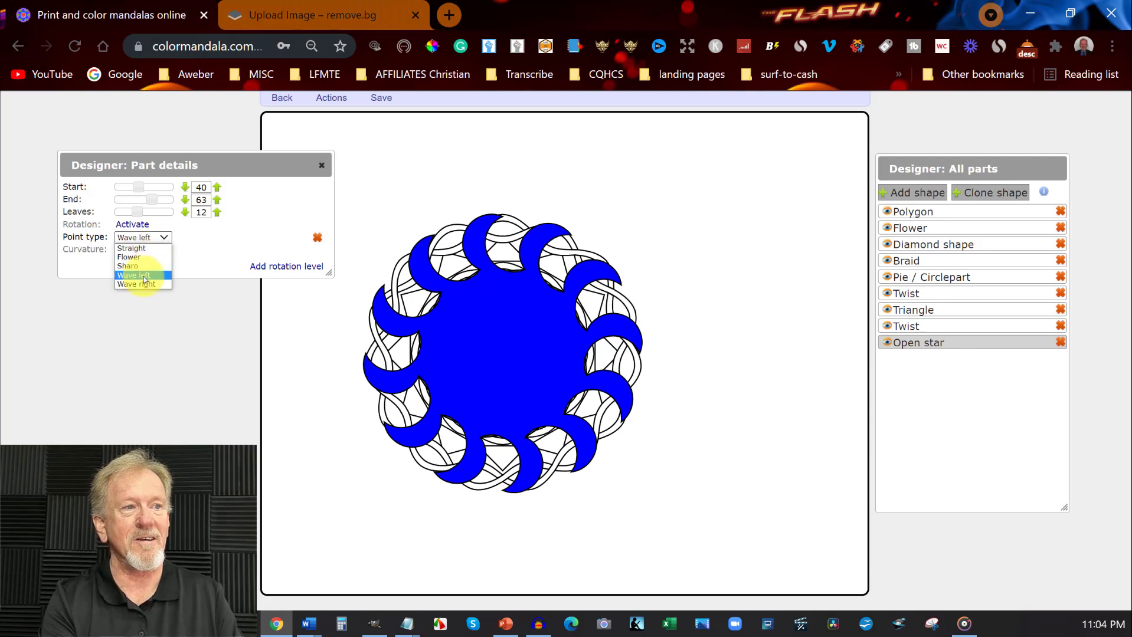
click(151, 285)
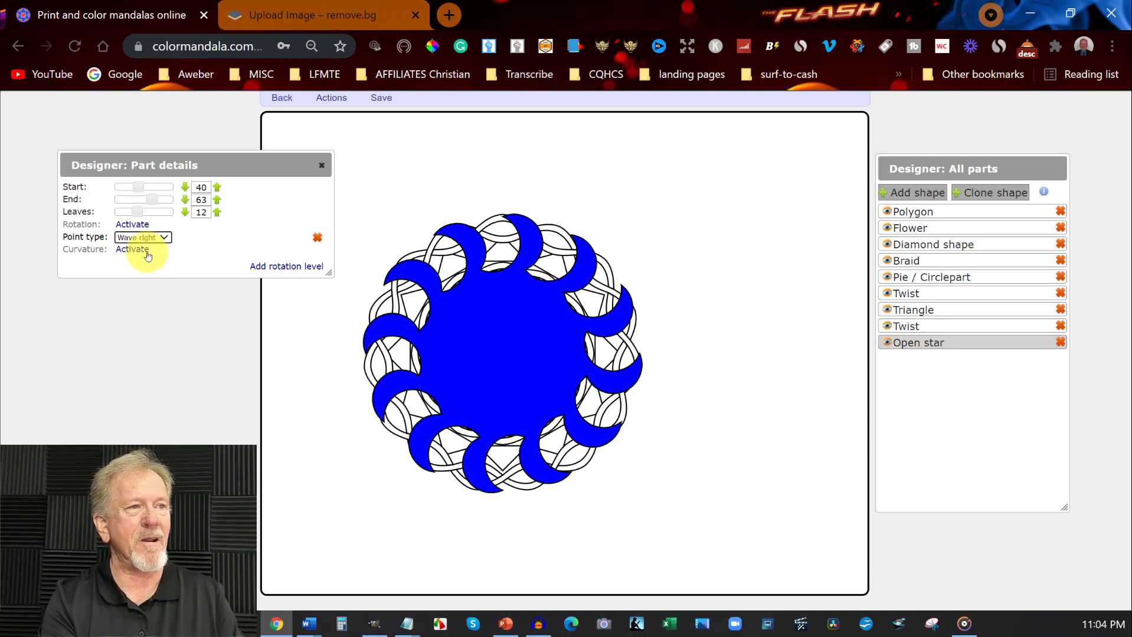
click(161, 237)
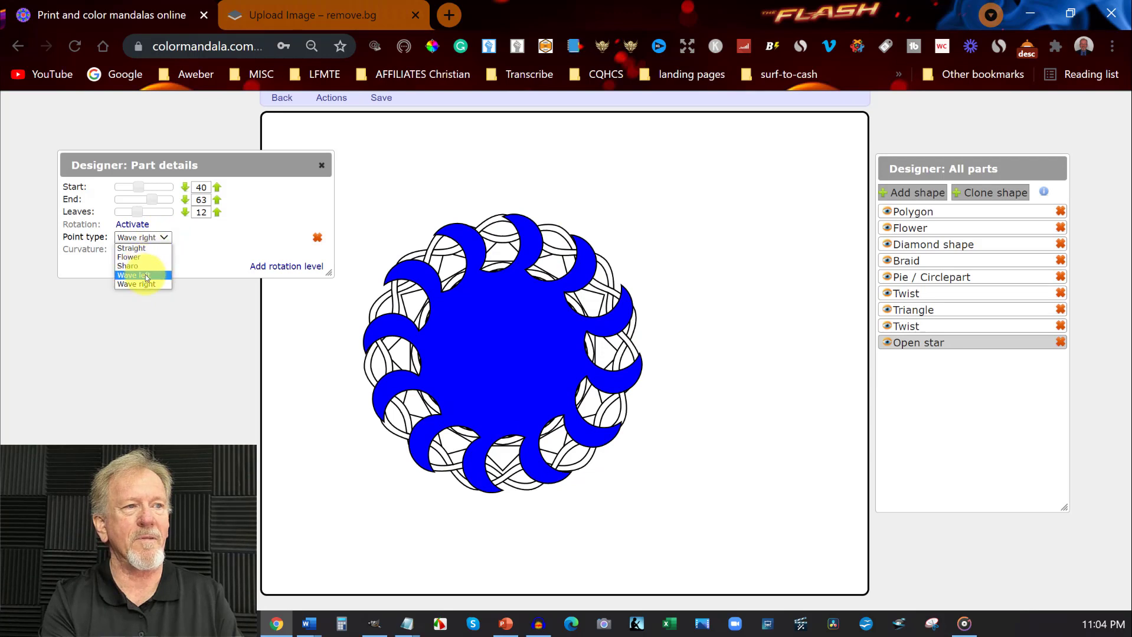
click(145, 275)
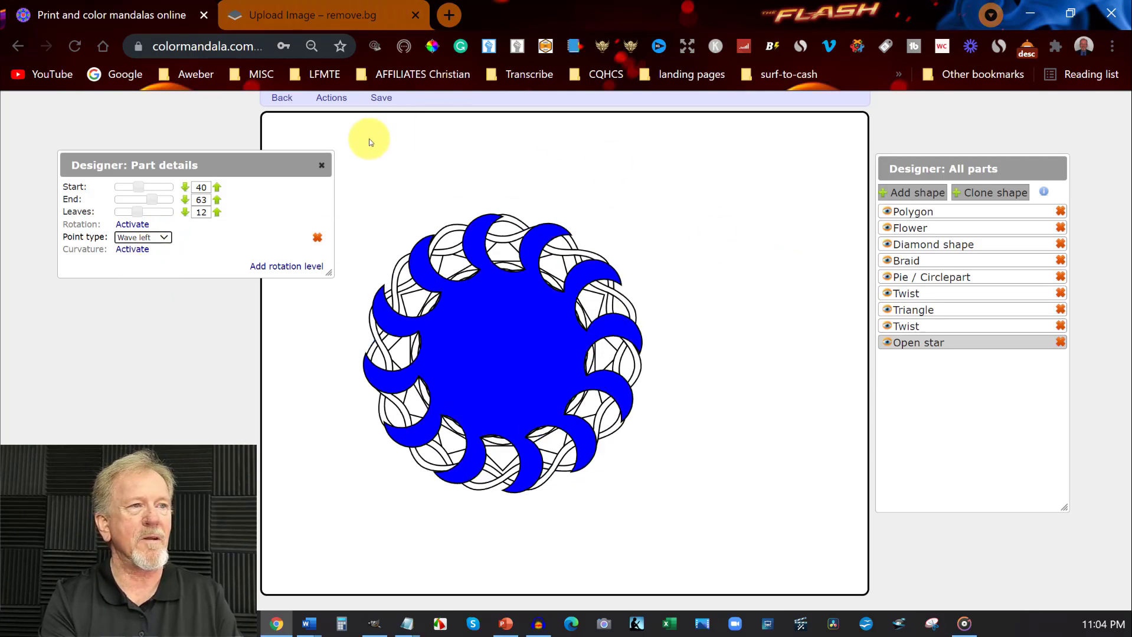
Try open star Start values down to 4 for thinner curved arms, and settle on 10
click(142, 187)
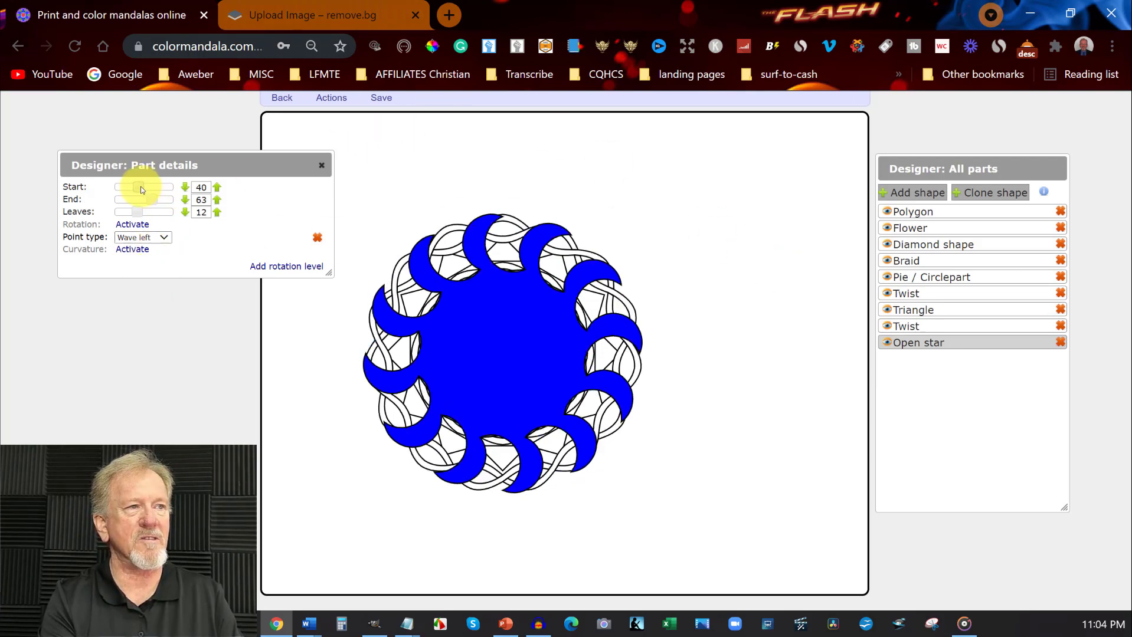
drag(142, 188, 127, 186)
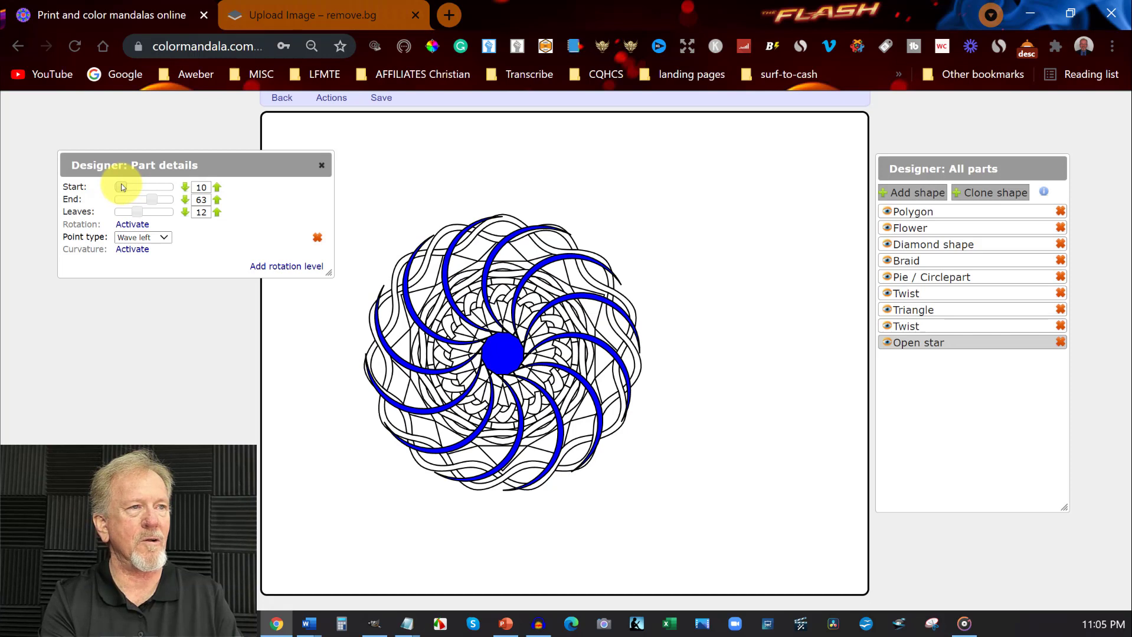
drag(122, 187, 121, 187)
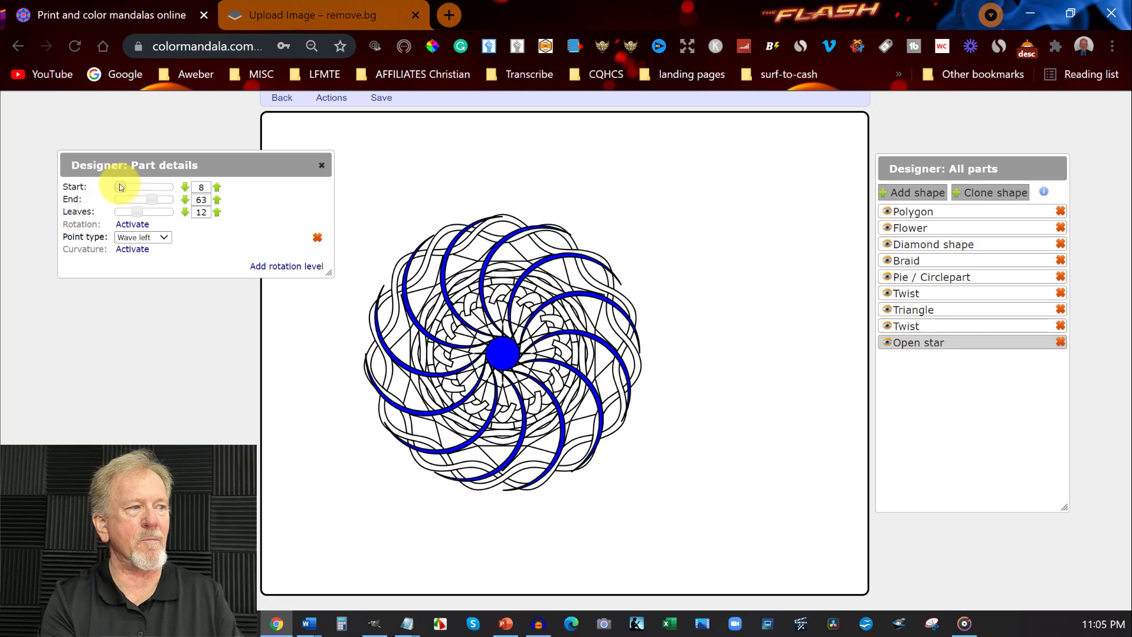
click(184, 188)
click(182, 188)
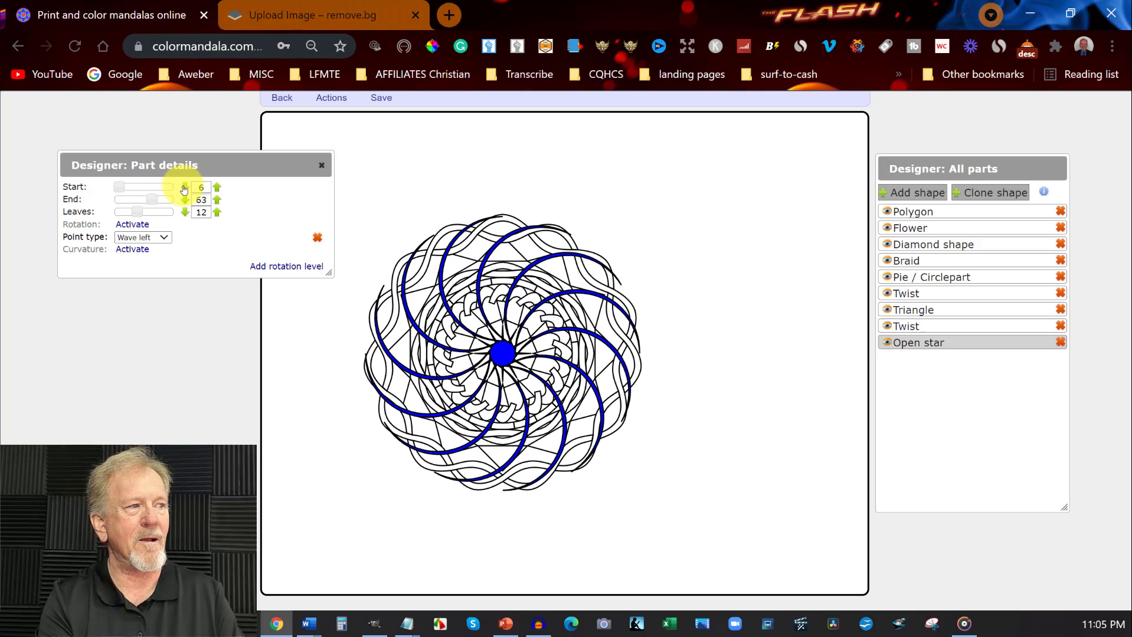
click(183, 188)
click(183, 188)
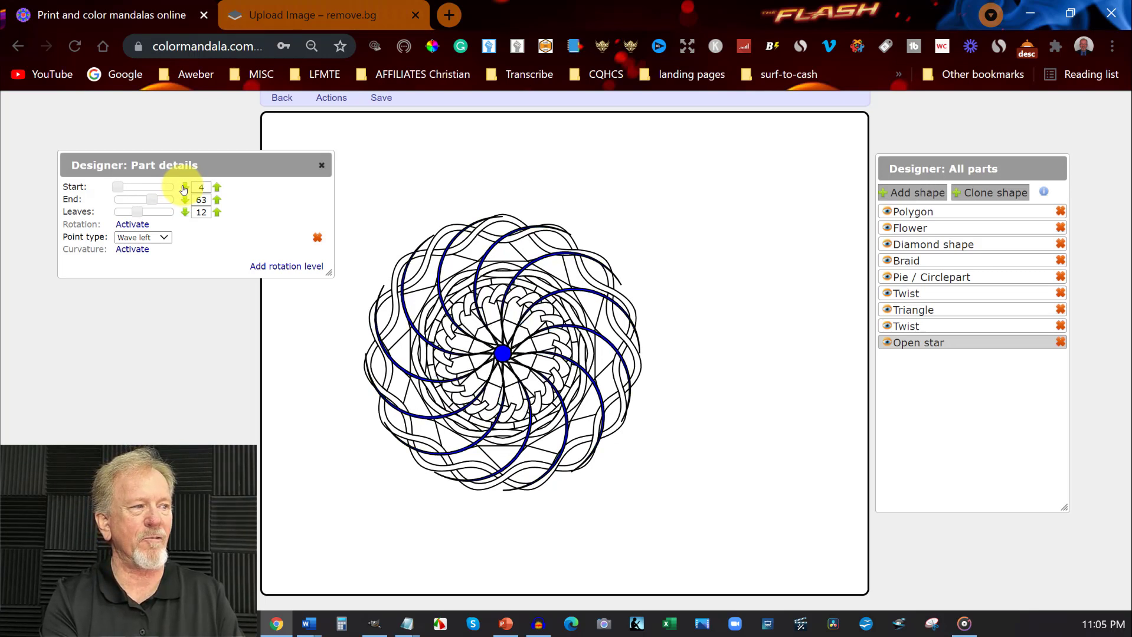
click(217, 187)
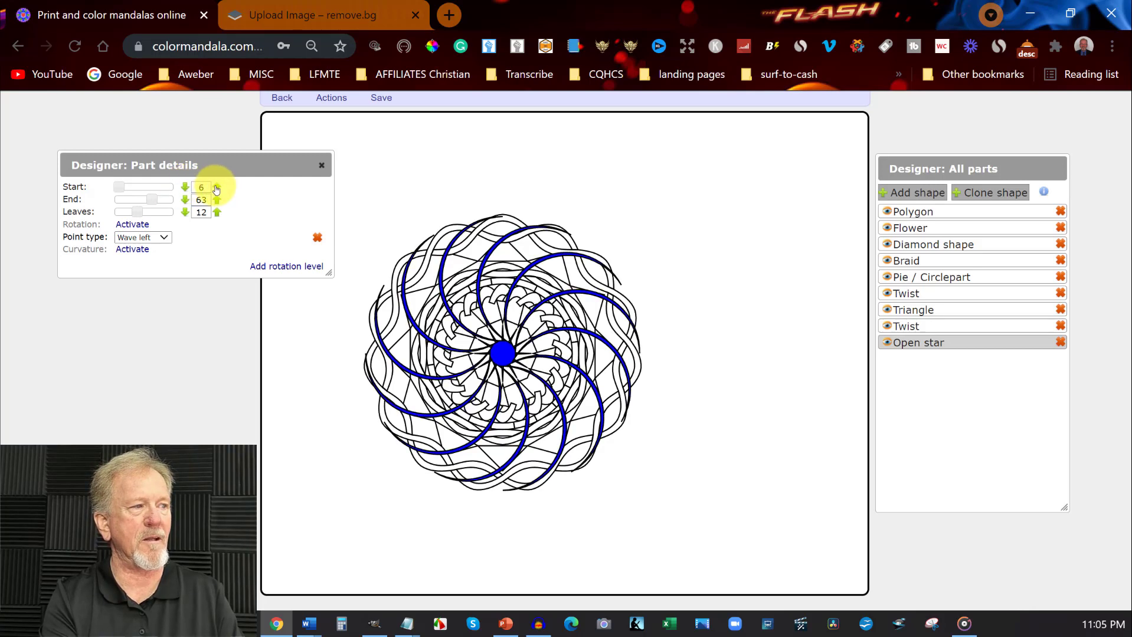
click(216, 188)
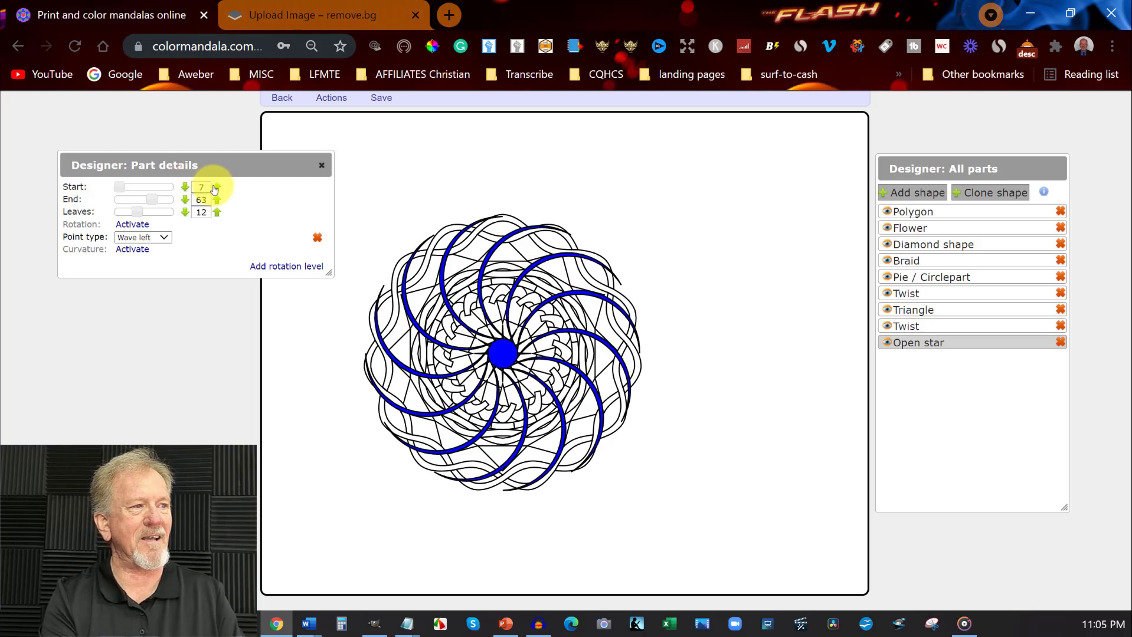
click(216, 188)
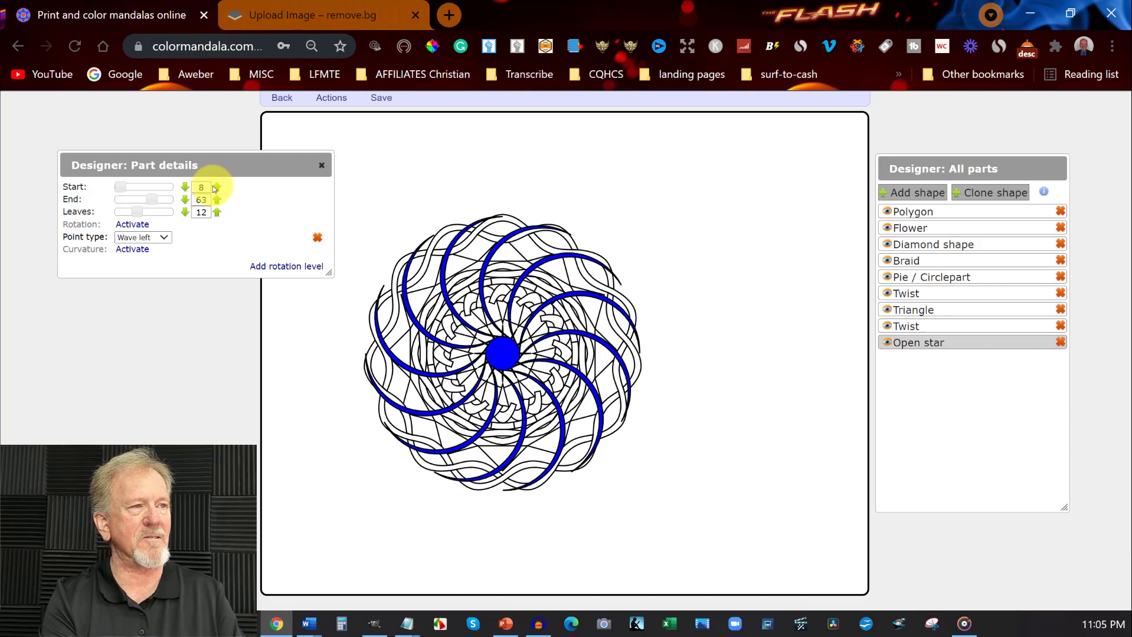
click(216, 188)
click(216, 187)
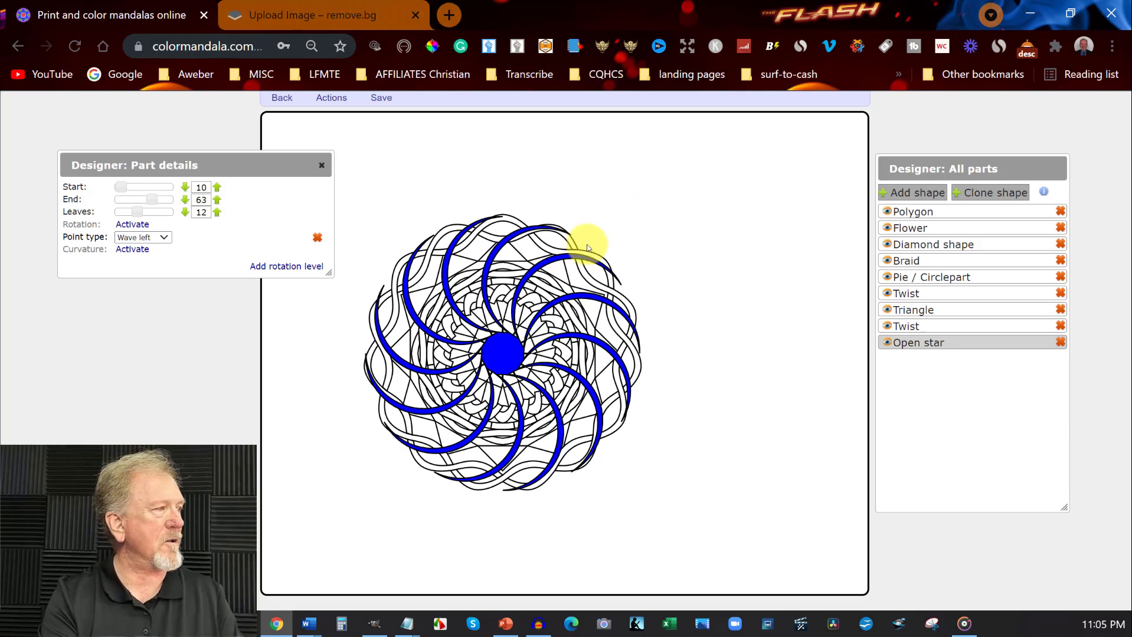
Add a leaf shape and set its Start to 64 so it sits at the mandala's outer edge
click(938, 193)
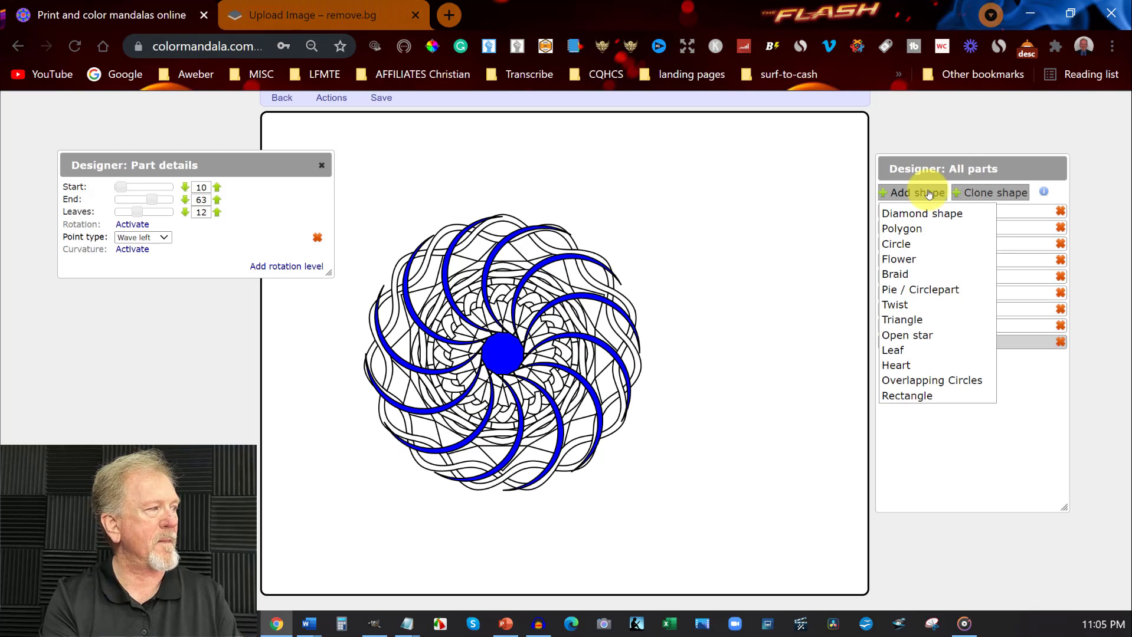
click(900, 352)
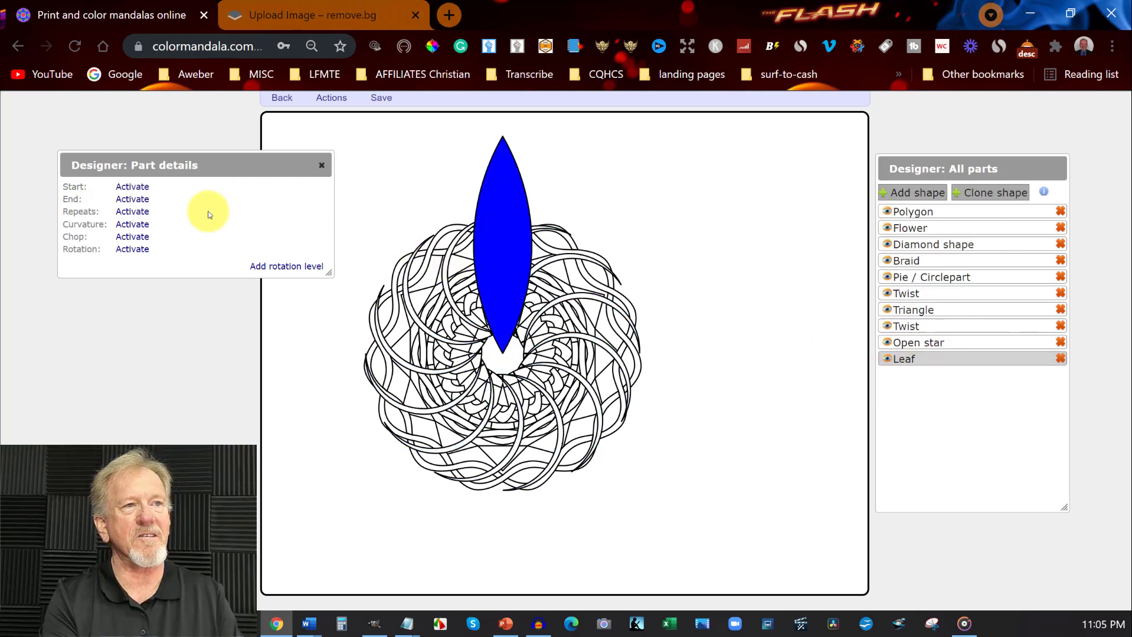
click(132, 187)
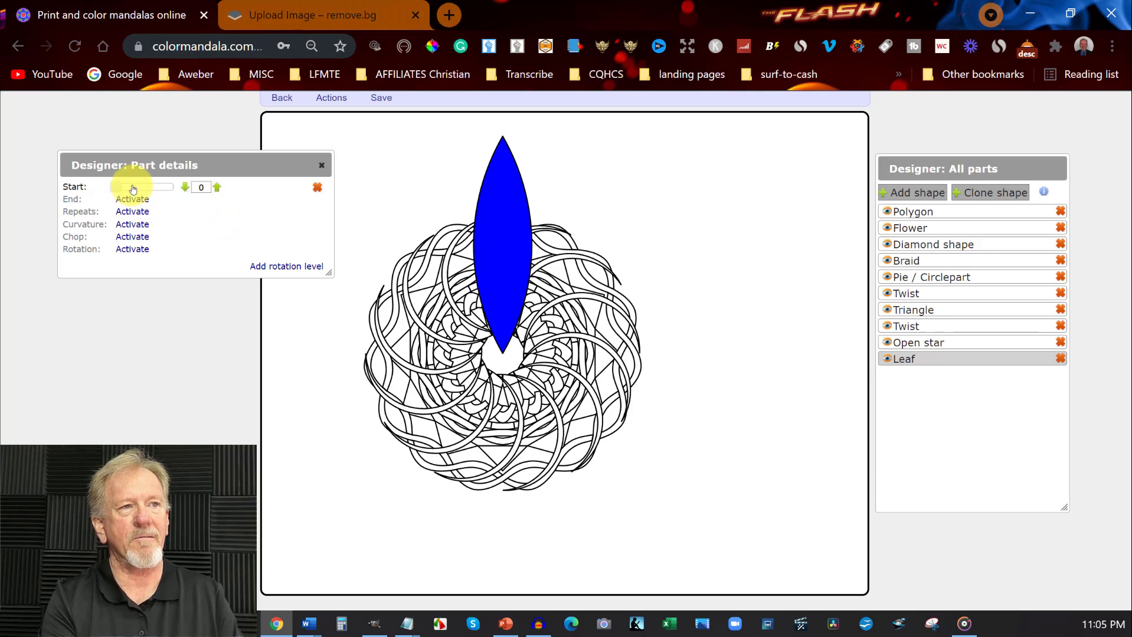
drag(117, 189, 158, 192)
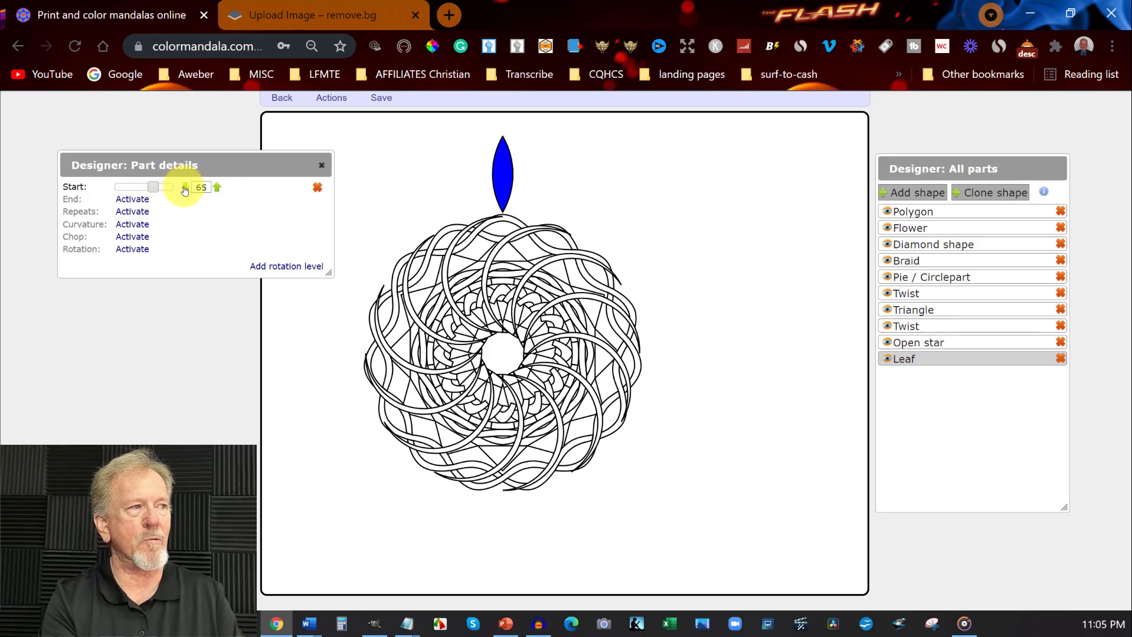
click(185, 187)
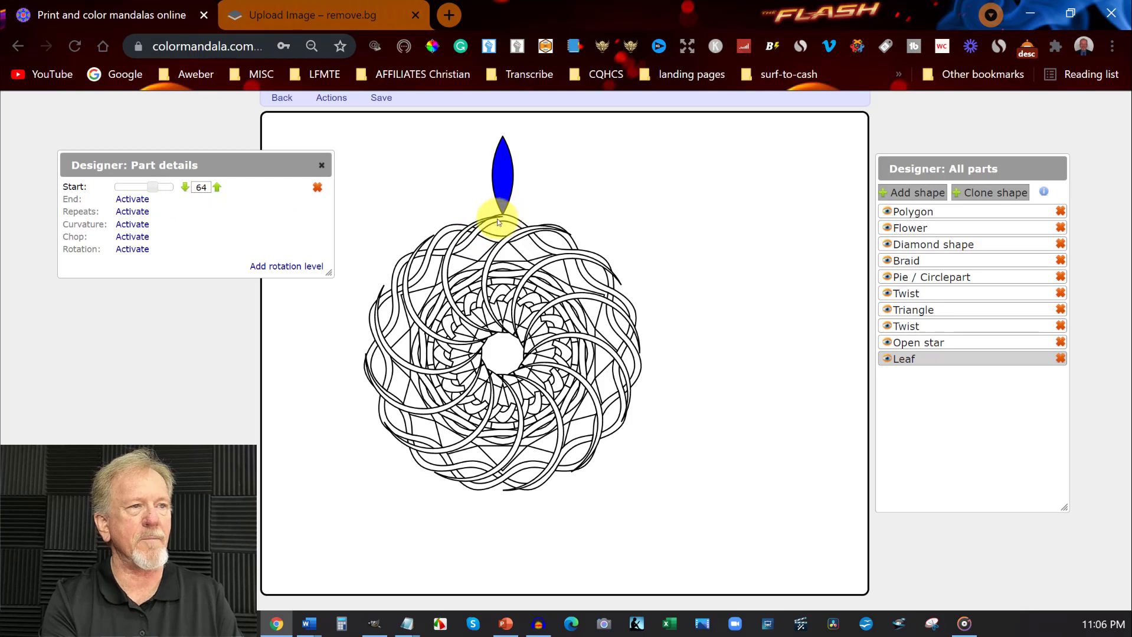
Set the leaf's repeats to 12 to form a ring around the mandala
click(134, 213)
click(217, 212)
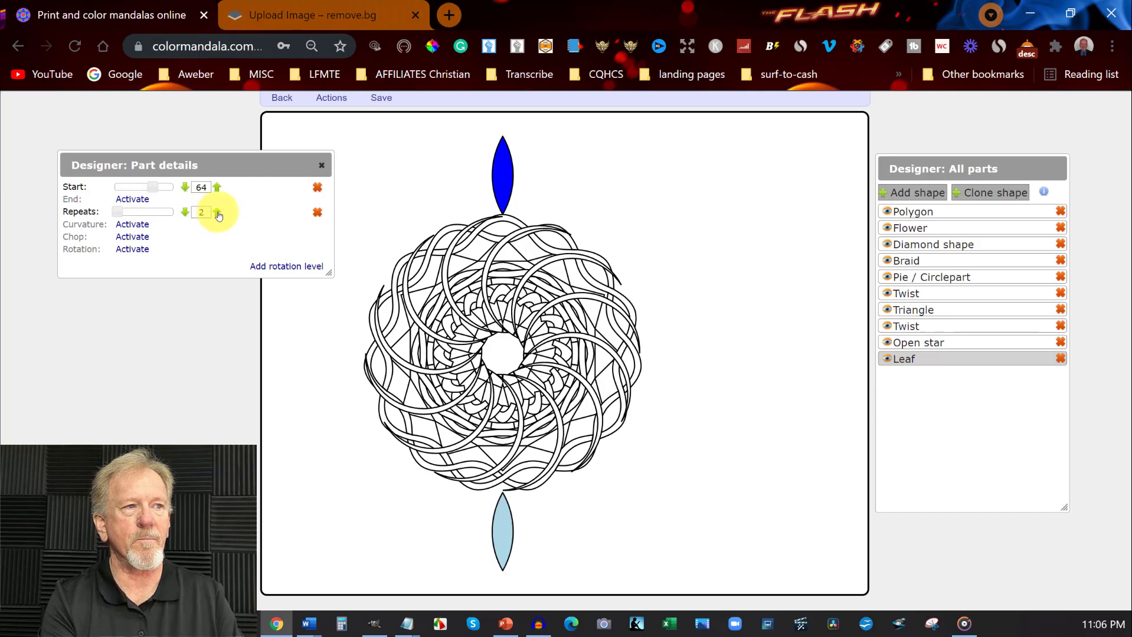
click(218, 212)
click(218, 213)
click(218, 213)
click(218, 213)
click(218, 212)
click(218, 212)
click(218, 212)
click(218, 213)
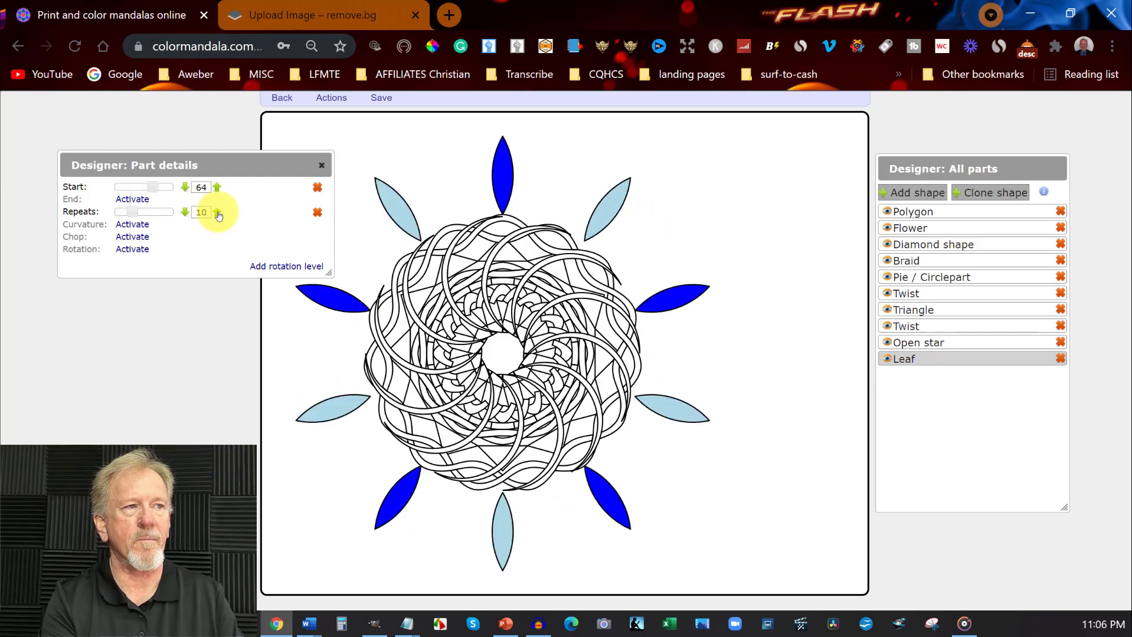
click(217, 213)
click(218, 212)
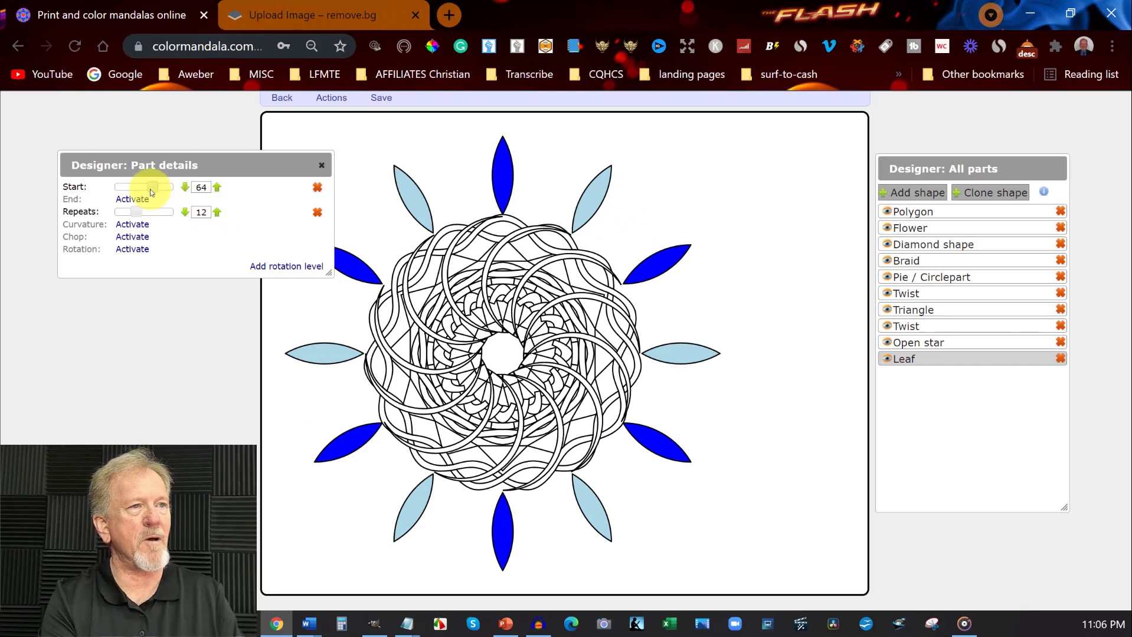
Try a Start of 62 for the leaf ring, and raise it to 75 for shorter leaves set away from the center
click(184, 188)
click(184, 188)
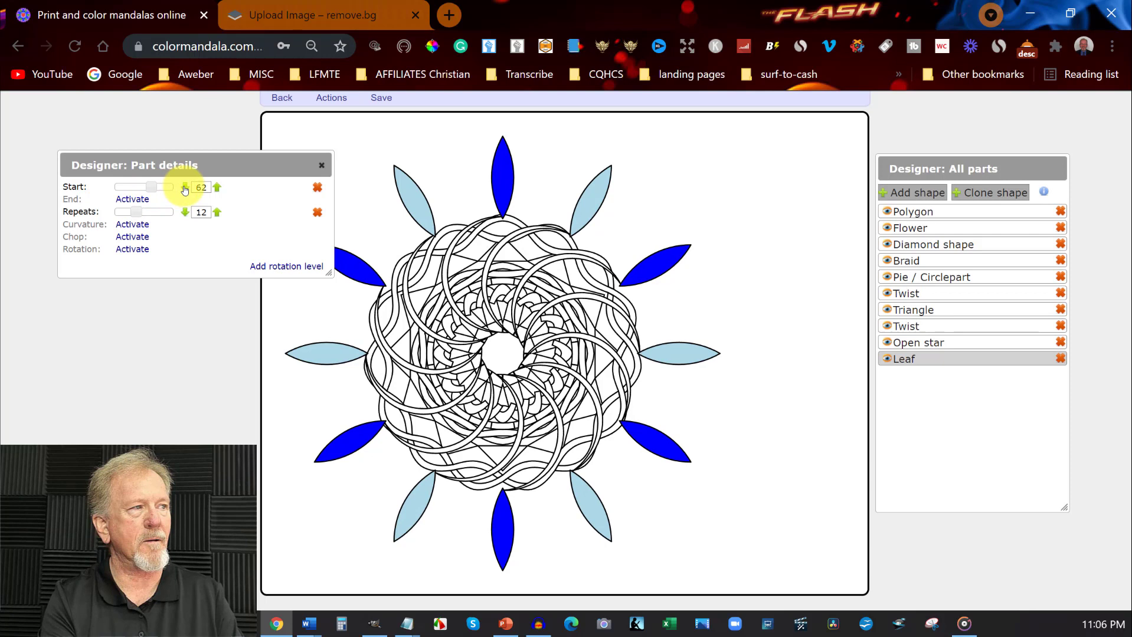
click(216, 189)
click(216, 189)
click(216, 189)
click(216, 189)
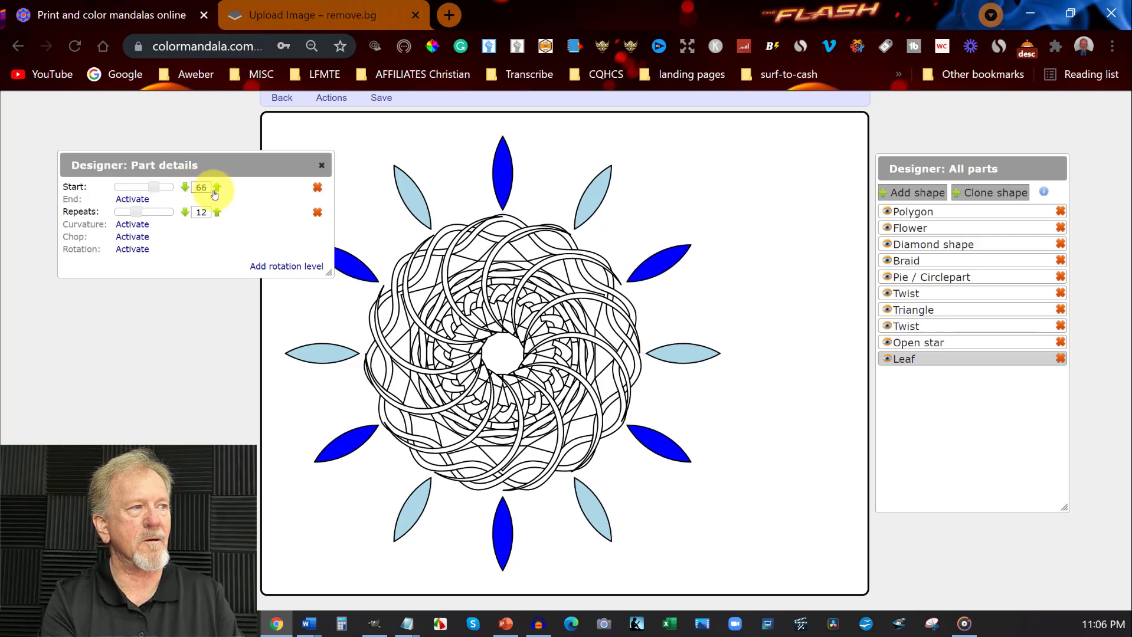
click(216, 188)
click(216, 189)
click(216, 188)
click(217, 189)
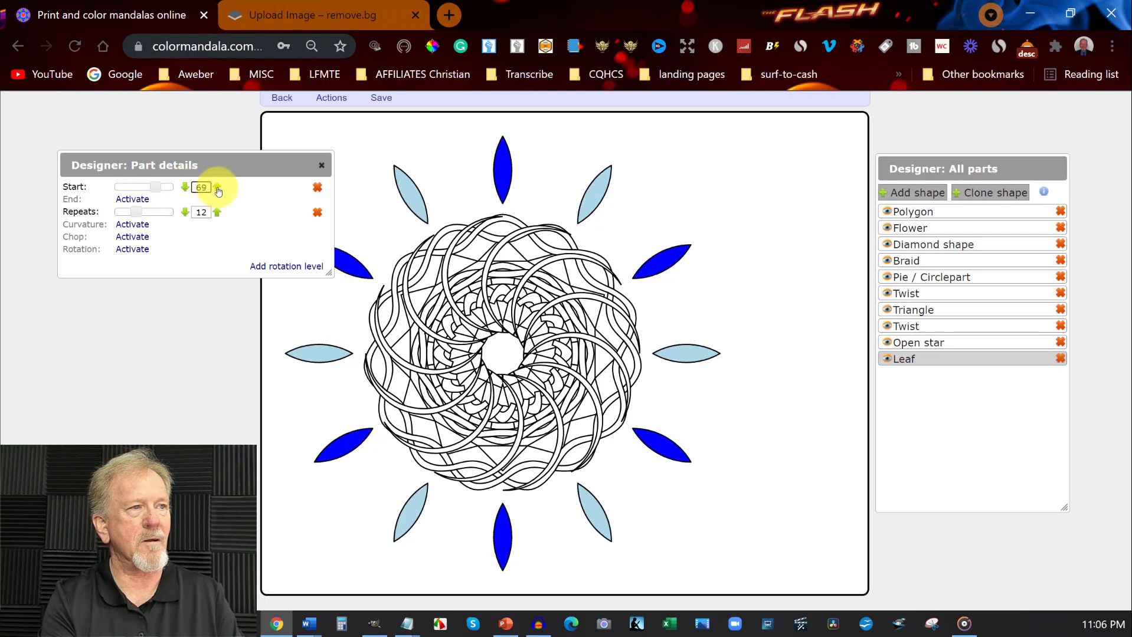
click(217, 188)
click(217, 189)
click(218, 189)
click(218, 189)
click(218, 189)
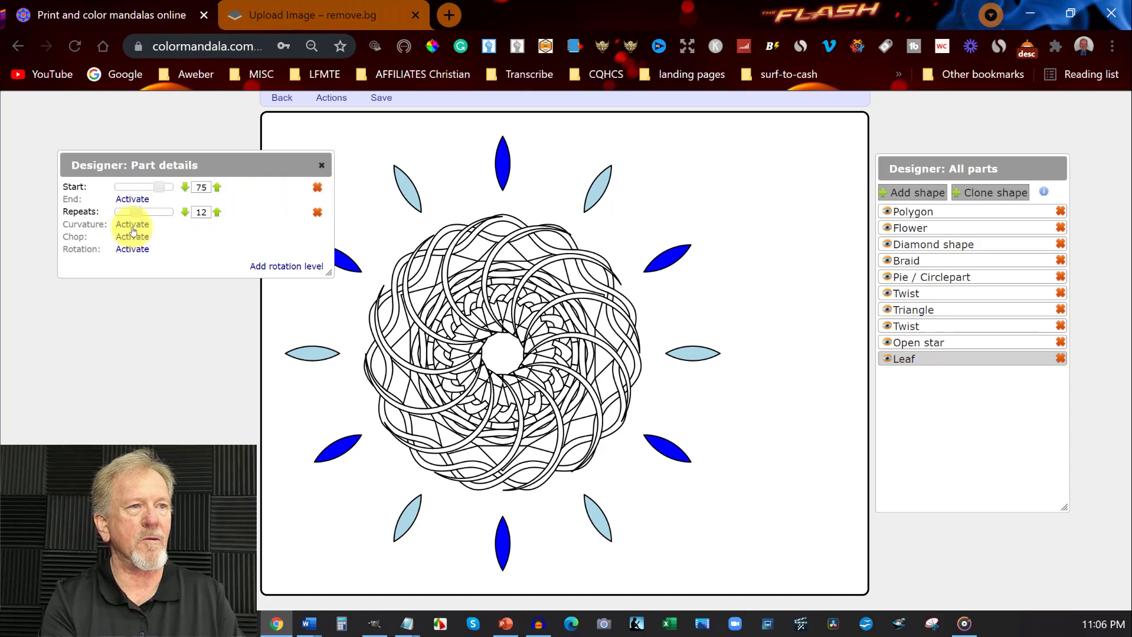
Try an End of 97 for the leaf ring and return it to 100
click(135, 200)
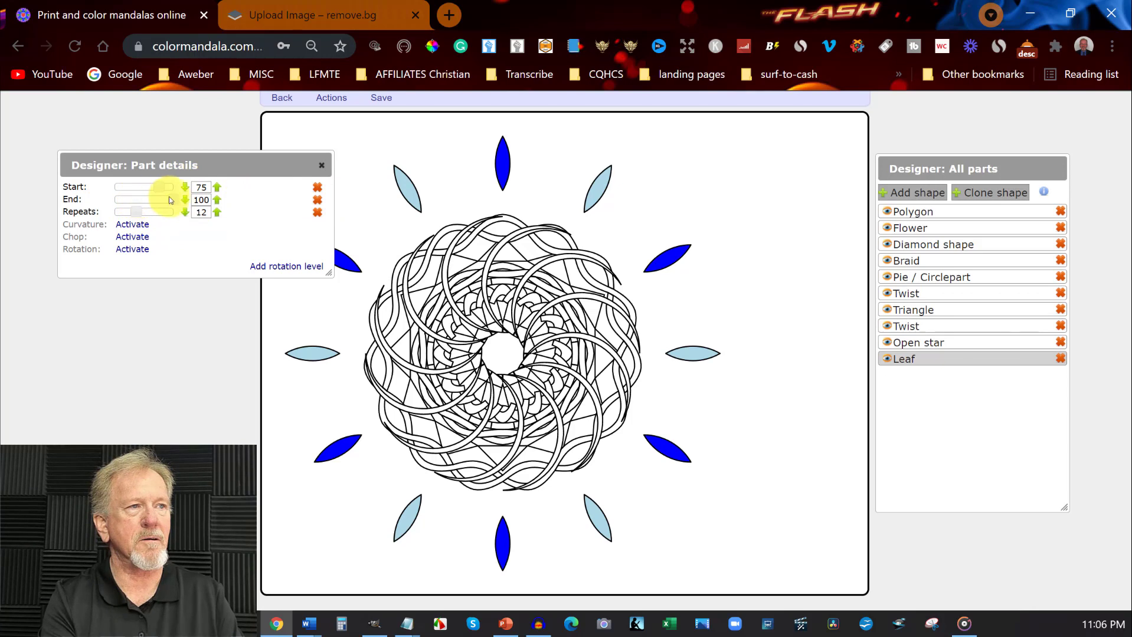
drag(175, 201, 167, 201)
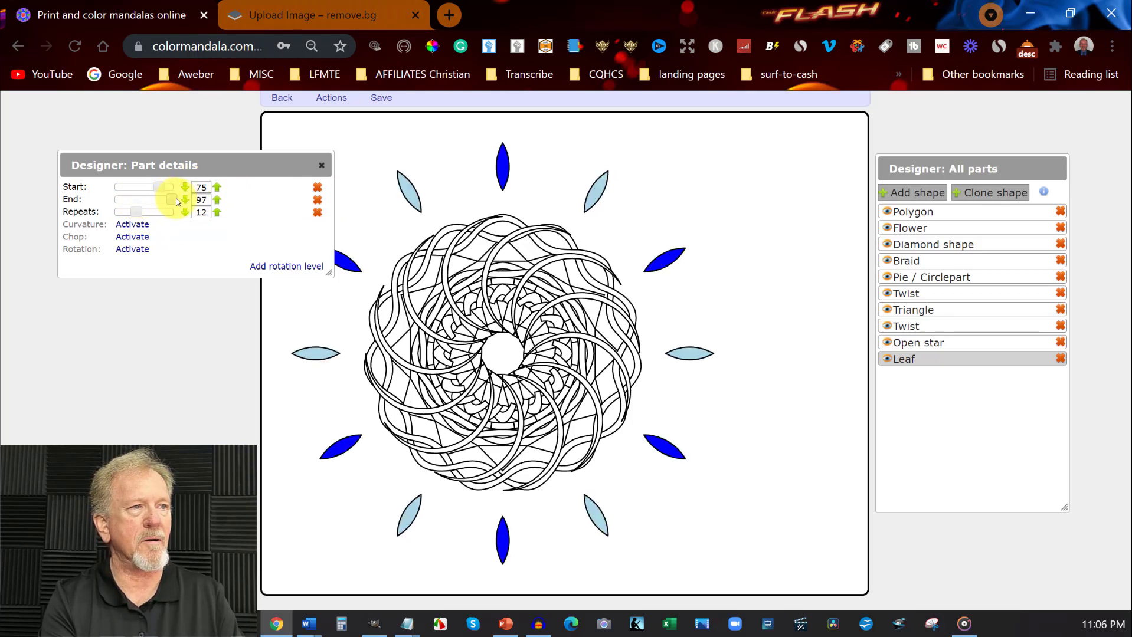
click(217, 200)
click(217, 200)
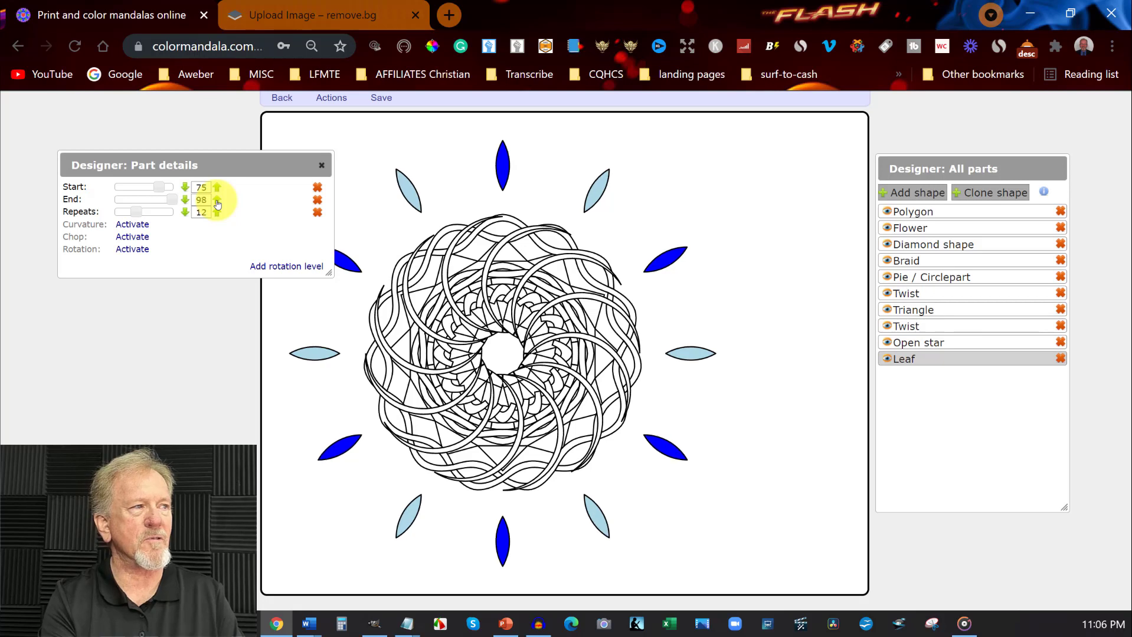
click(217, 200)
click(217, 201)
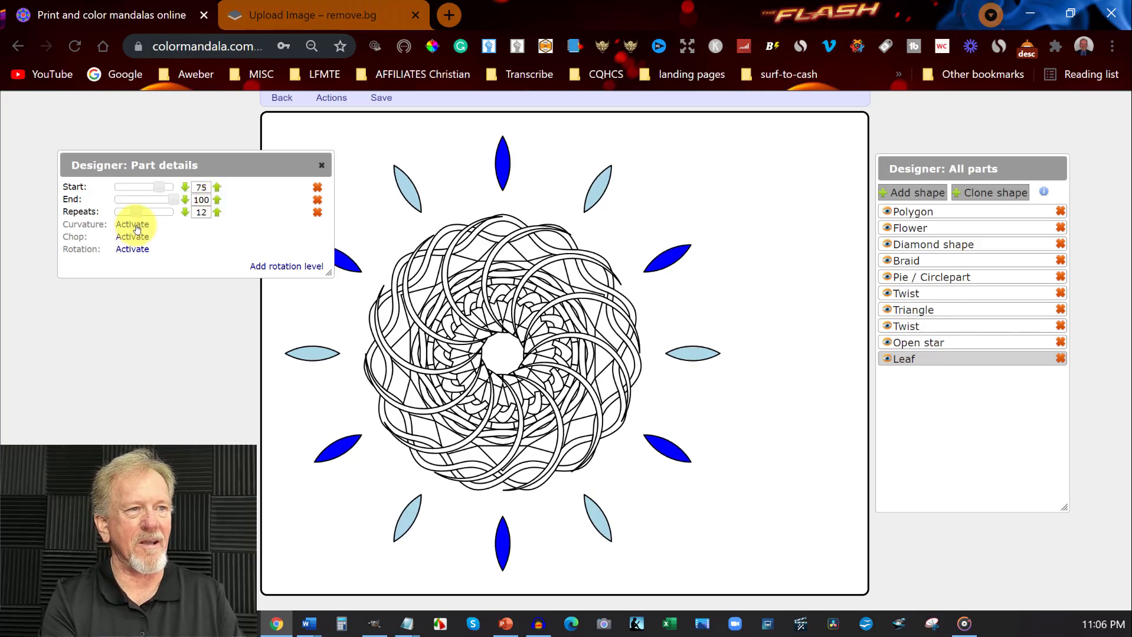
Add a rotation level with Position -6 to the leaf ring, and set the leaves' Start to 63
click(288, 268)
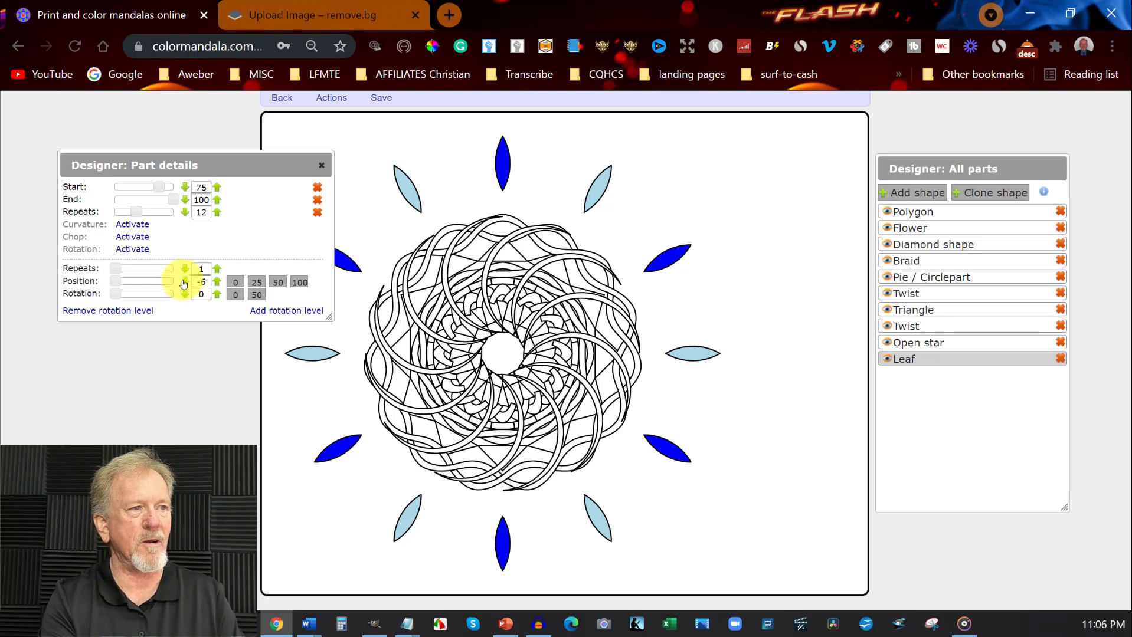
click(186, 190)
click(186, 190)
click(186, 190)
click(186, 190)
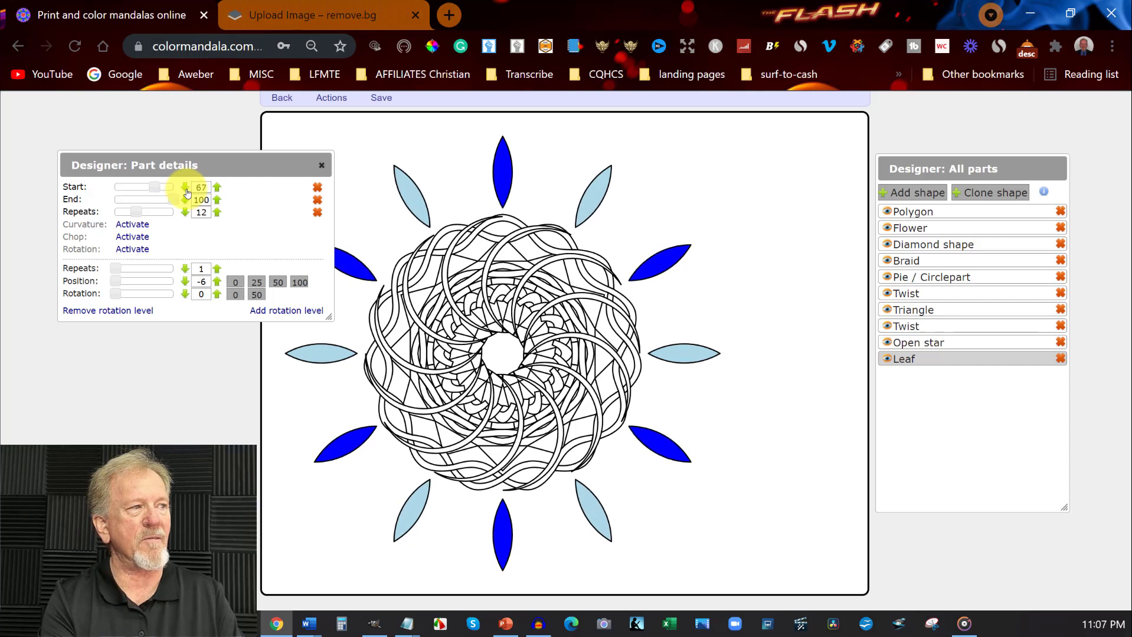
click(186, 190)
click(186, 190)
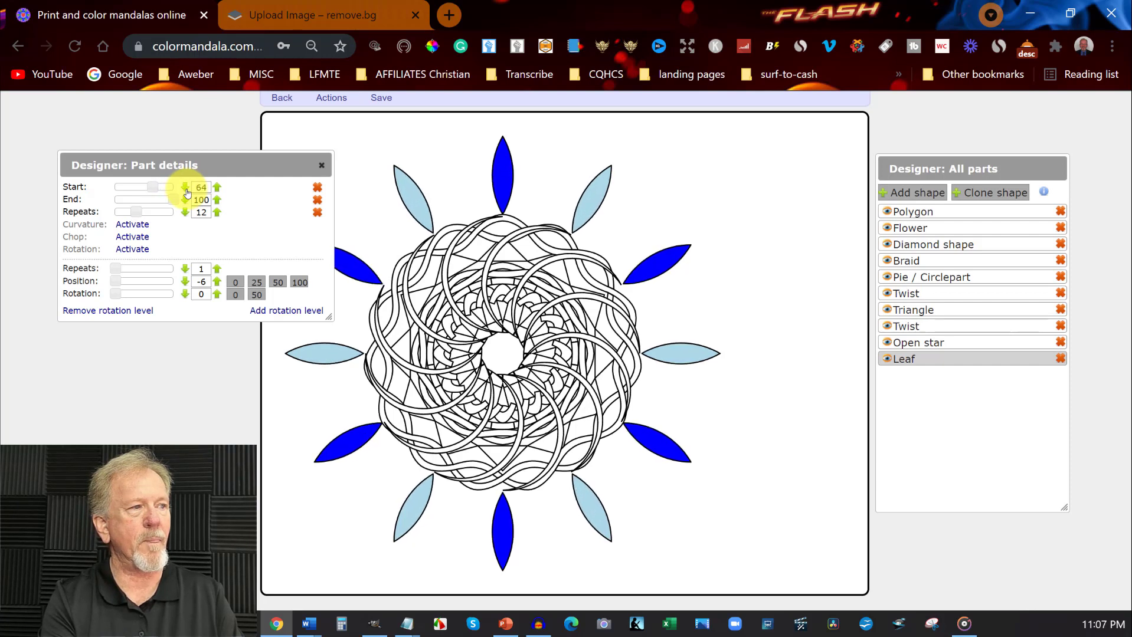
click(186, 190)
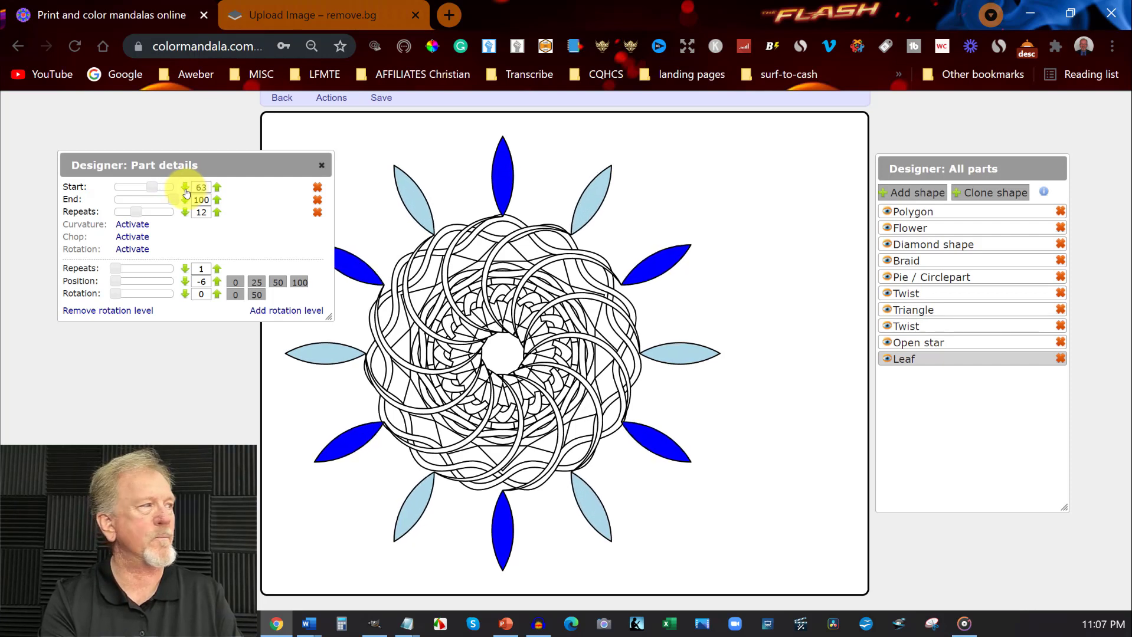
Move the Leaf part directly after Pie / Circlepart in the stacking order
drag(931, 358, 916, 286)
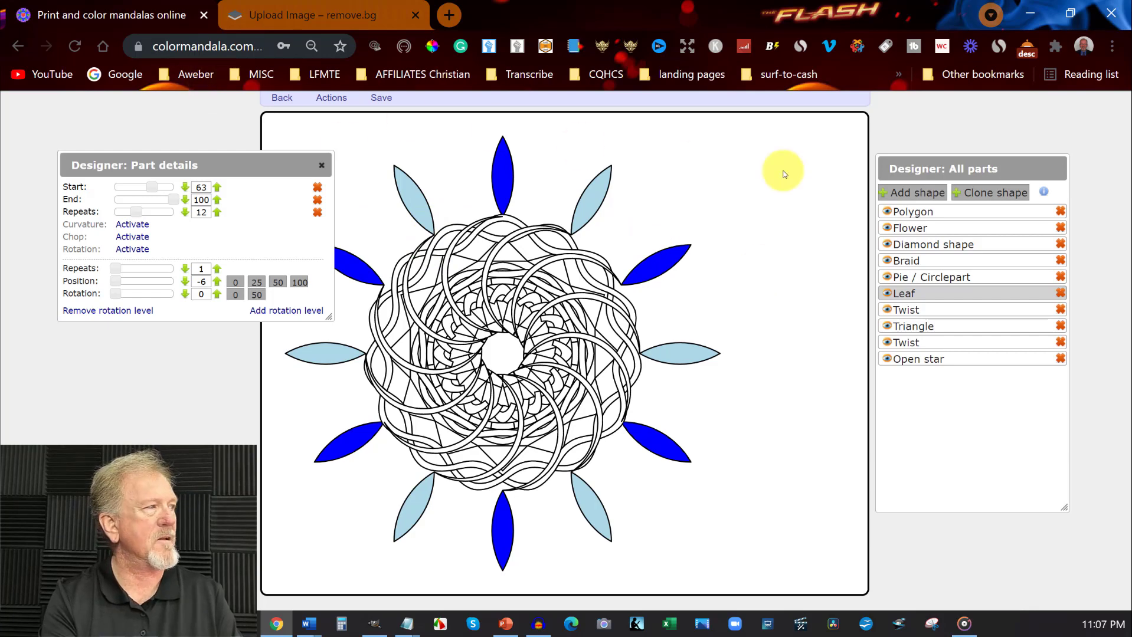
Add a heart shape at the mandala's center and reduce its Size to 26
click(910, 186)
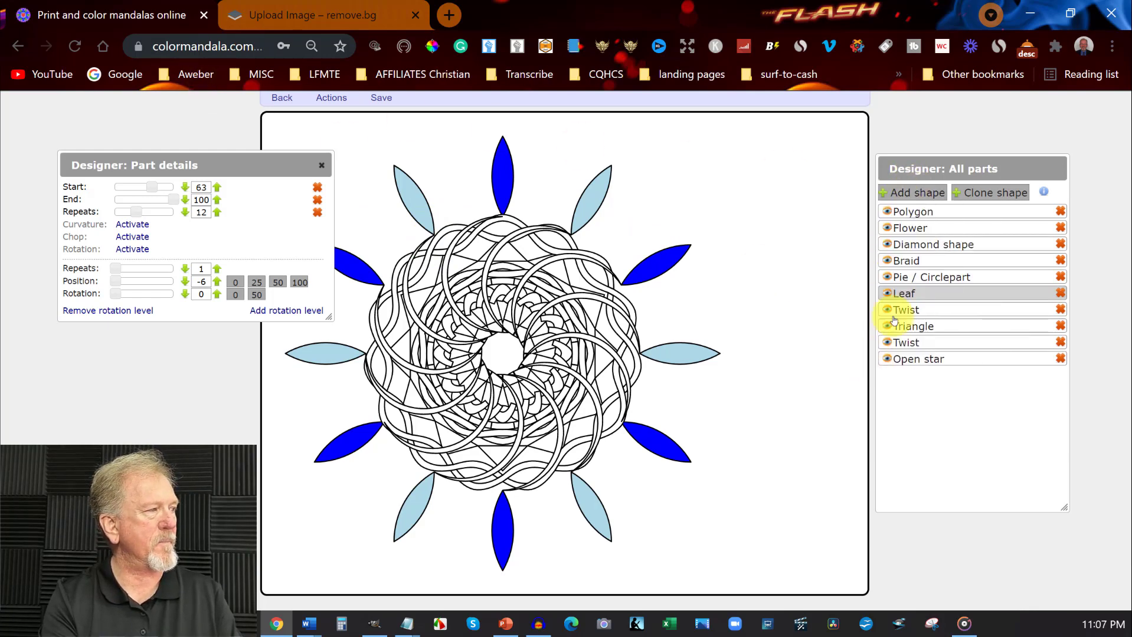
click(889, 199)
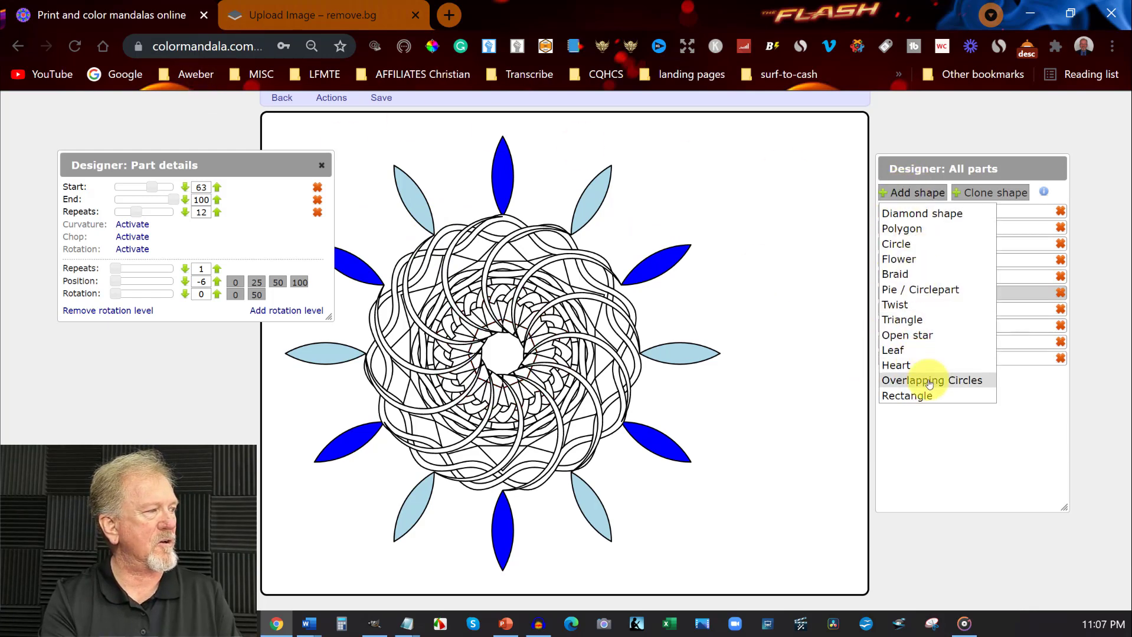
click(897, 365)
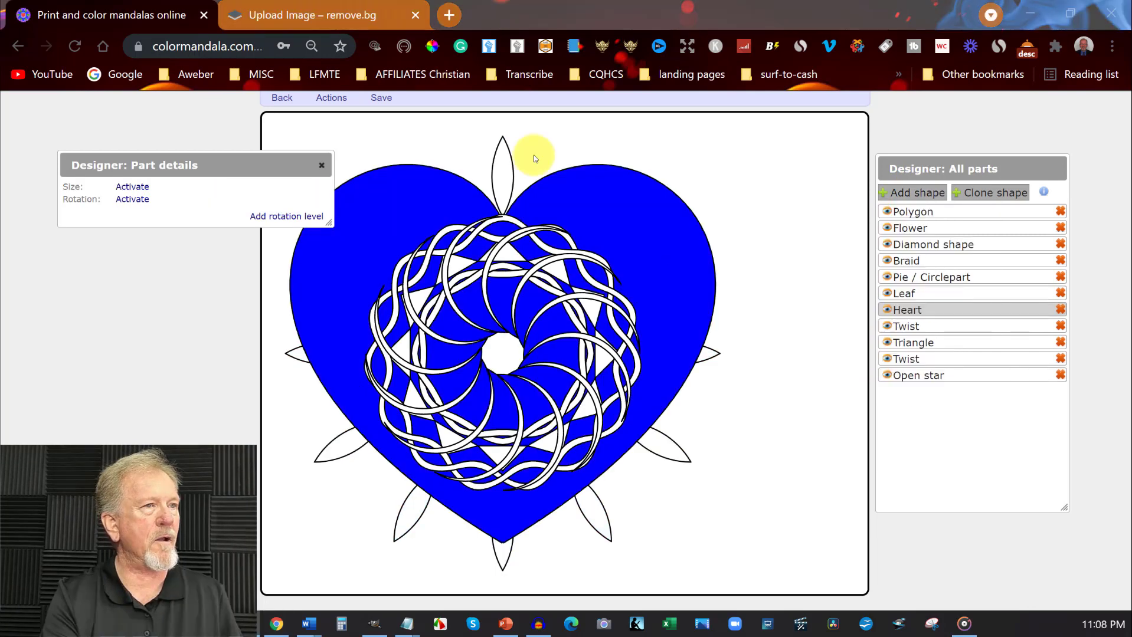
click(131, 187)
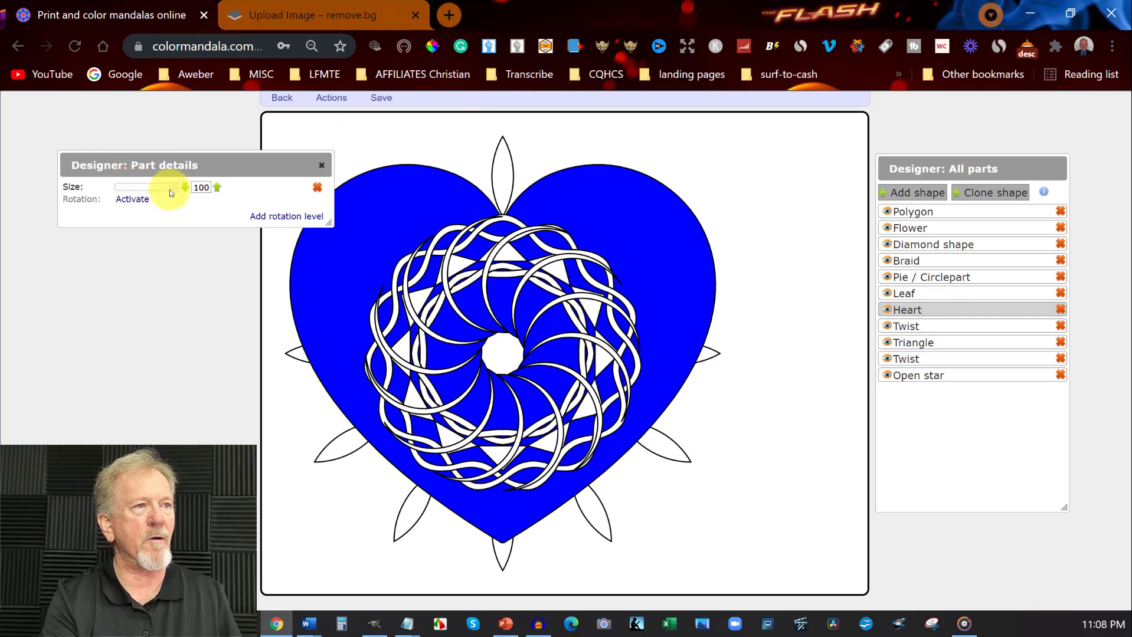
click(184, 188)
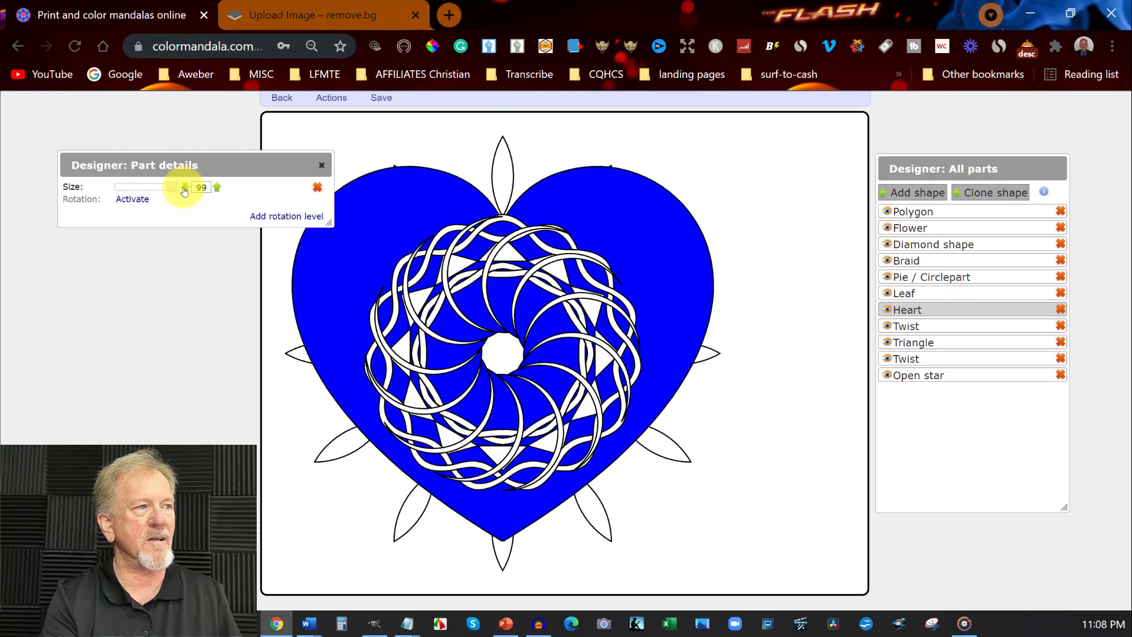
click(184, 188)
click(184, 188)
click(184, 188)
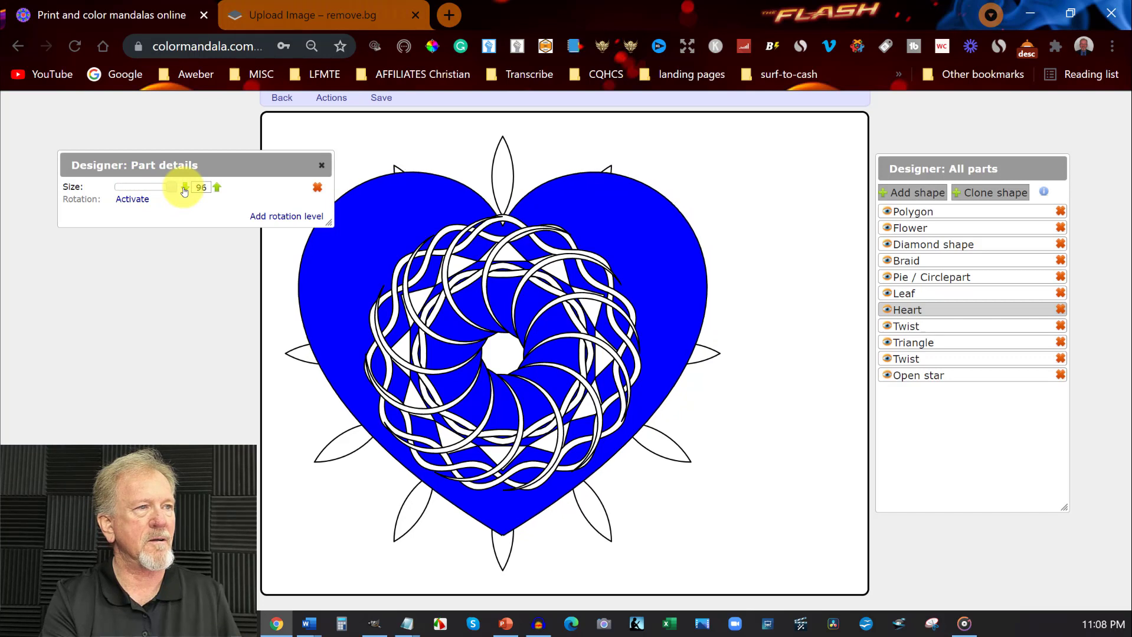
click(184, 188)
click(184, 188)
drag(170, 187, 131, 186)
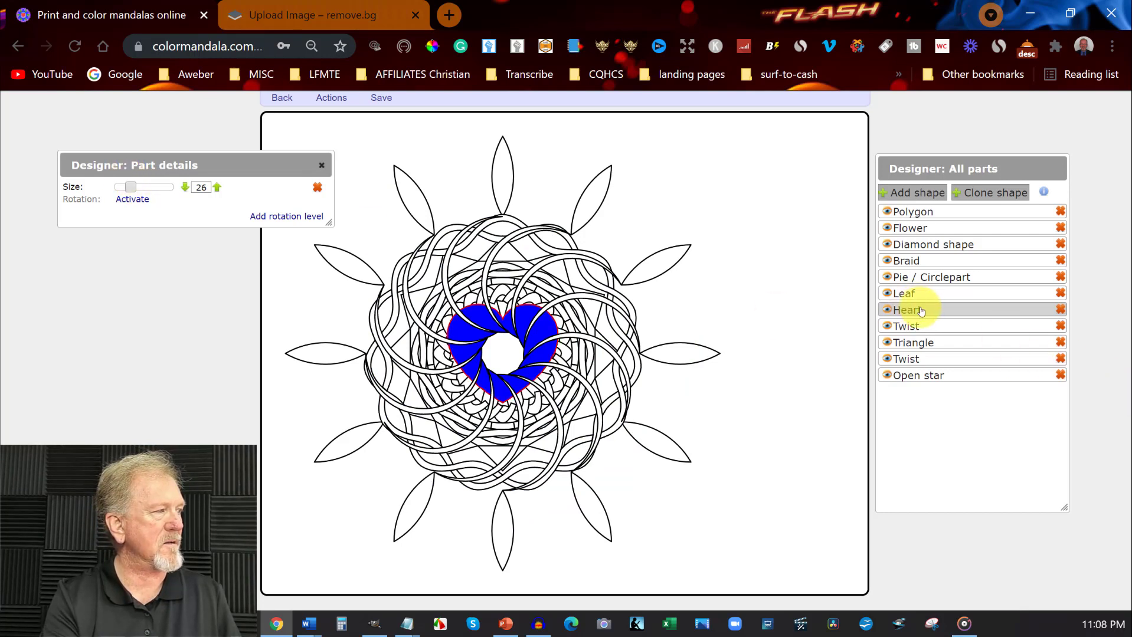
Bring the heart in front of all other parts, and give it a rotation level with 12 repeats
drag(905, 308, 925, 377)
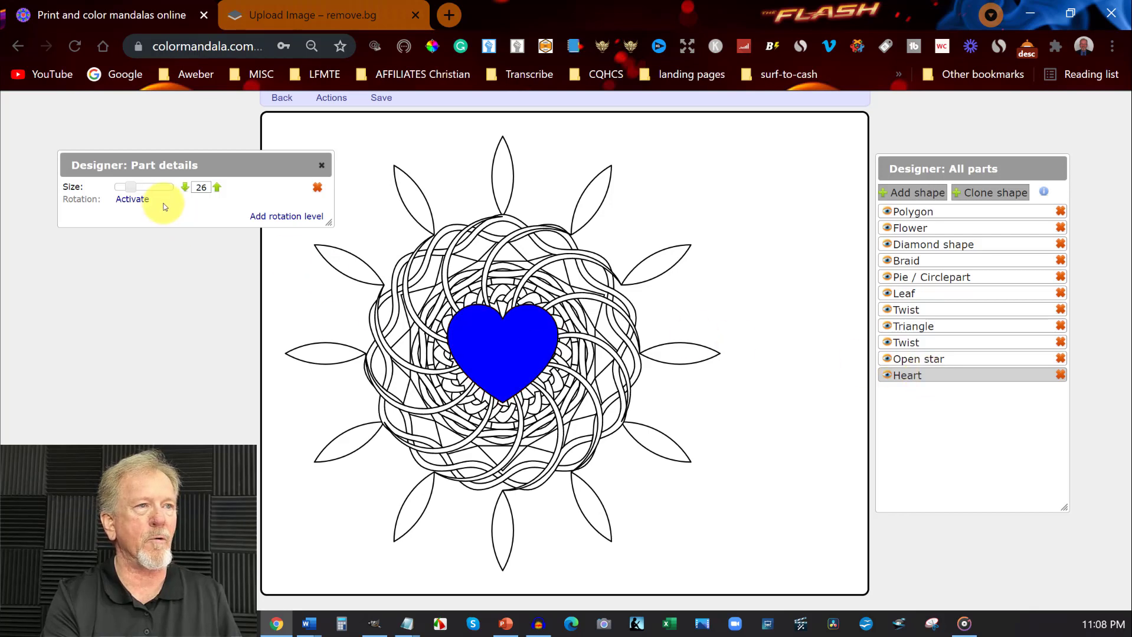
click(133, 201)
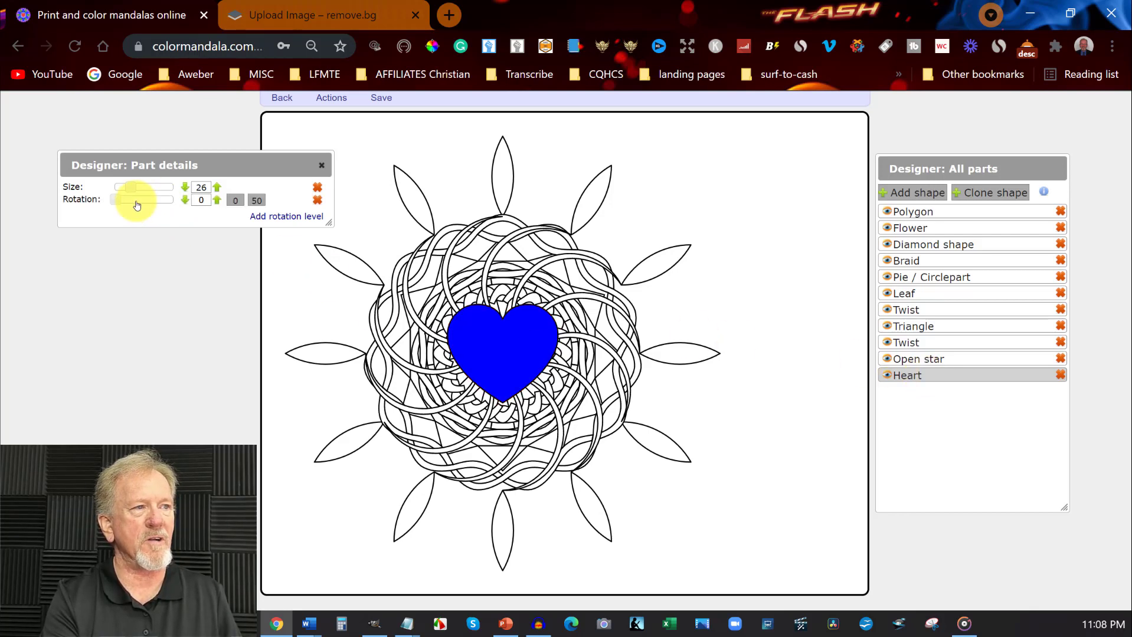
click(286, 217)
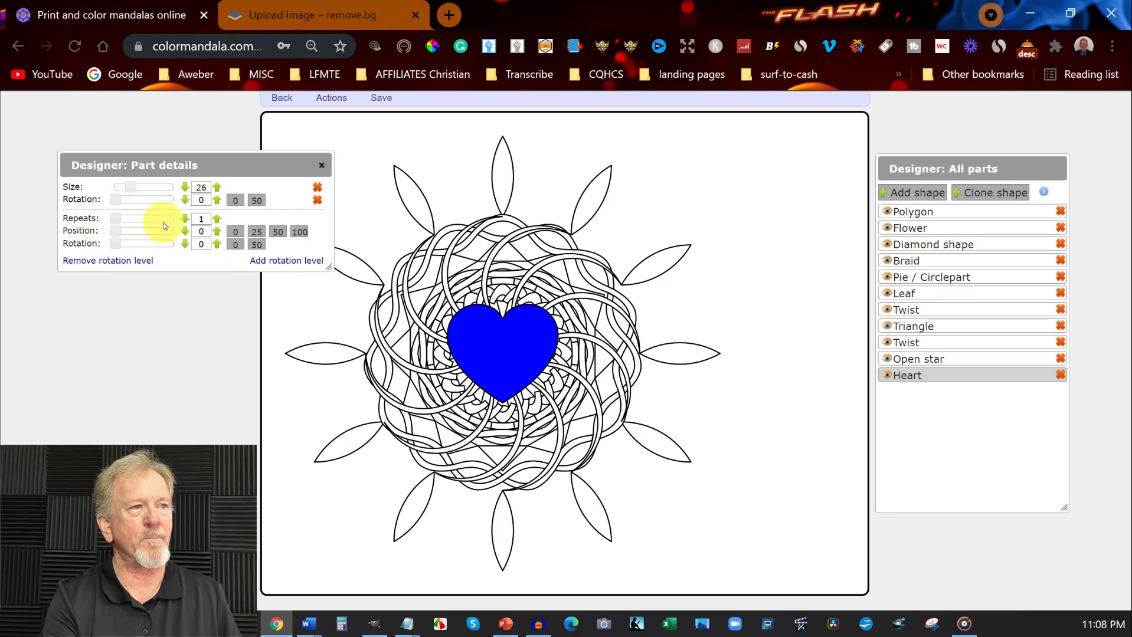
click(202, 218)
text(2)
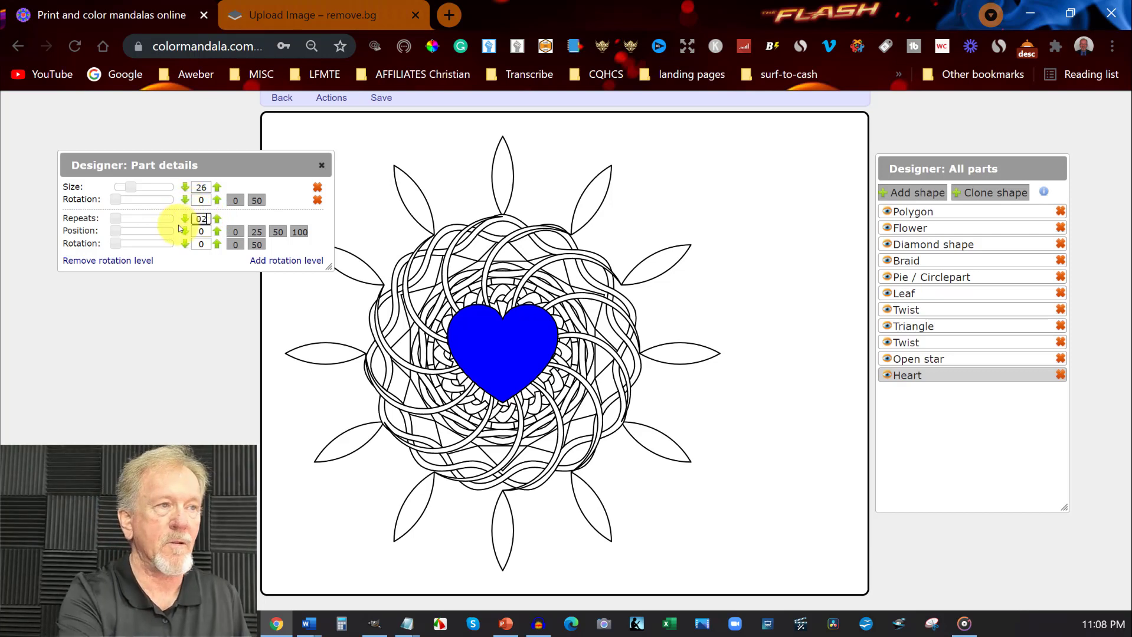
text(12)
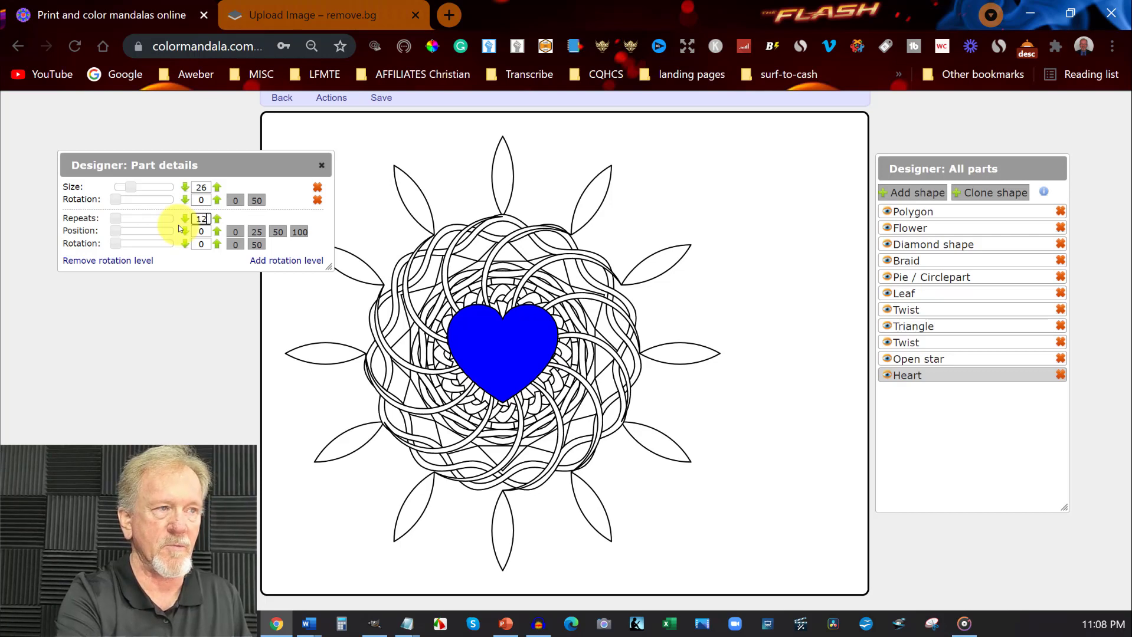
text(12)
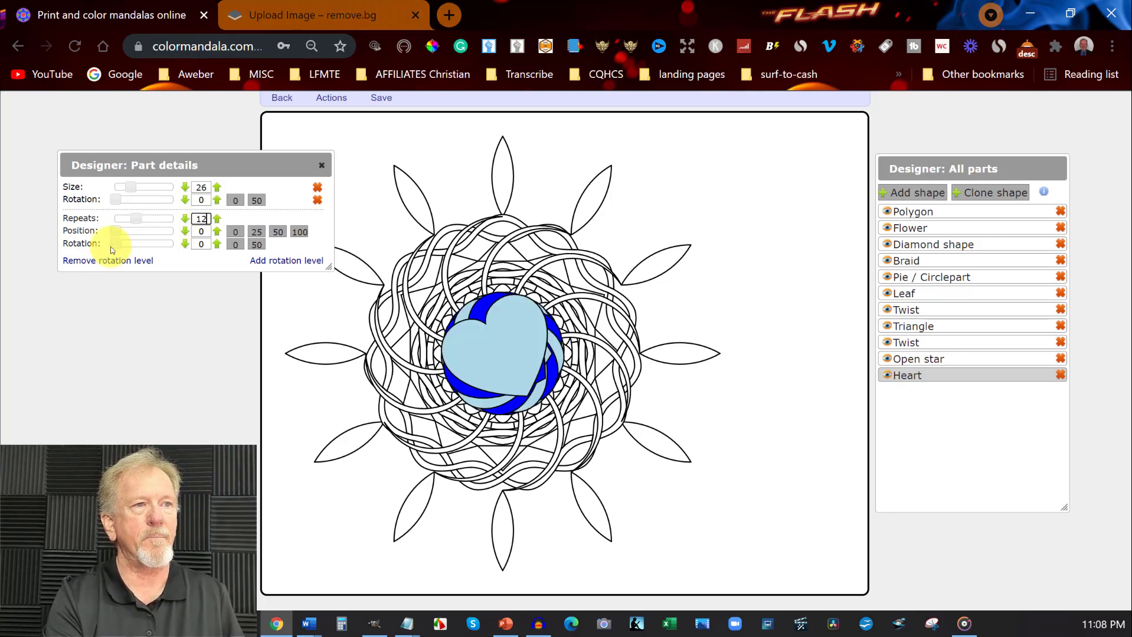
Reduce the hearts' Size to 10 and set their Position to 93 so they sit on the leaf tips
drag(116, 231, 136, 236)
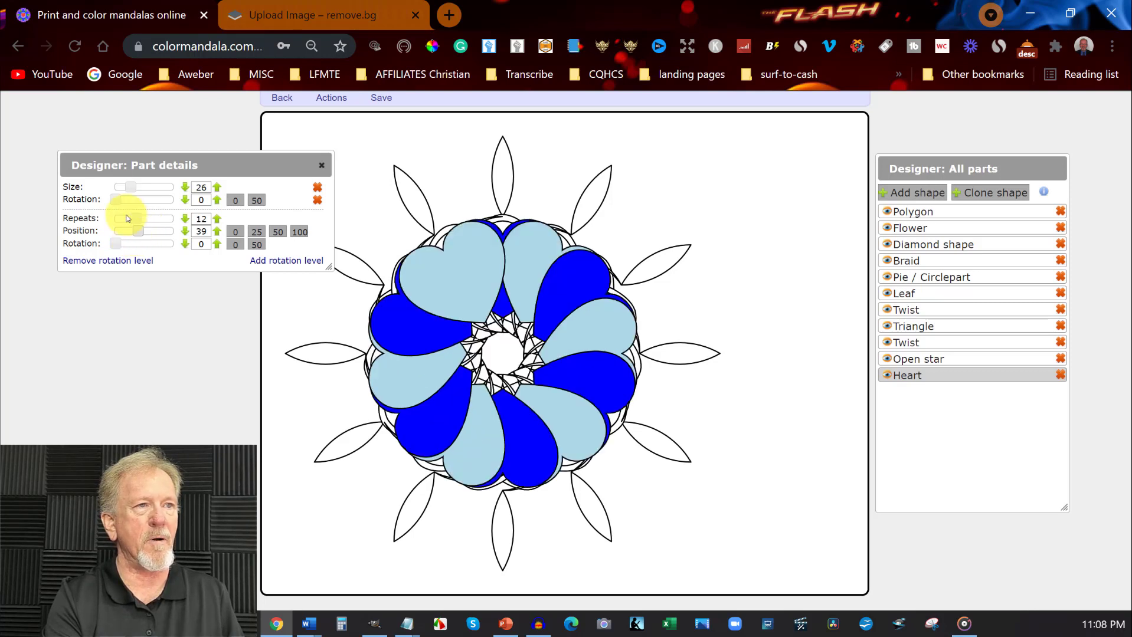
drag(133, 187, 127, 186)
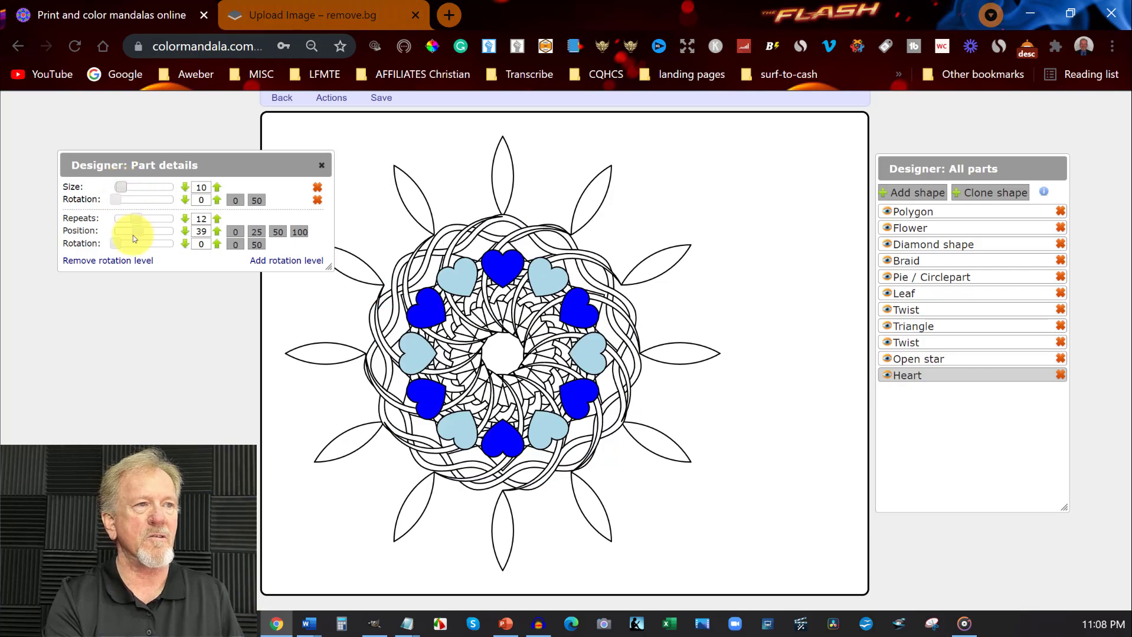
drag(135, 230, 171, 232)
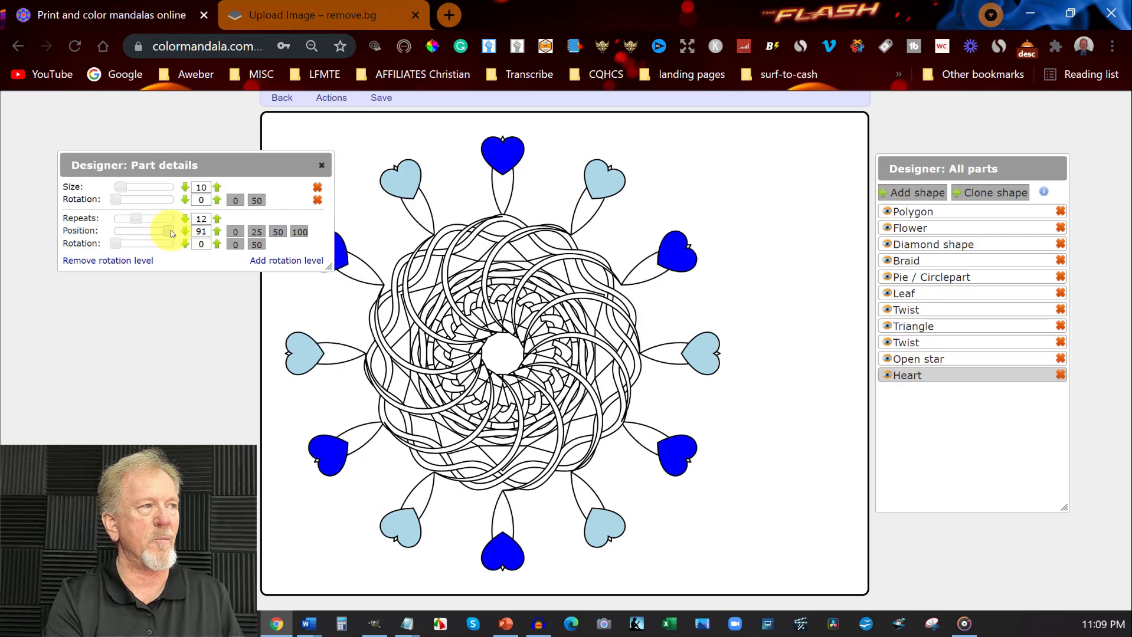
drag(171, 234, 175, 234)
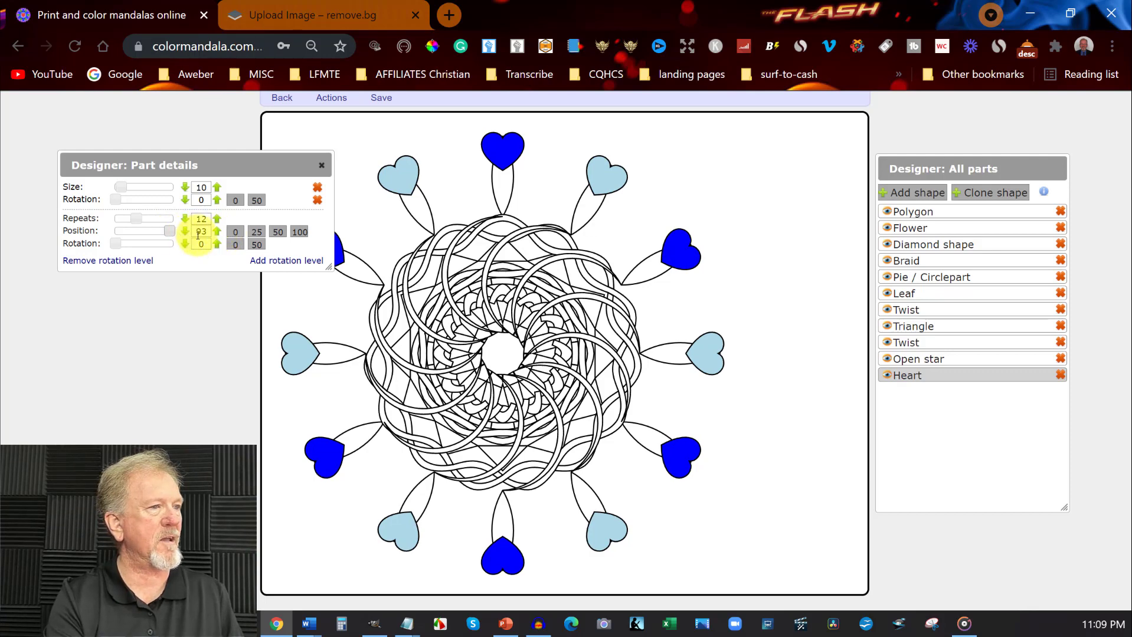
Add a braid around the mandala's outer edge and a twist with a Radius of 97
click(923, 193)
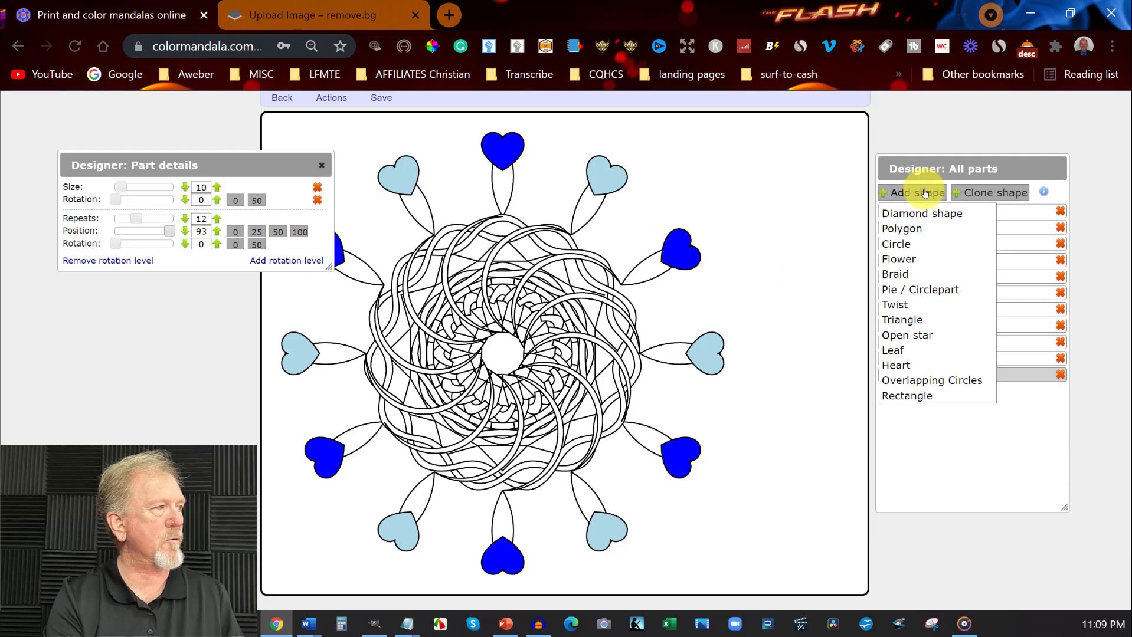
click(895, 274)
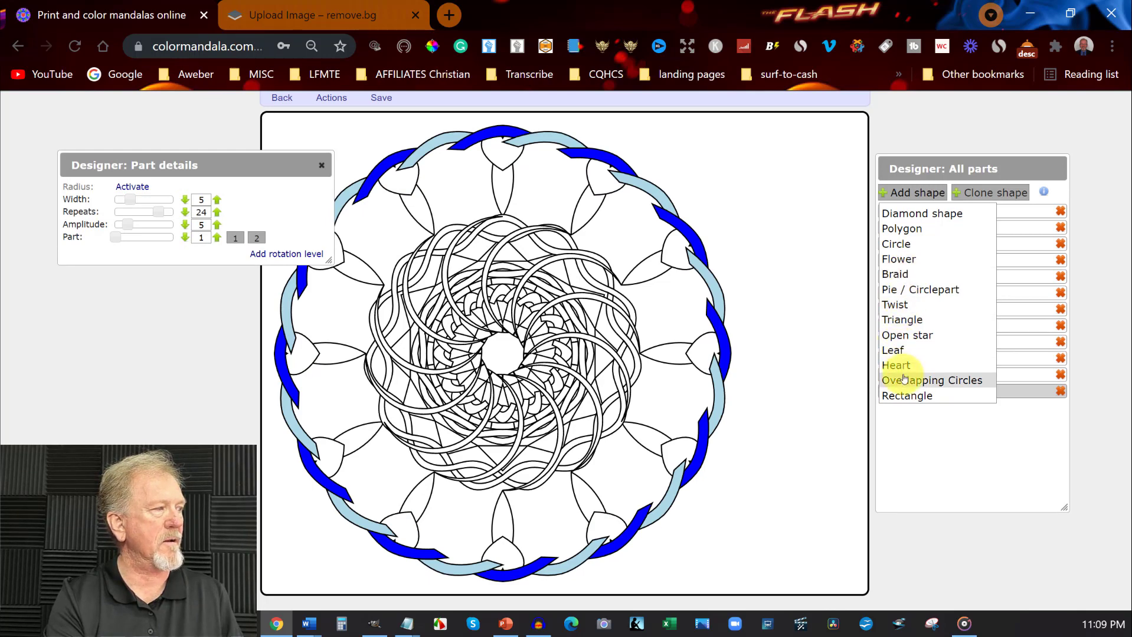
click(899, 305)
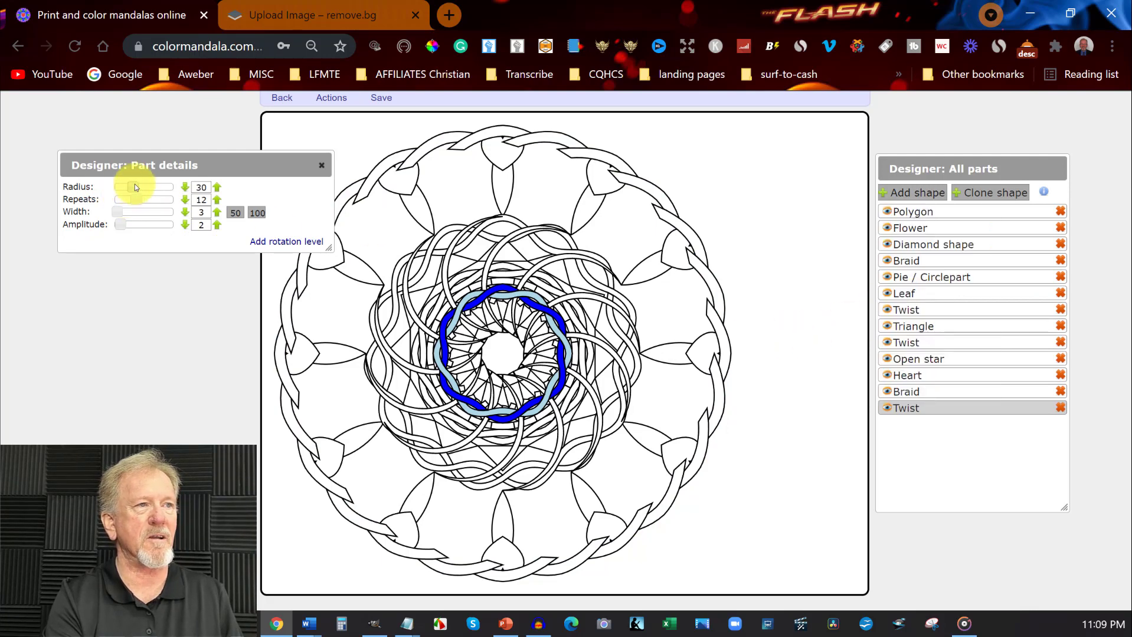
drag(135, 187, 172, 189)
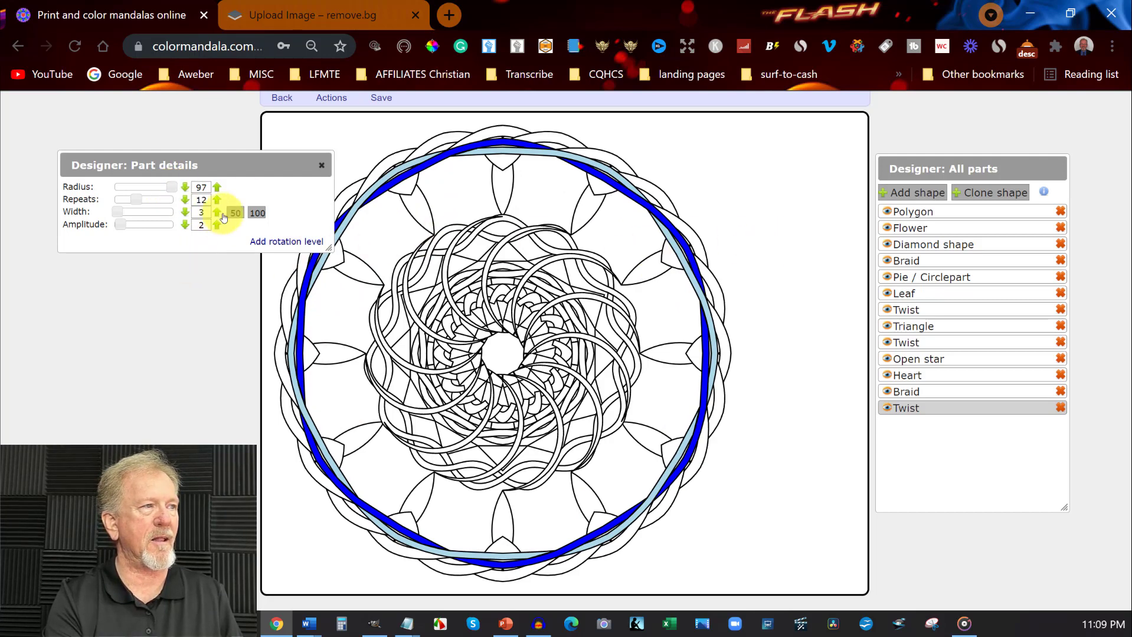
click(321, 166)
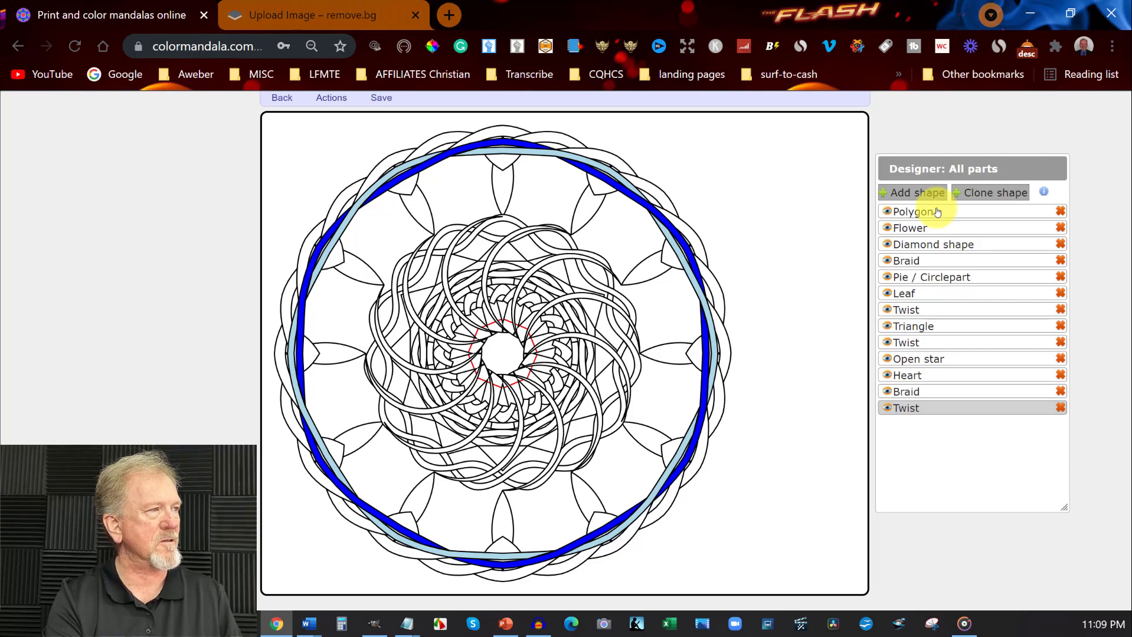
Clone the outer twist and set the copy's Repeats to 15 and Width to 5
click(903, 408)
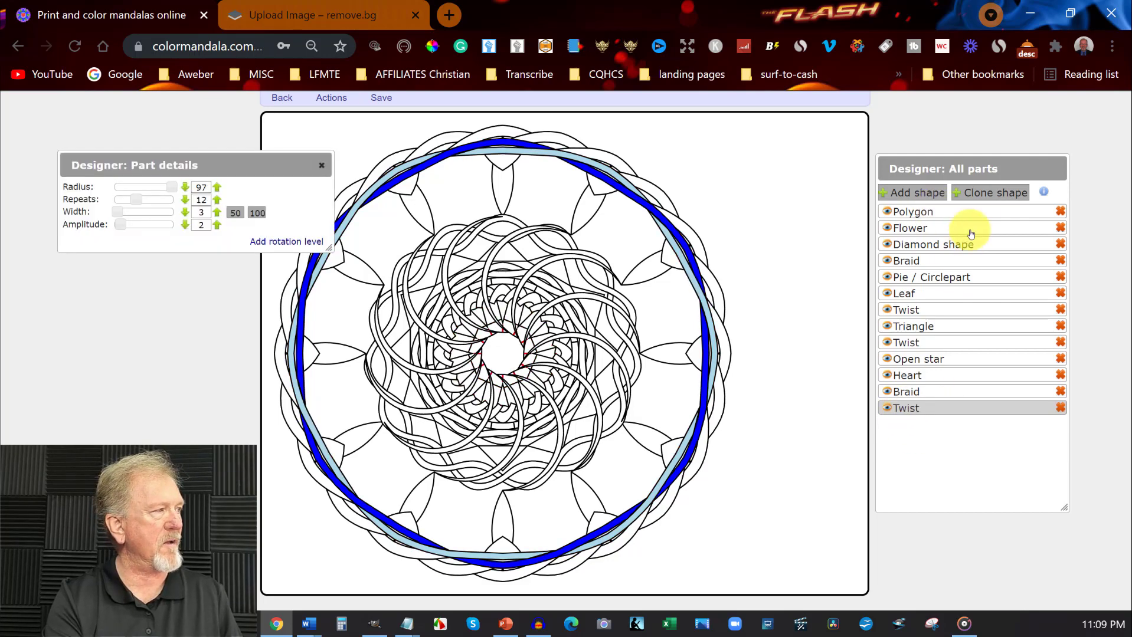
click(982, 196)
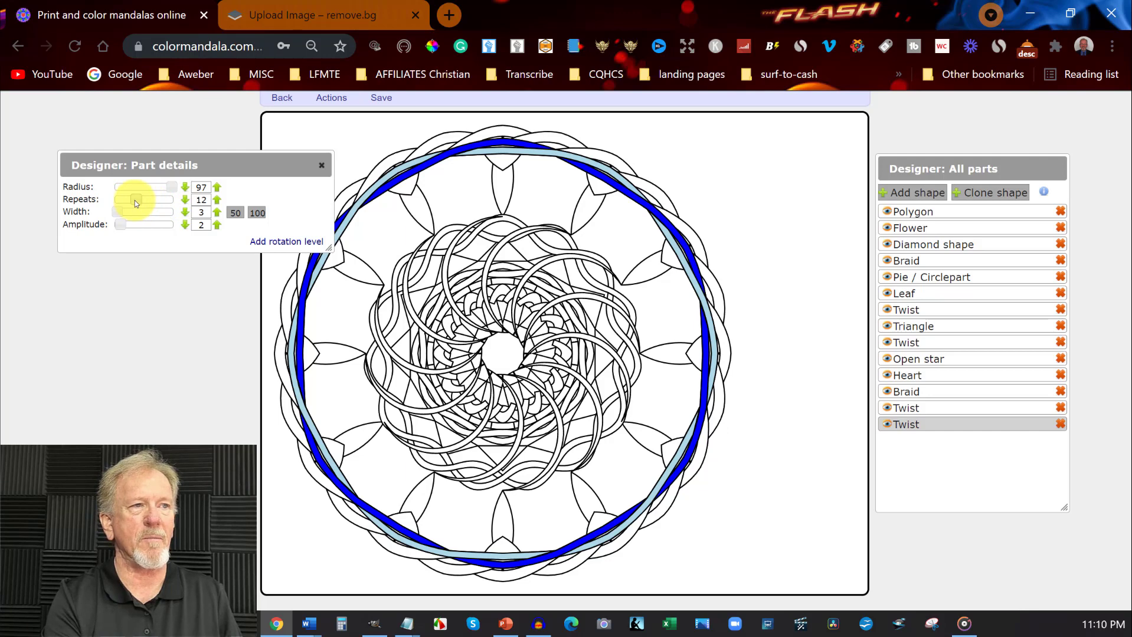
drag(135, 201, 121, 213)
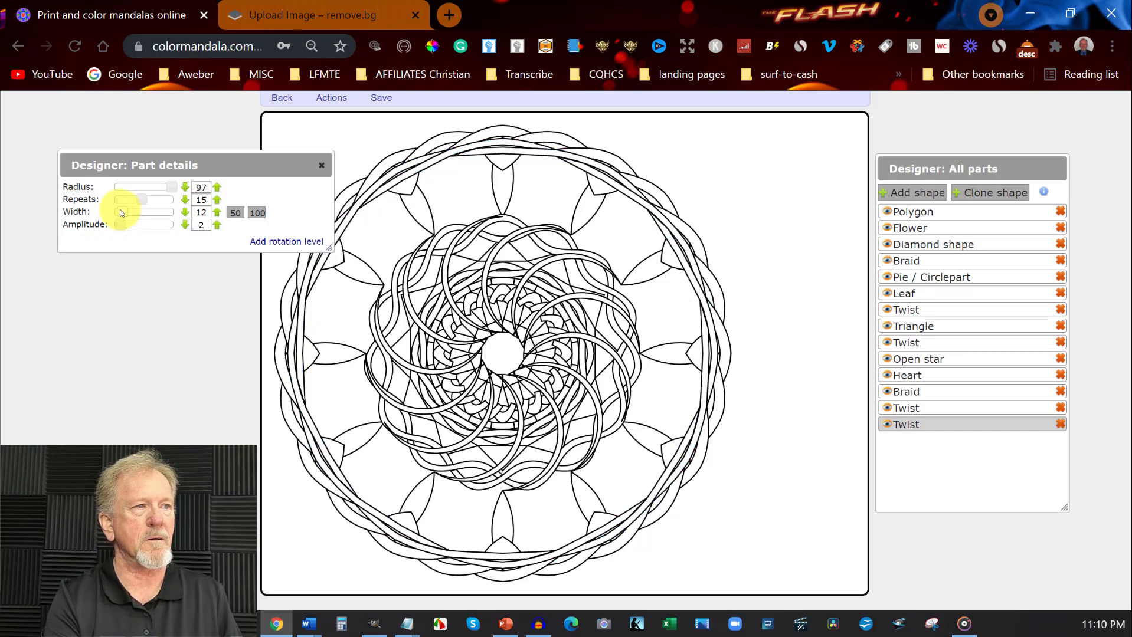
click(184, 214)
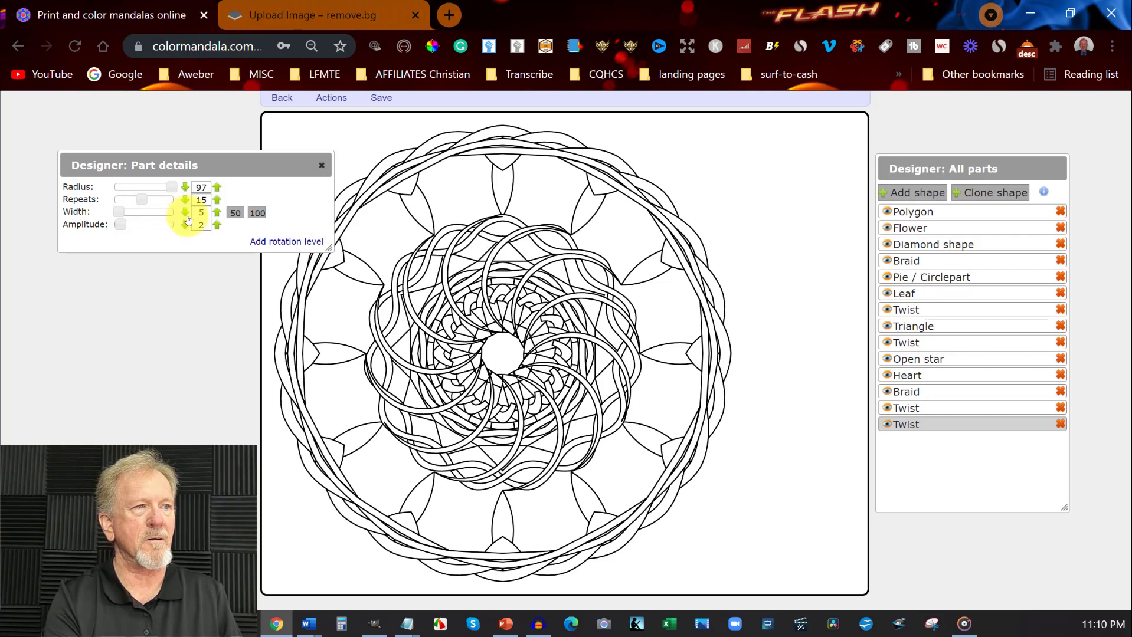
Raise the cloned twist's Amplitude to 14 for deeper waves around the outer edge
click(217, 224)
click(216, 225)
click(217, 225)
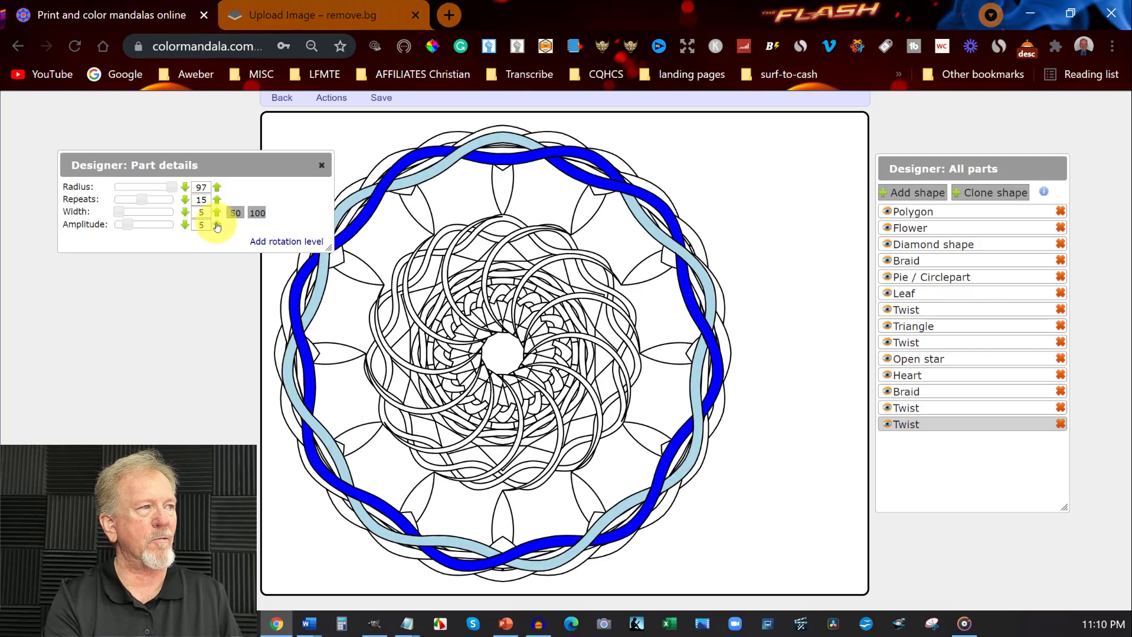
click(217, 225)
click(216, 224)
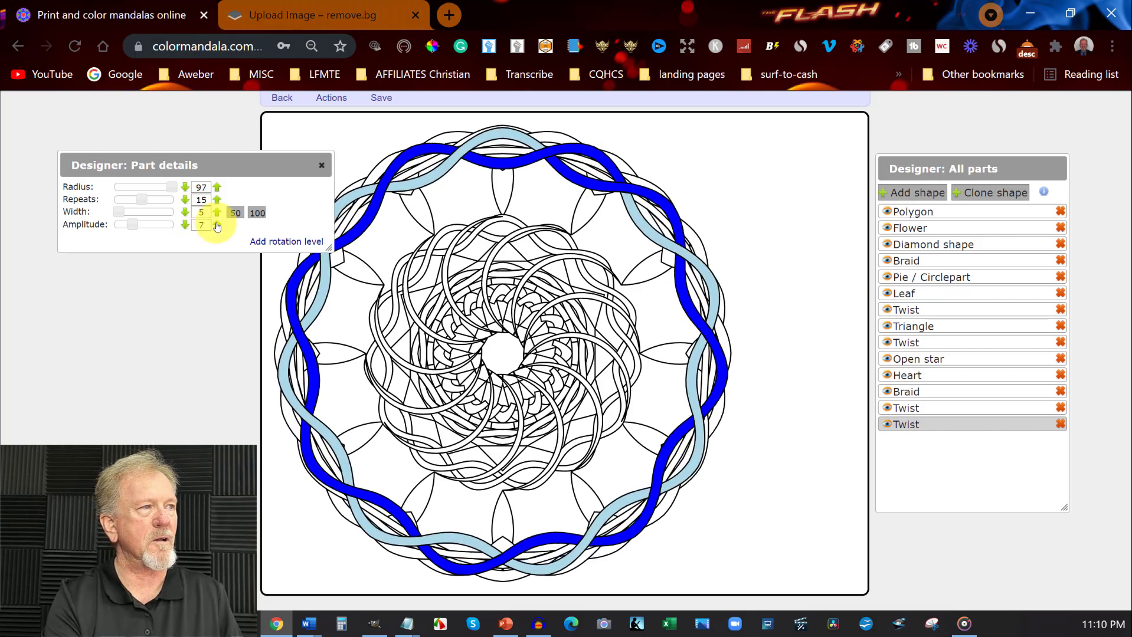
click(217, 224)
click(217, 225)
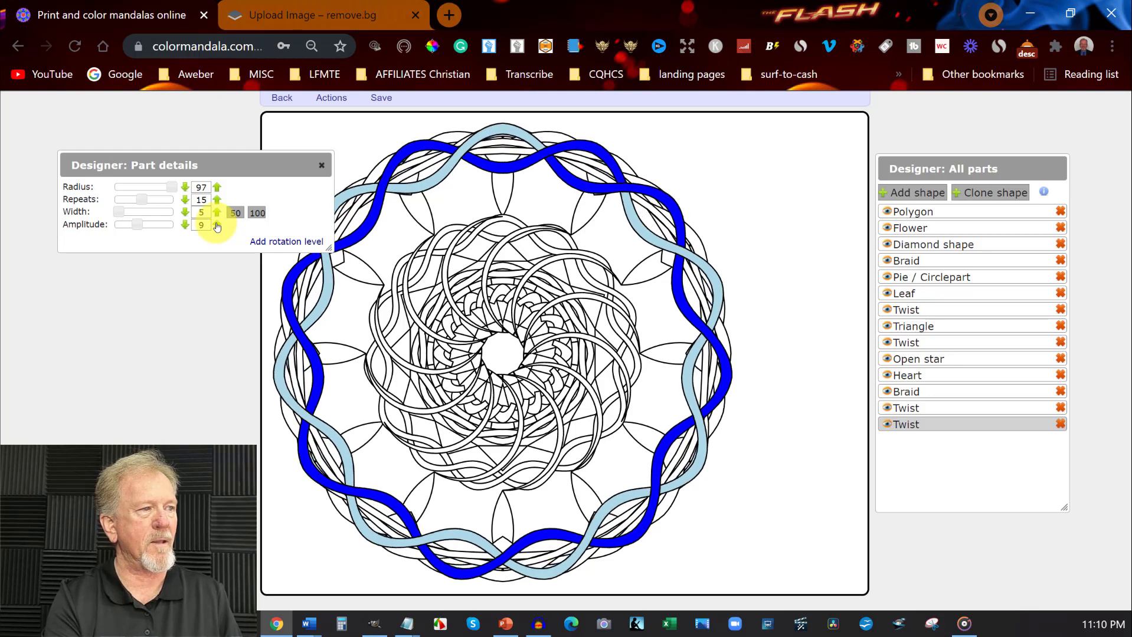
click(217, 225)
click(217, 225)
click(217, 225)
click(216, 225)
click(216, 224)
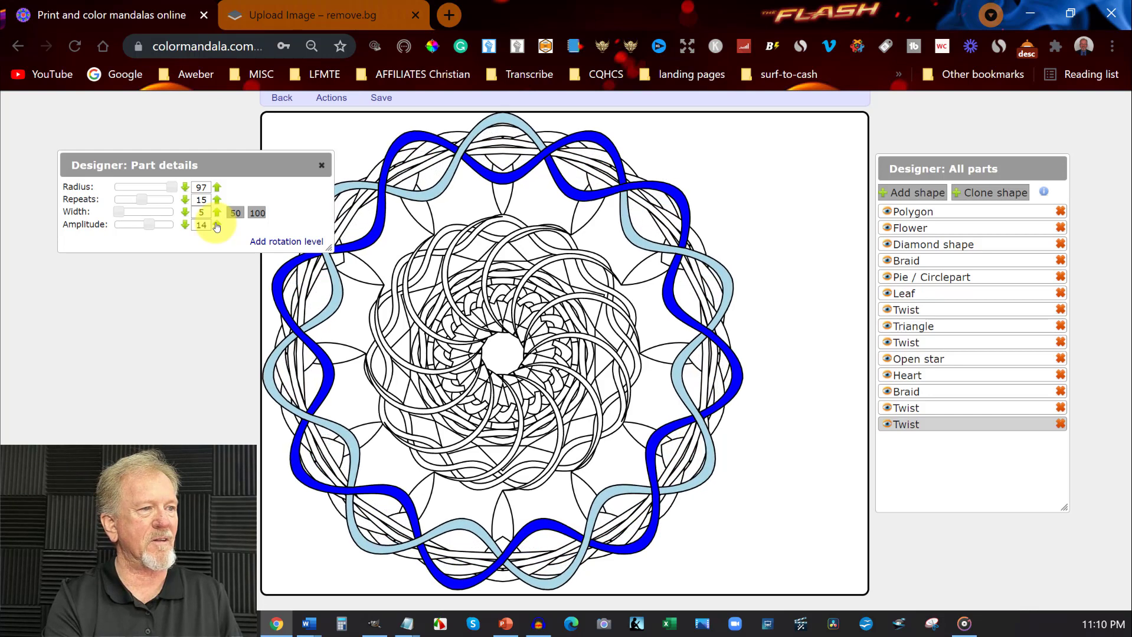
Lower the cloned outer twist's Amplitude to 11 for shallower waves
click(184, 226)
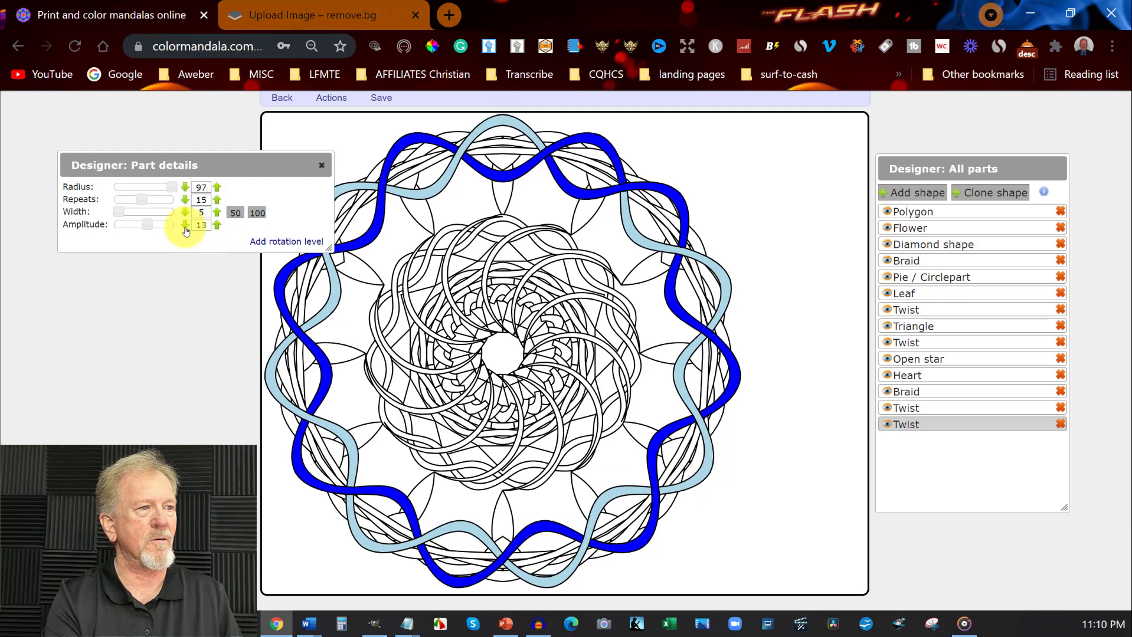
click(185, 226)
click(185, 226)
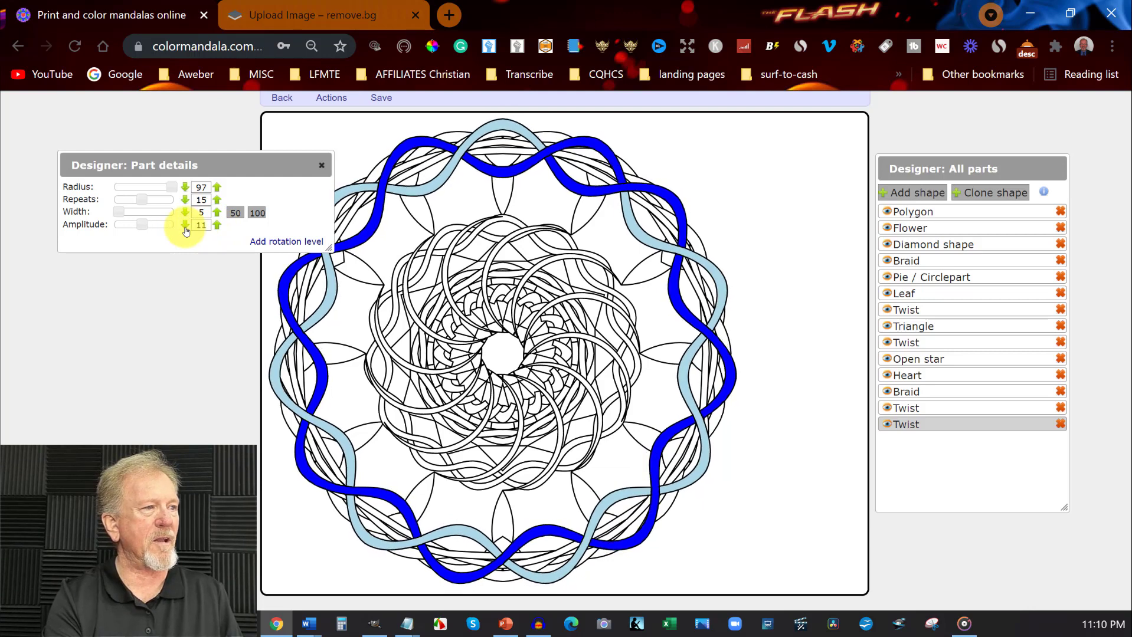
Reduce the cloned twist's Radius to 80 and move the part details window clear of the mandala
click(186, 188)
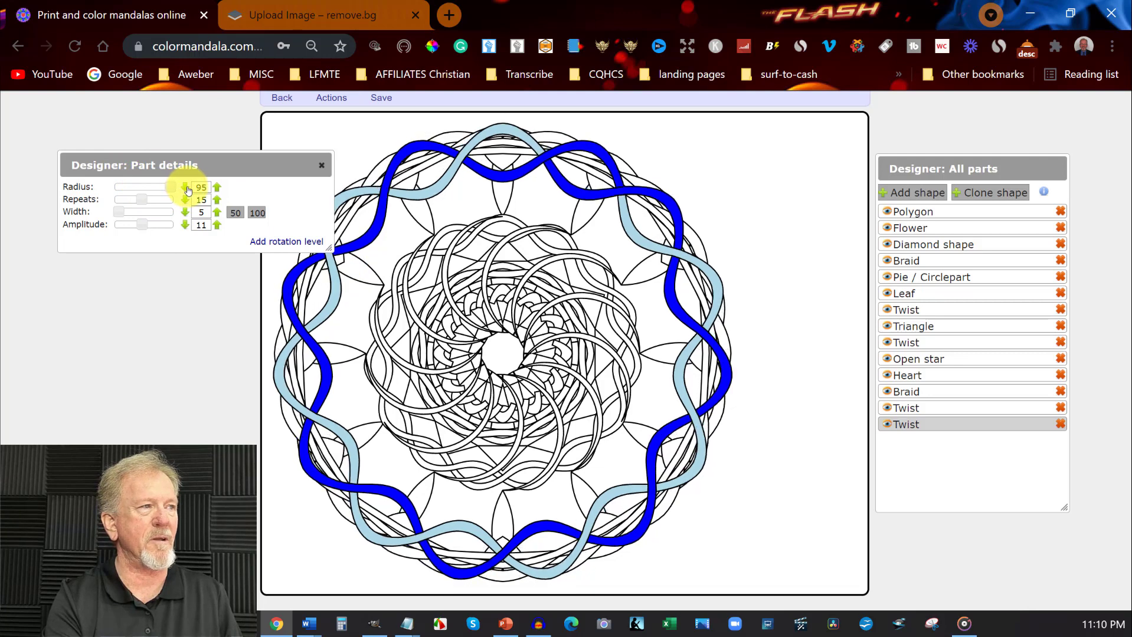
click(185, 188)
click(186, 188)
click(186, 189)
click(186, 188)
click(185, 188)
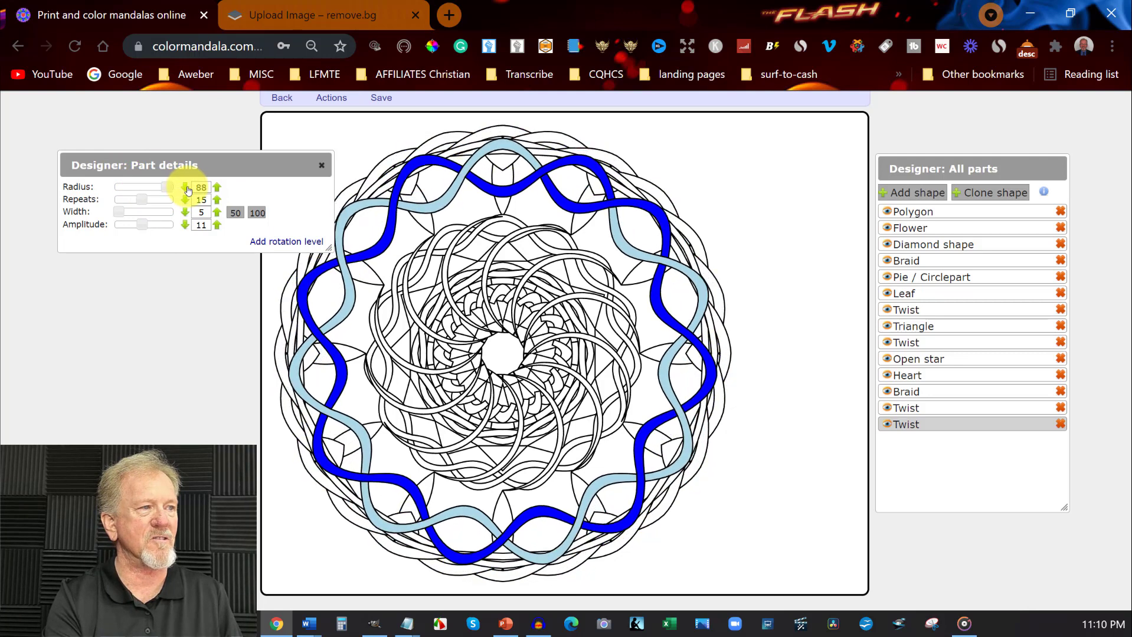
click(186, 188)
click(186, 188)
click(186, 188)
click(186, 189)
click(186, 189)
click(186, 189)
click(186, 189)
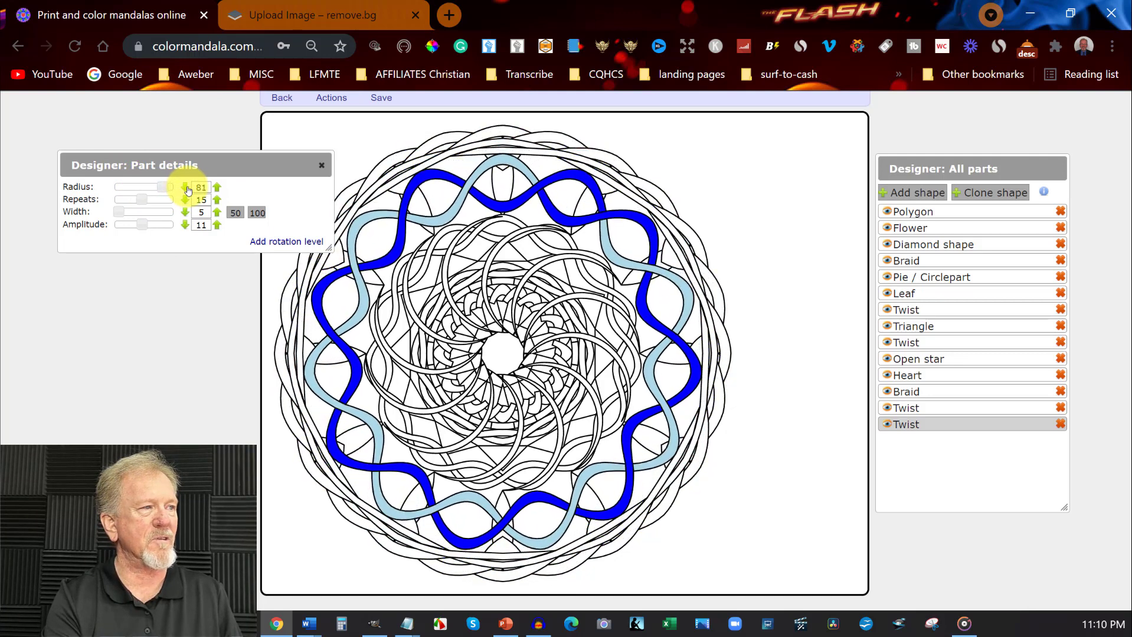
click(186, 188)
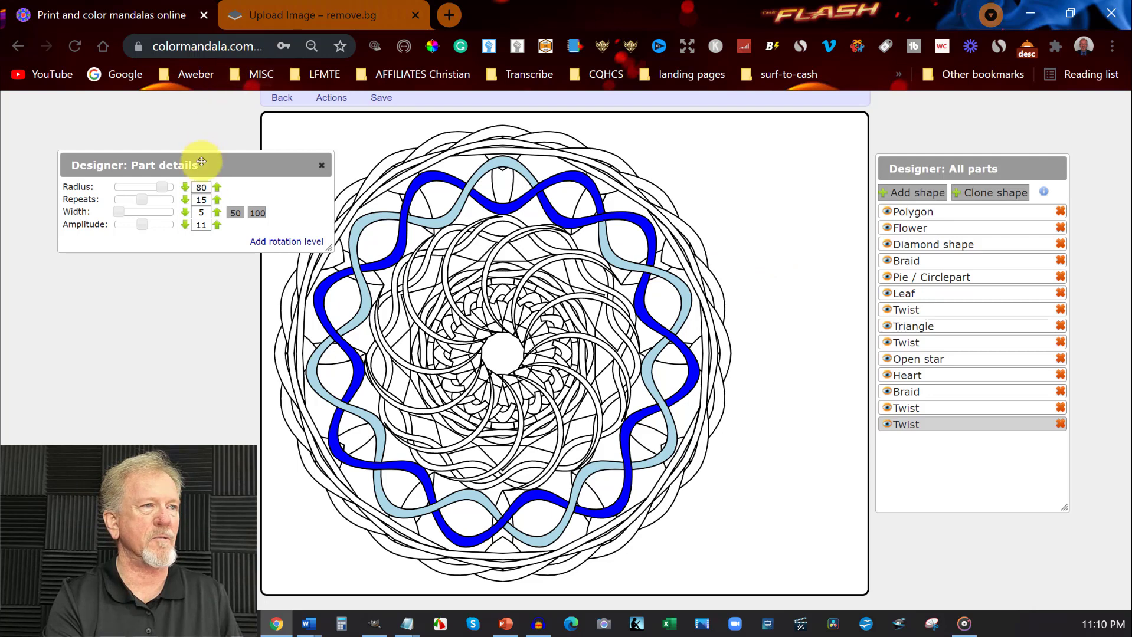
drag(200, 167, 141, 165)
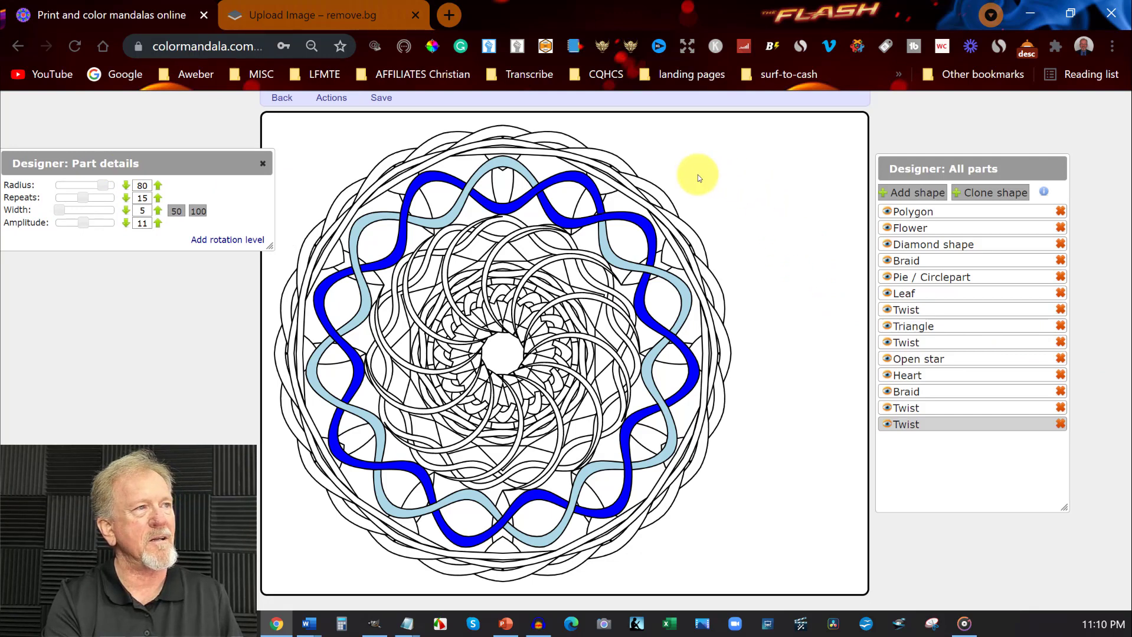
Download the finished mandala as a JPEG named "mandala 3" in the coloring-book folder
mouse_move(328, 101)
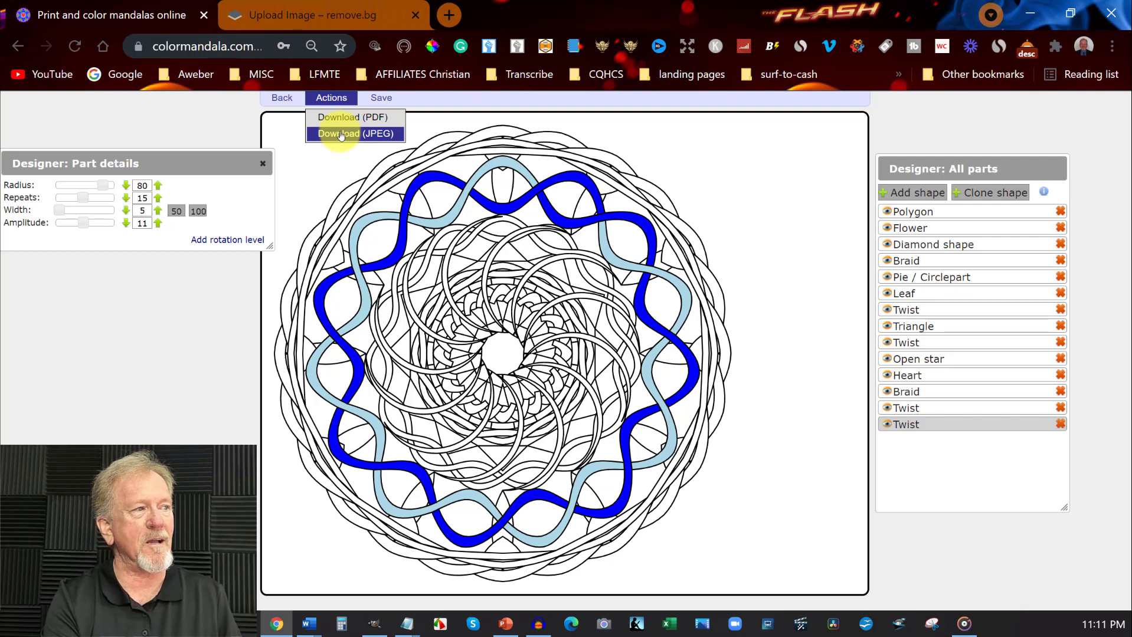
click(340, 134)
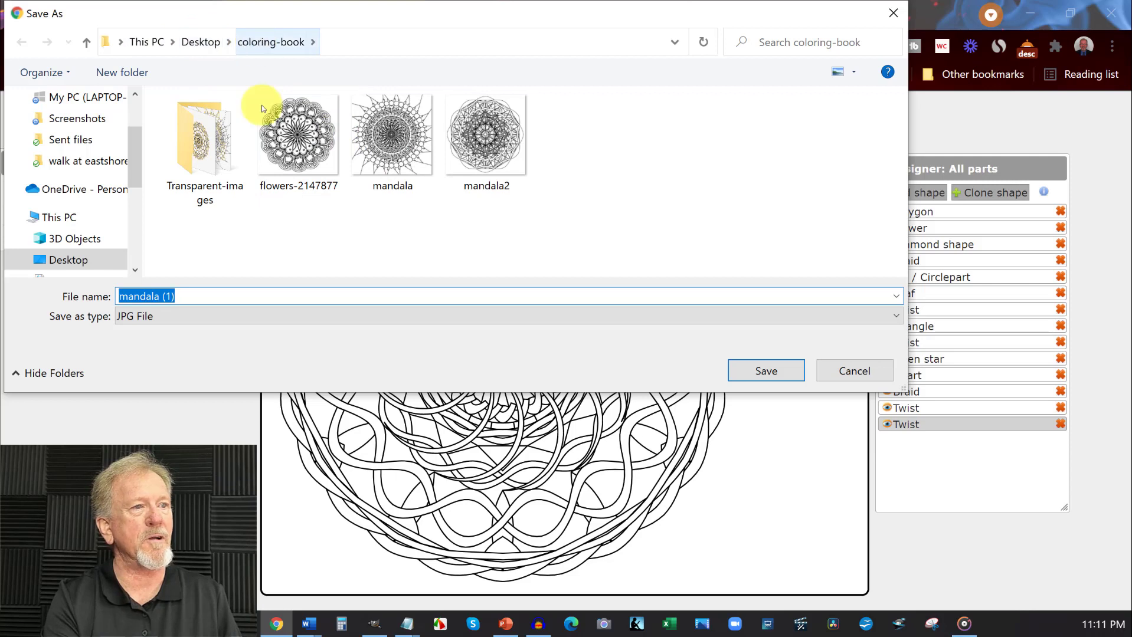
click(235, 298)
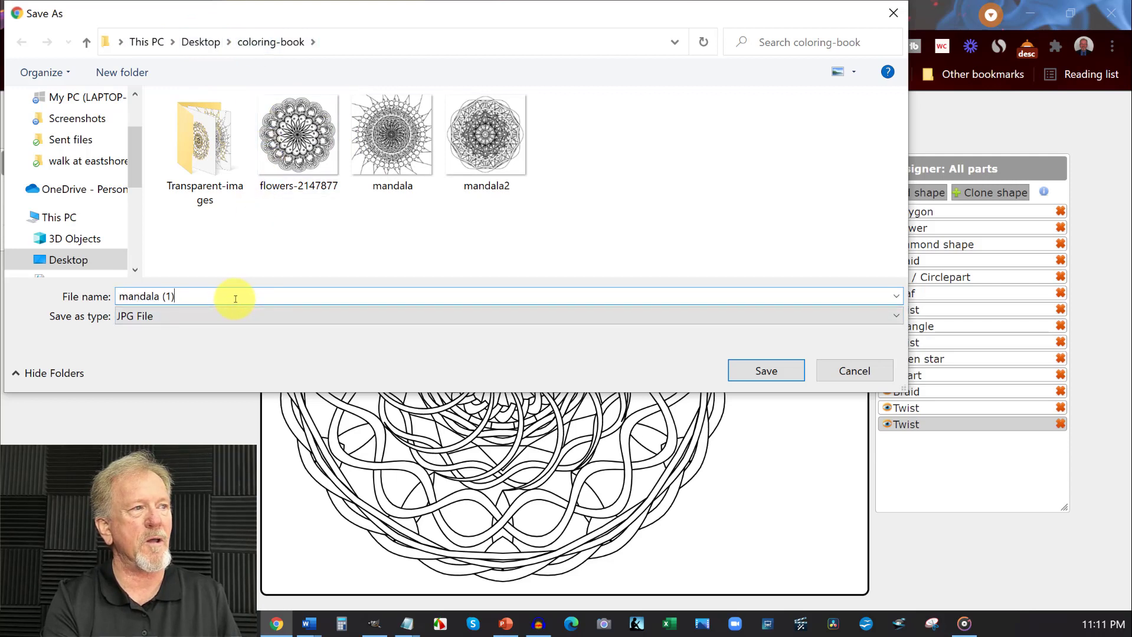
drag(174, 298, 165, 298)
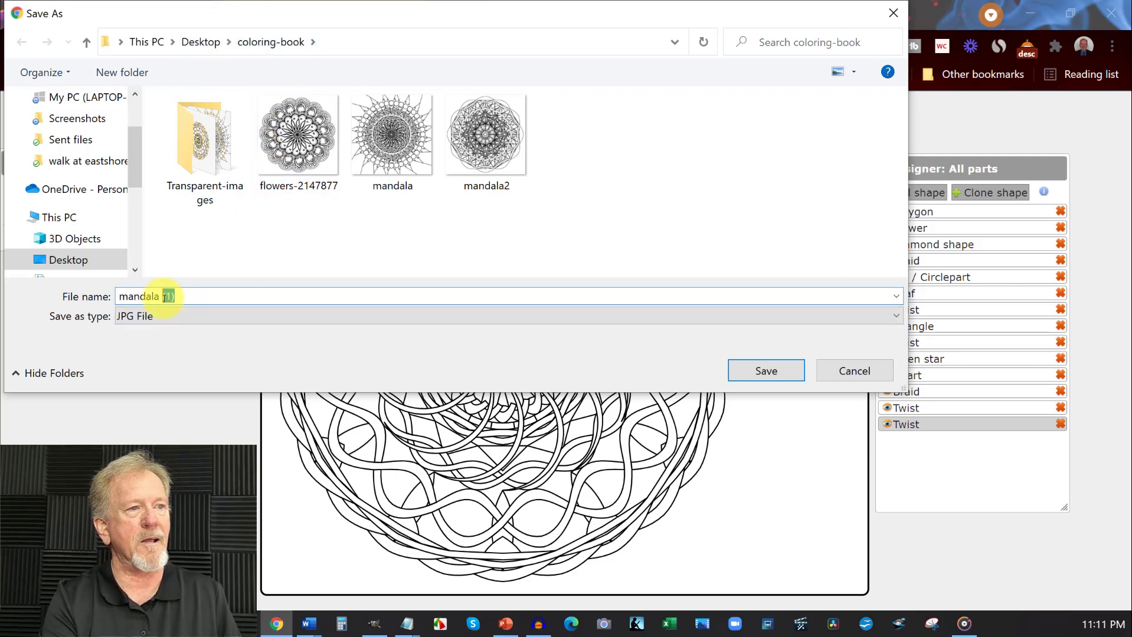
text(3)
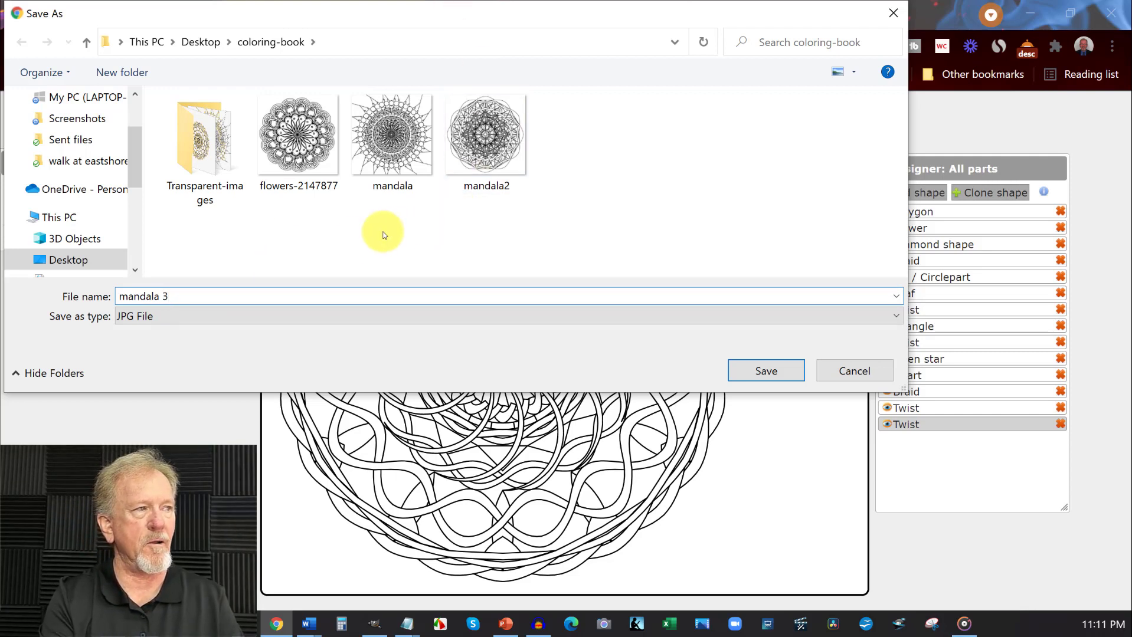
click(767, 372)
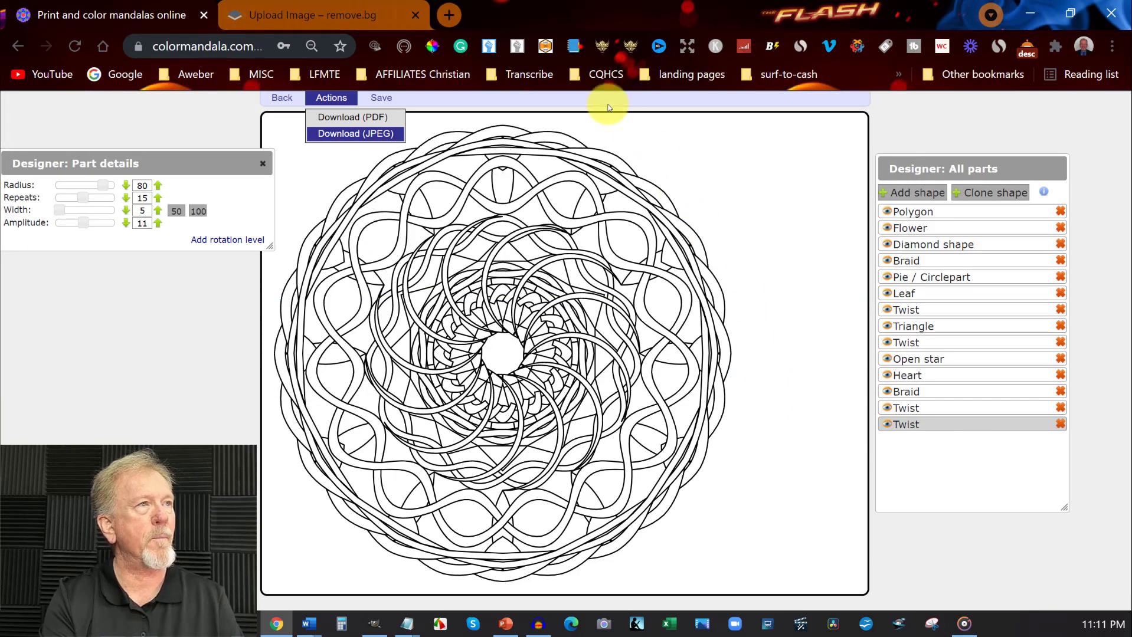
Switch to remove.bg and upload the "mandala 3" image for background removal
click(283, 16)
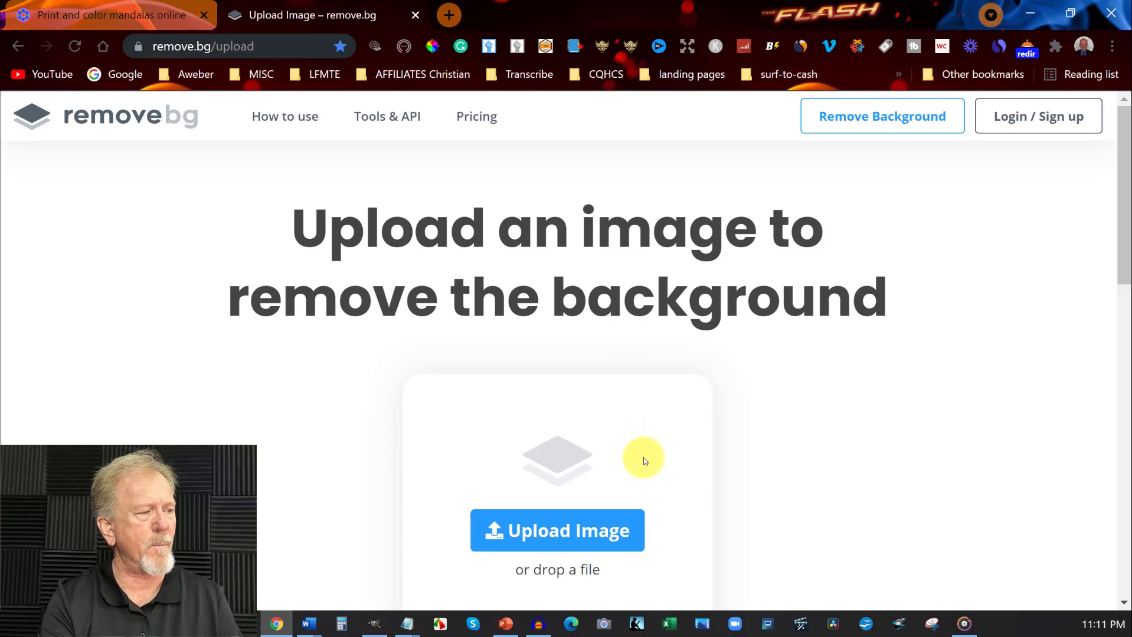
click(548, 535)
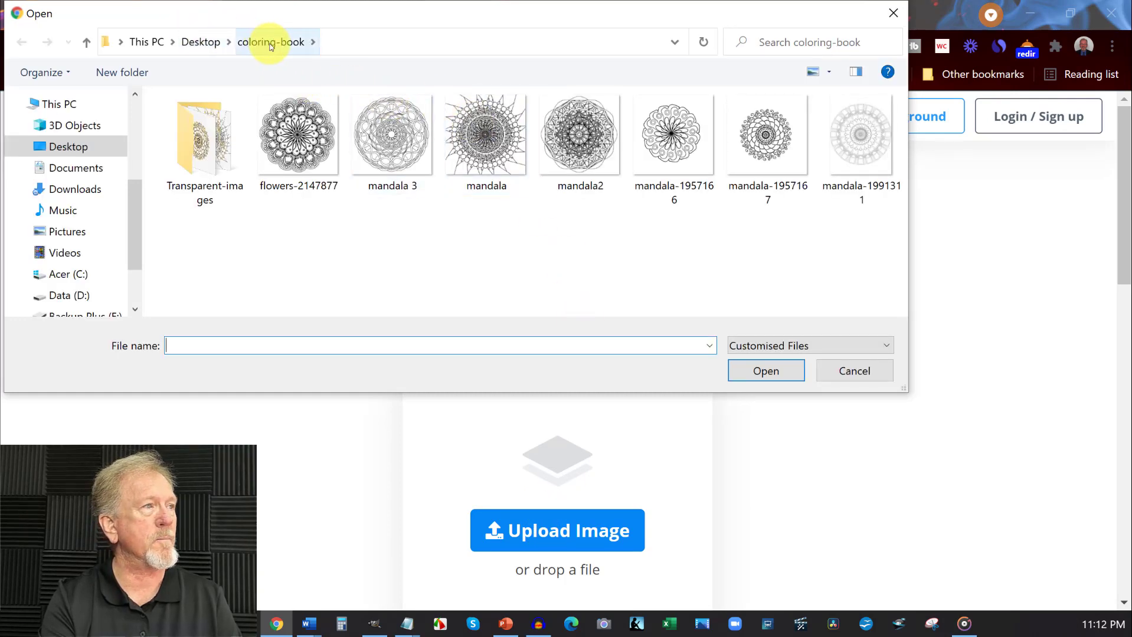
click(400, 136)
double_click(400, 136)
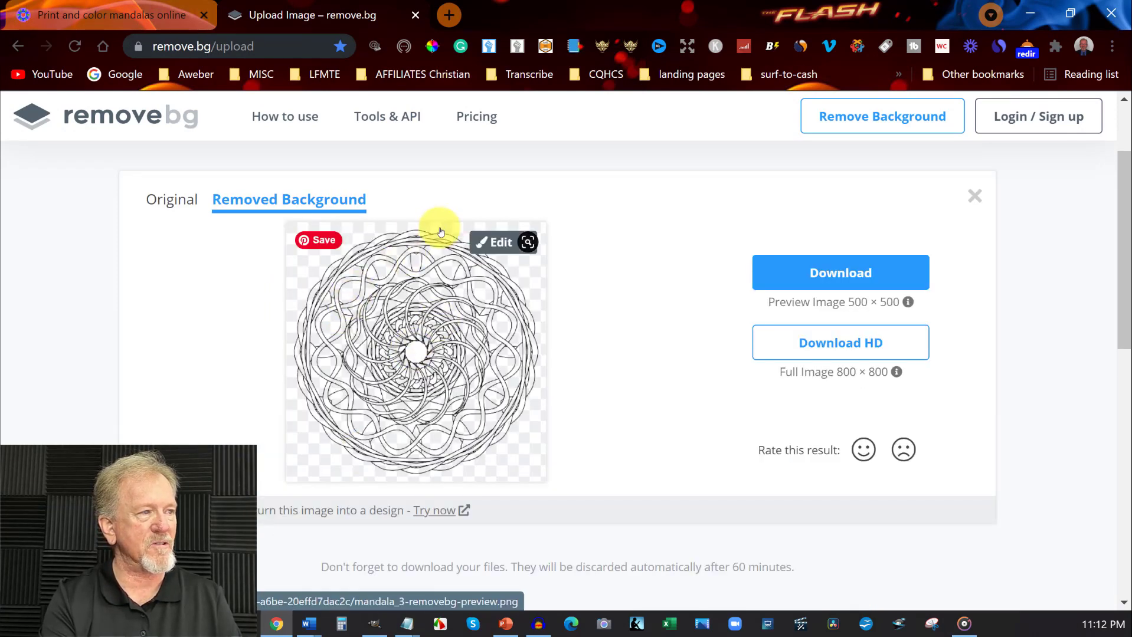
Download the 500 × 500 background-free preview into the Transparent-images folder as mandala_3-removebg-preview, allowing the move out of Dropbox
click(837, 271)
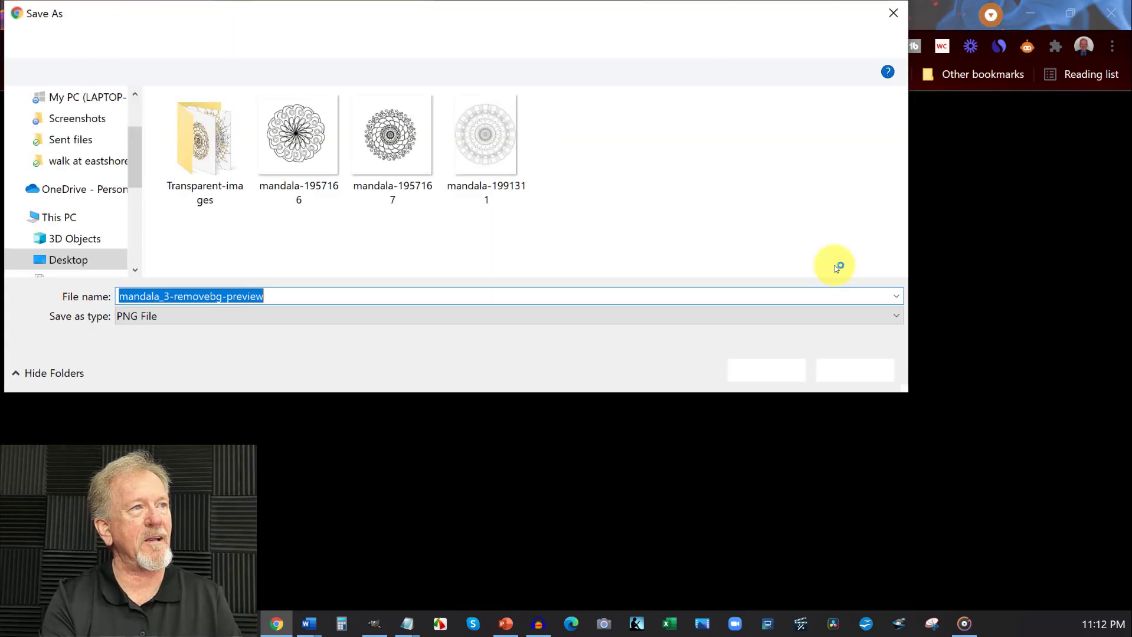
click(199, 140)
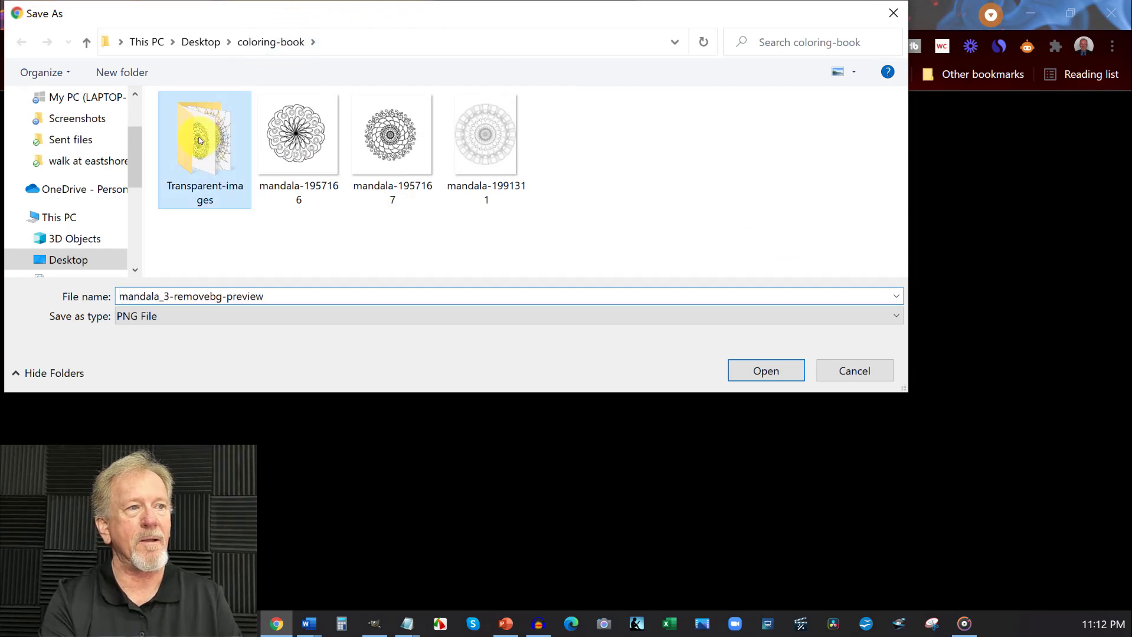
double_click(199, 140)
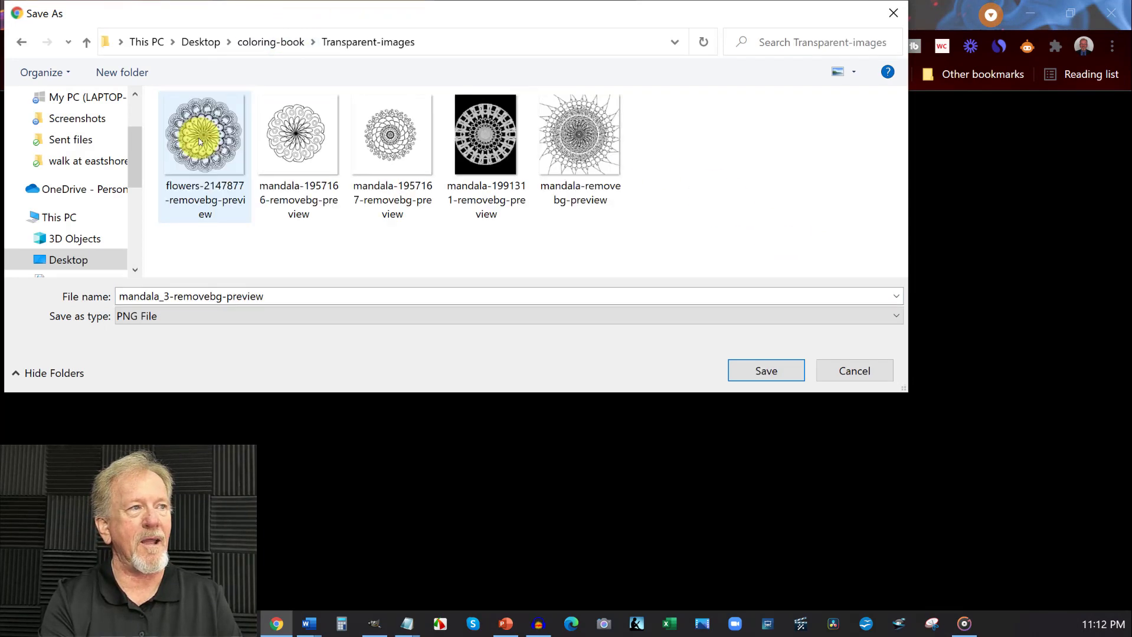
click(776, 371)
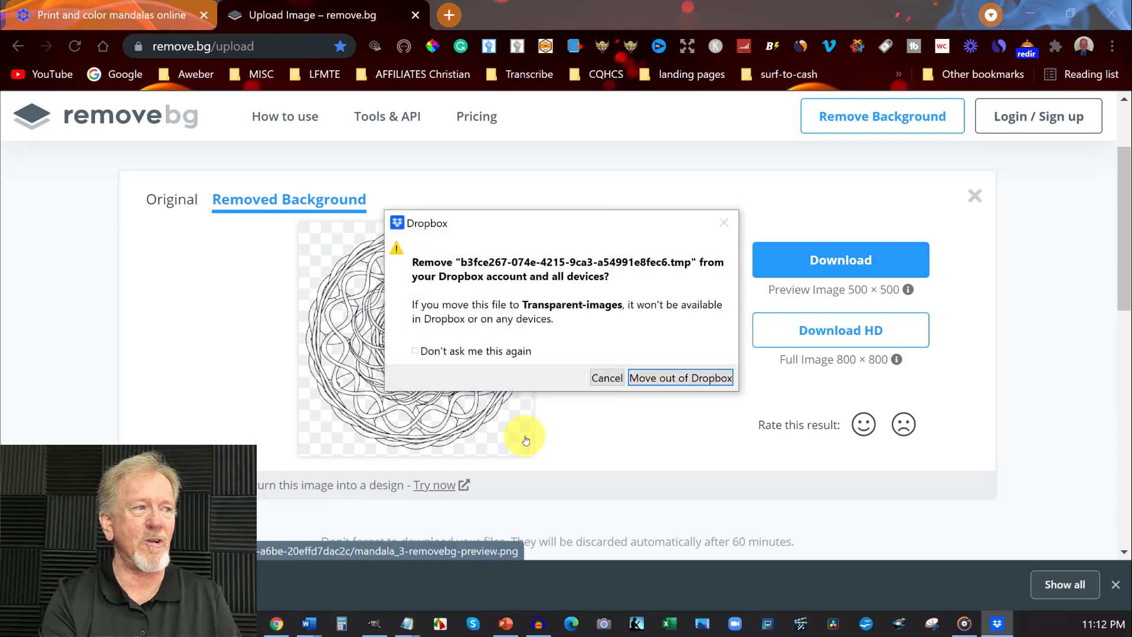
click(680, 377)
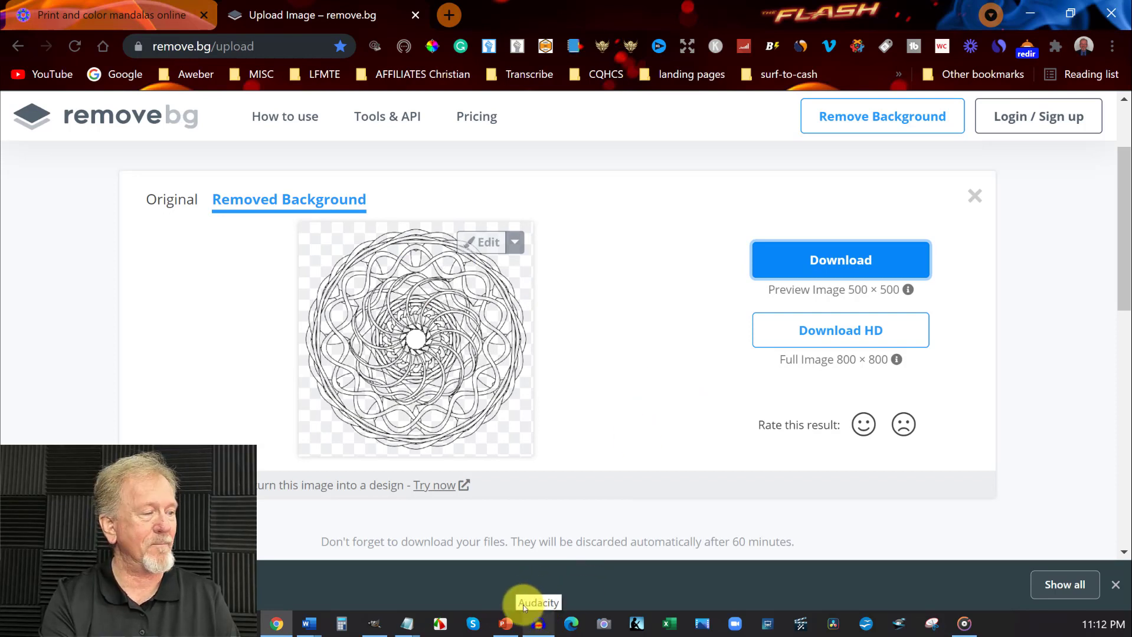
Switch to PowerPoint, create a blank presentation and apply the Blank layout to its first slide
click(506, 622)
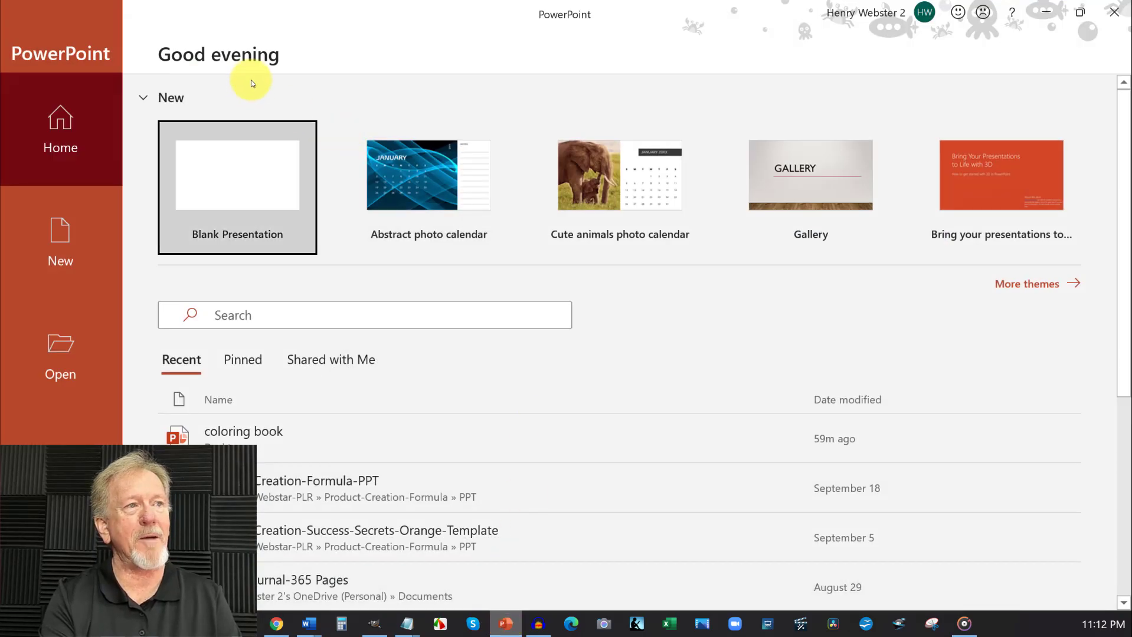
click(238, 177)
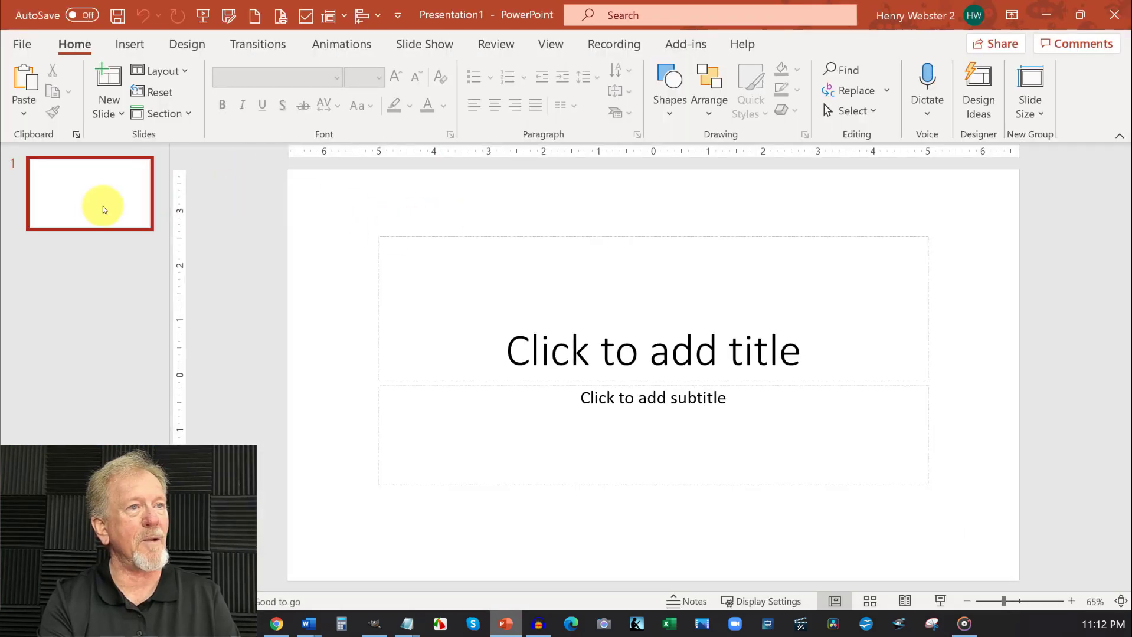
right_click(66, 200)
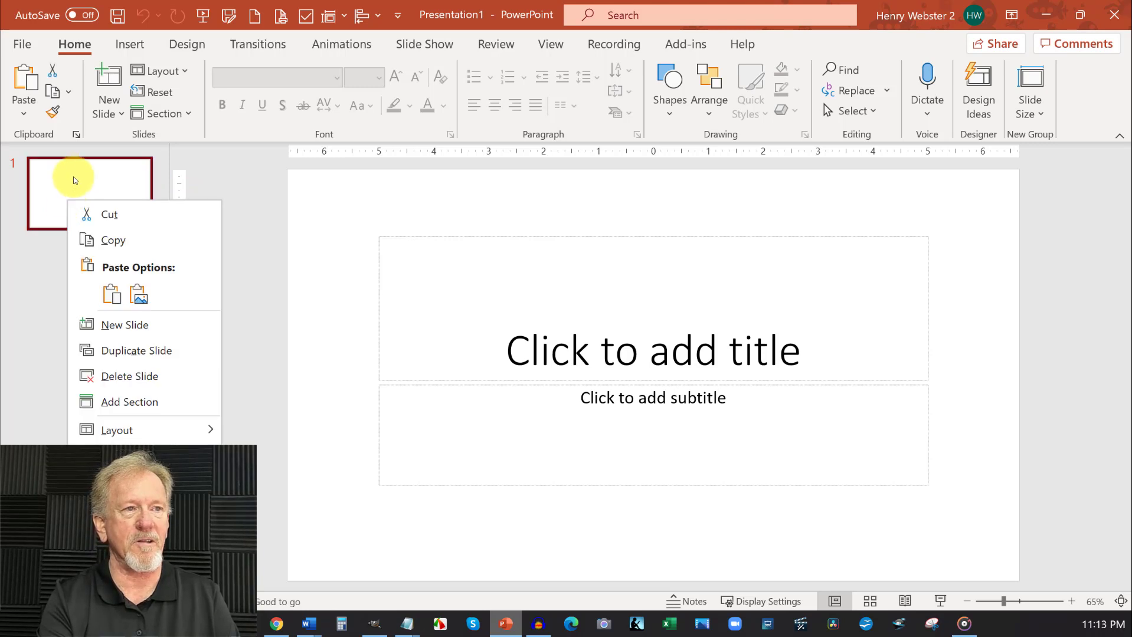
mouse_move(171, 430)
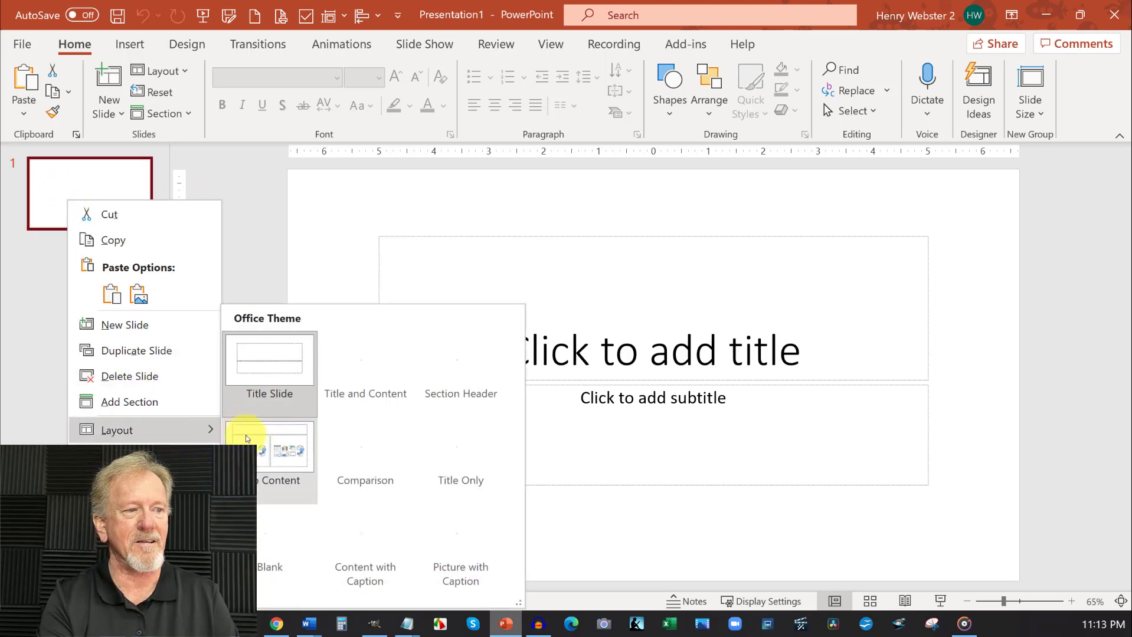
click(269, 522)
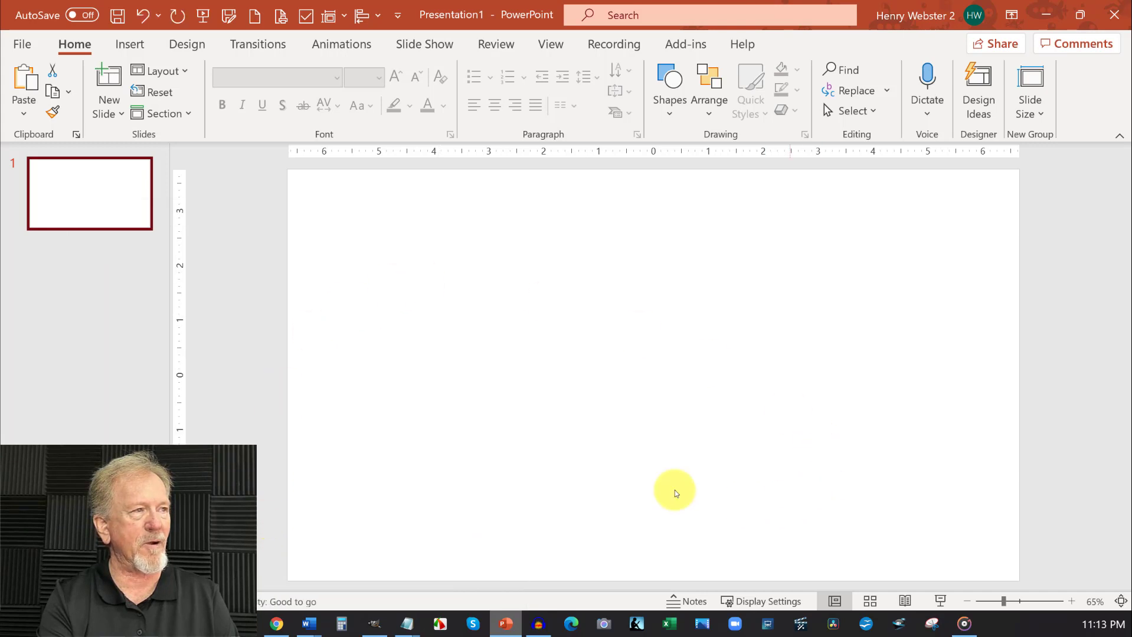
Open the custom slide size settings and select the slide width value for editing
click(183, 44)
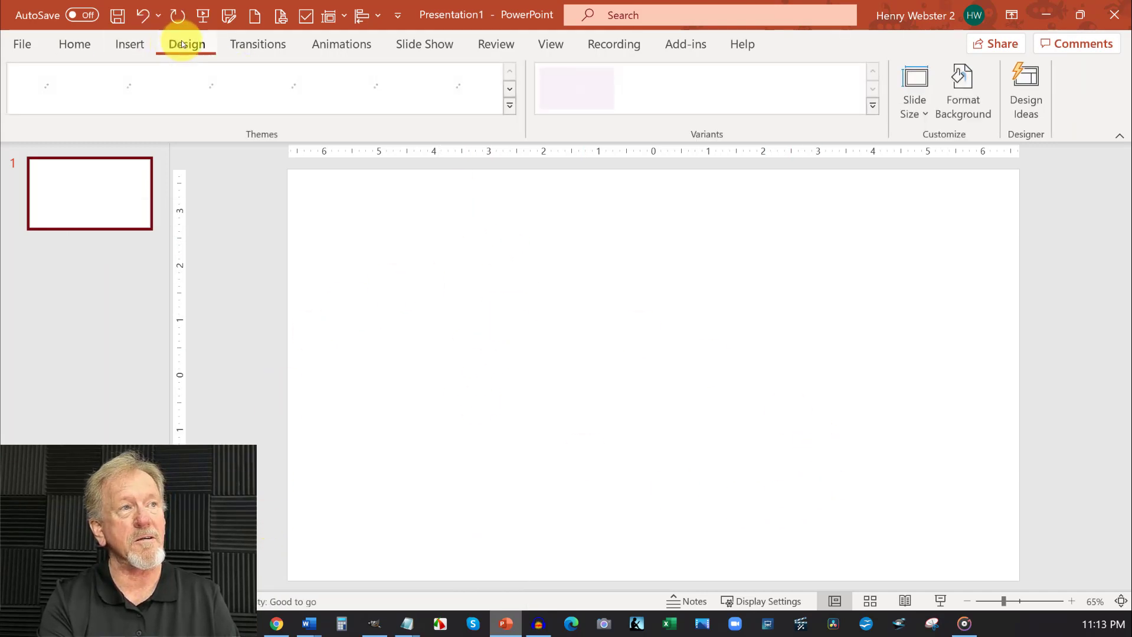
click(923, 111)
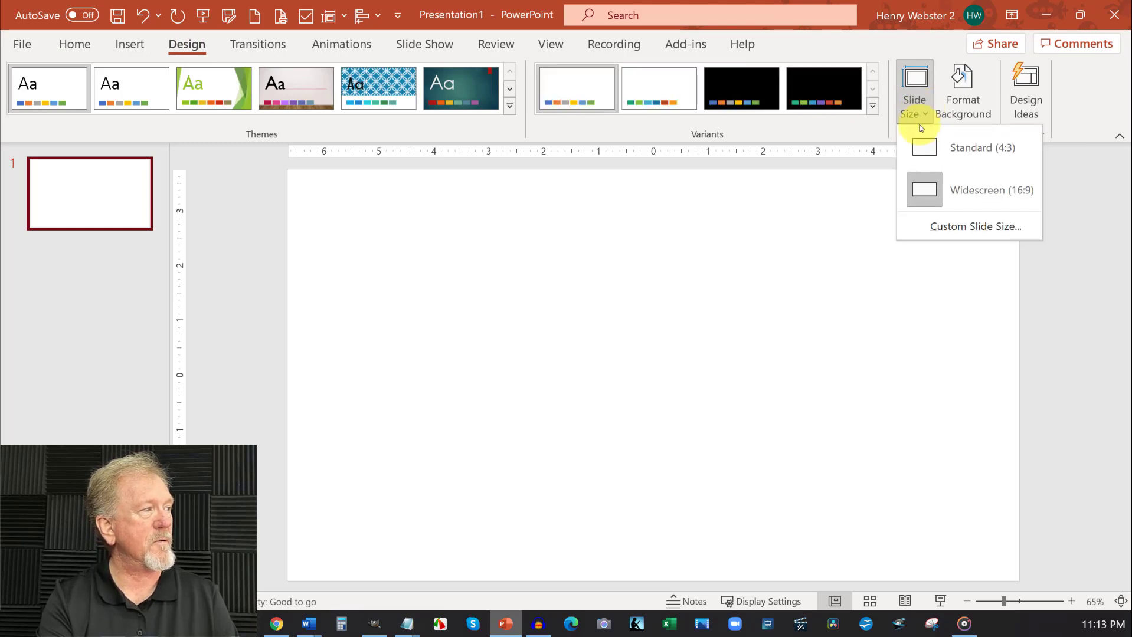
click(969, 228)
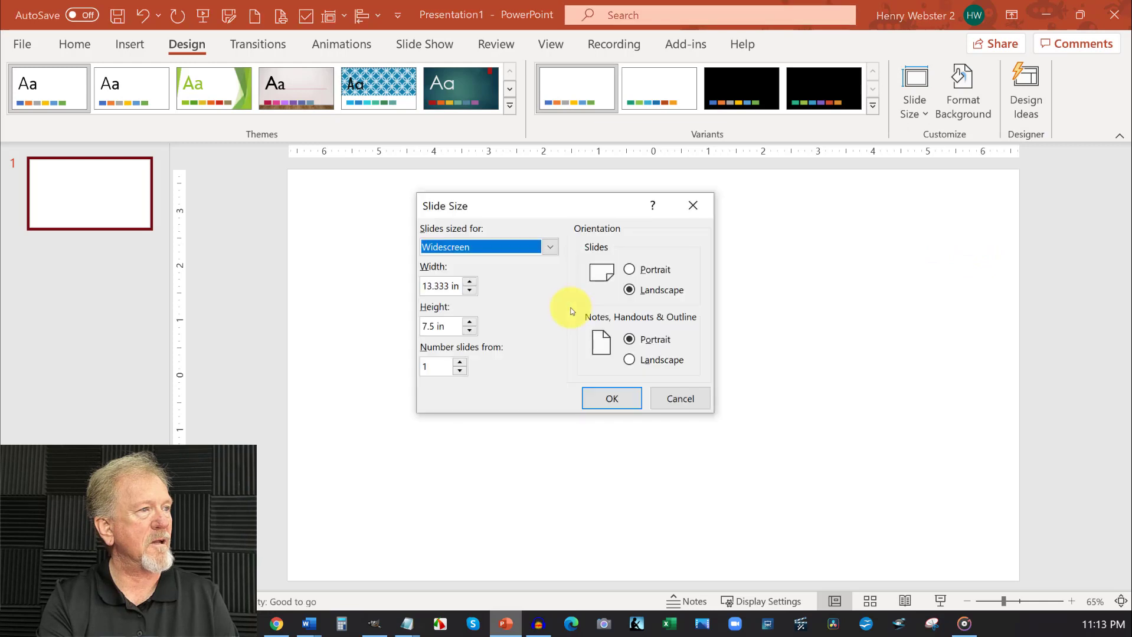
click(447, 285)
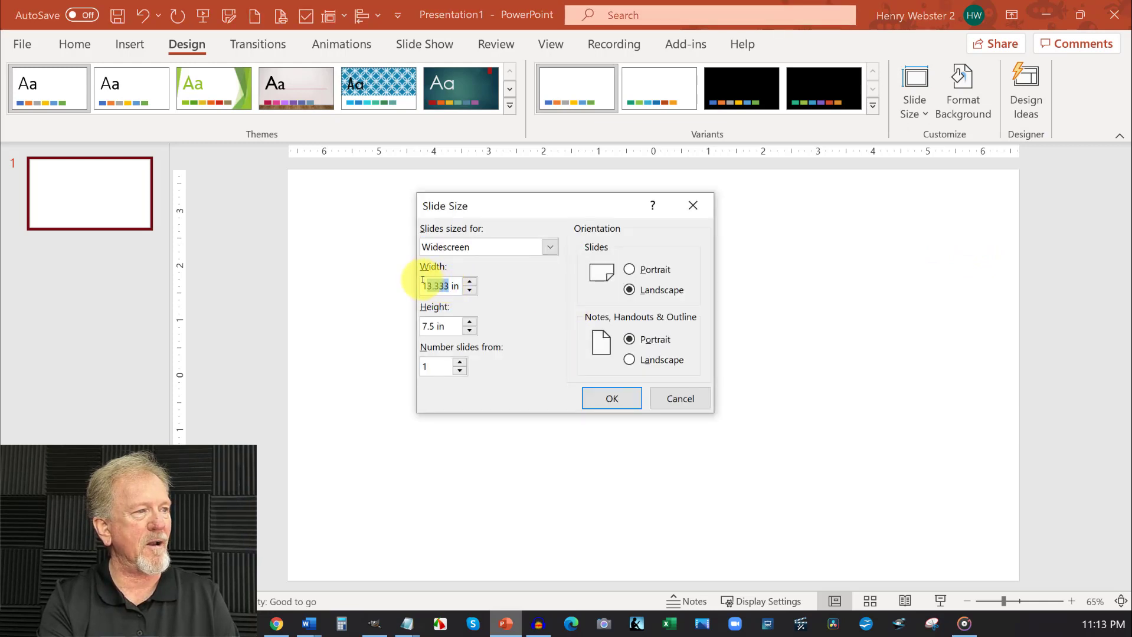
drag(423, 280, 420, 283)
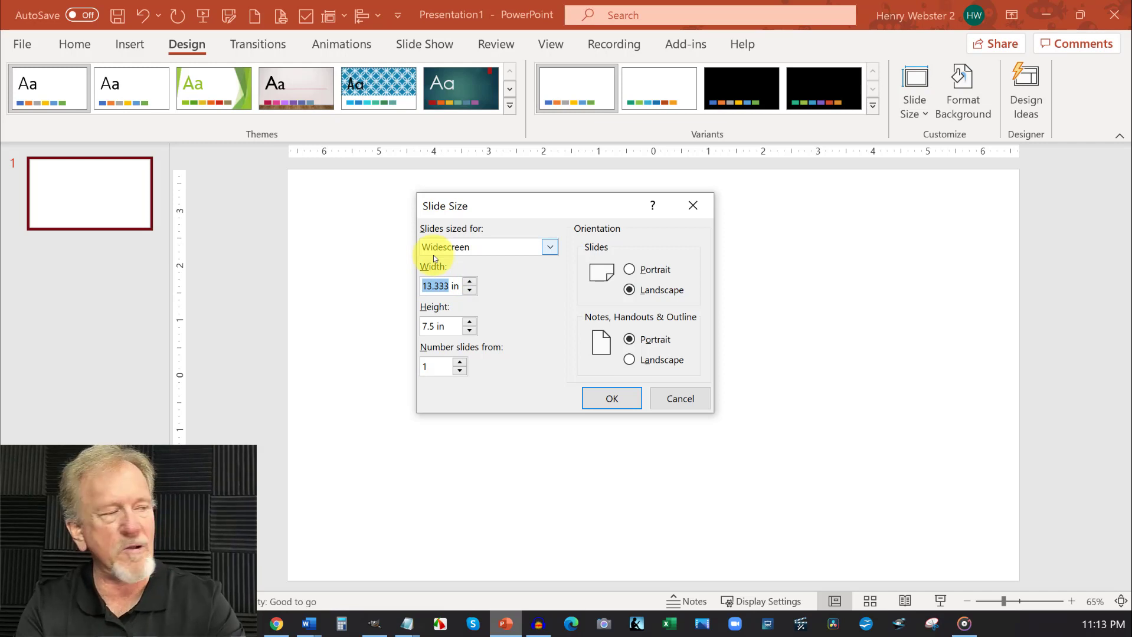